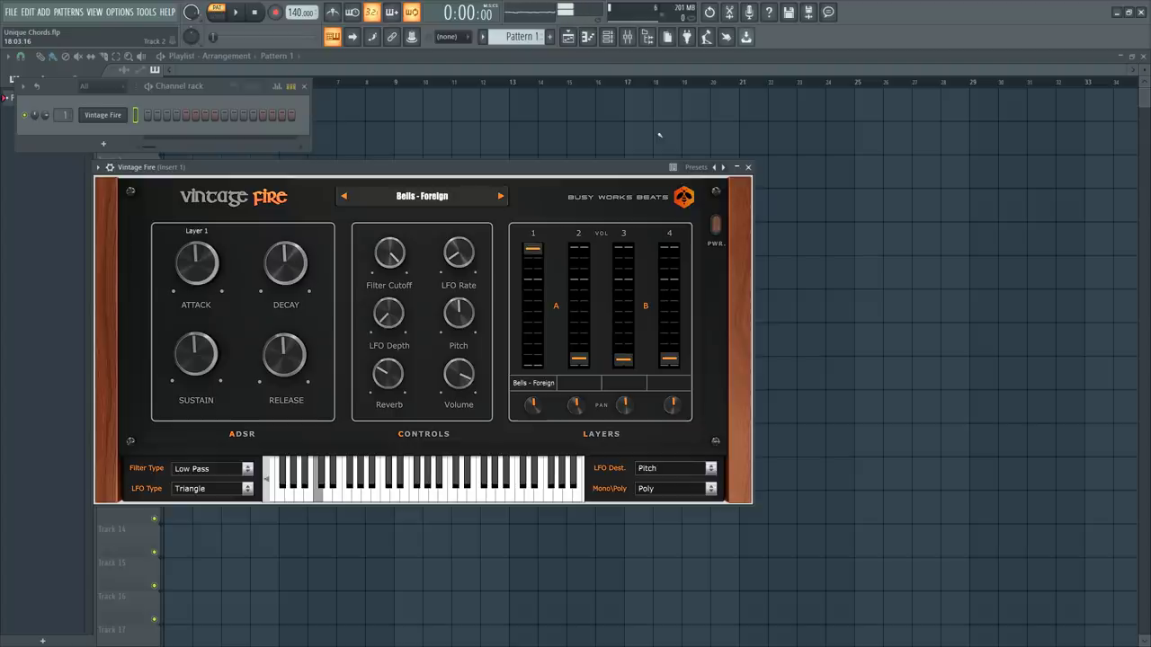
# Step: Move the Vintage Fire window clear of the channel rack and open the instrument's piano roll
pyautogui.moveTo(640, 170); pyautogui.dragTo(691, 139)
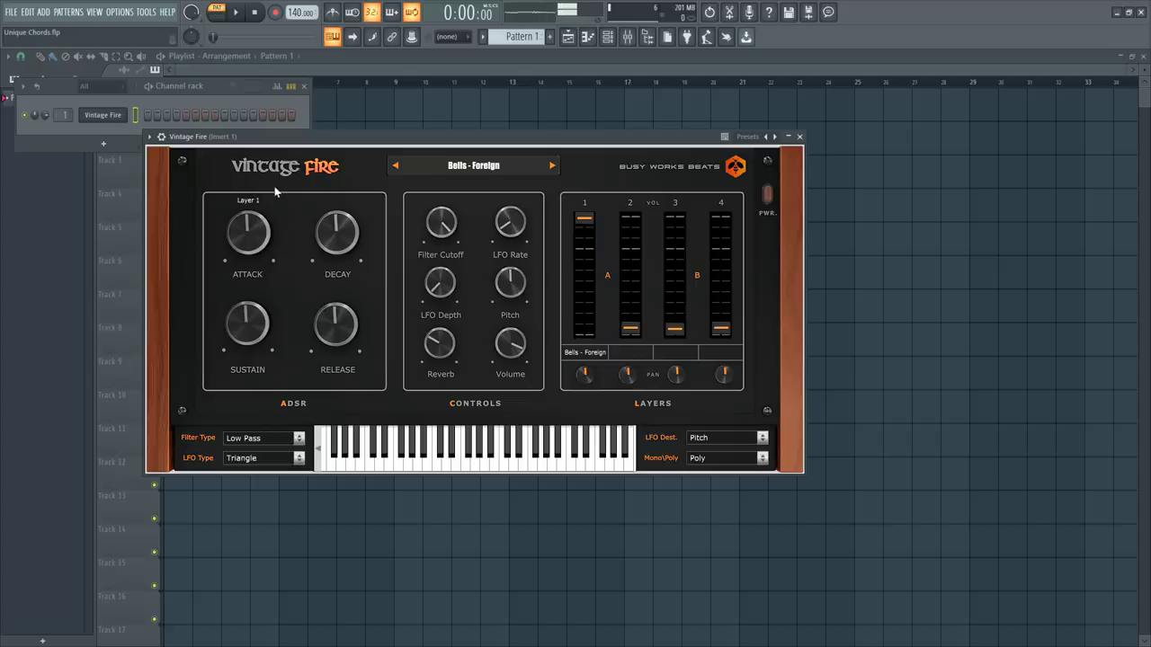
pyautogui.rightClick(115, 116)
pyautogui.click(178, 120)
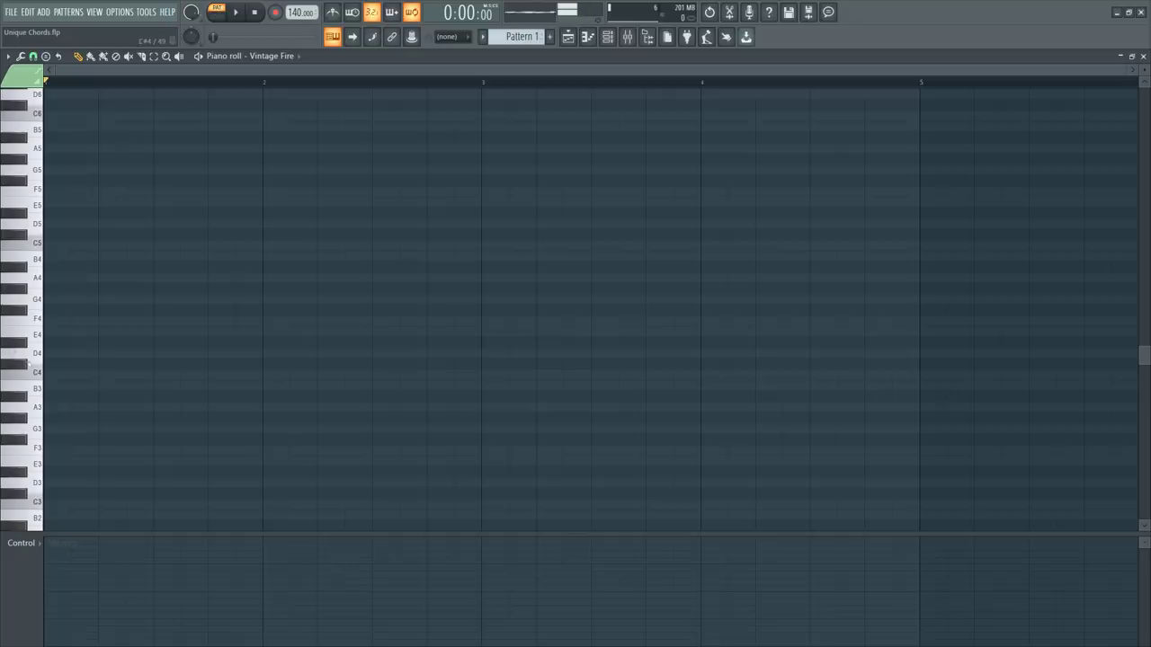
# Step: Draw a one-bar chord in bar 1 with the notes D4, F4, A4, C5 and E5, and play it
pyautogui.click(52, 354)
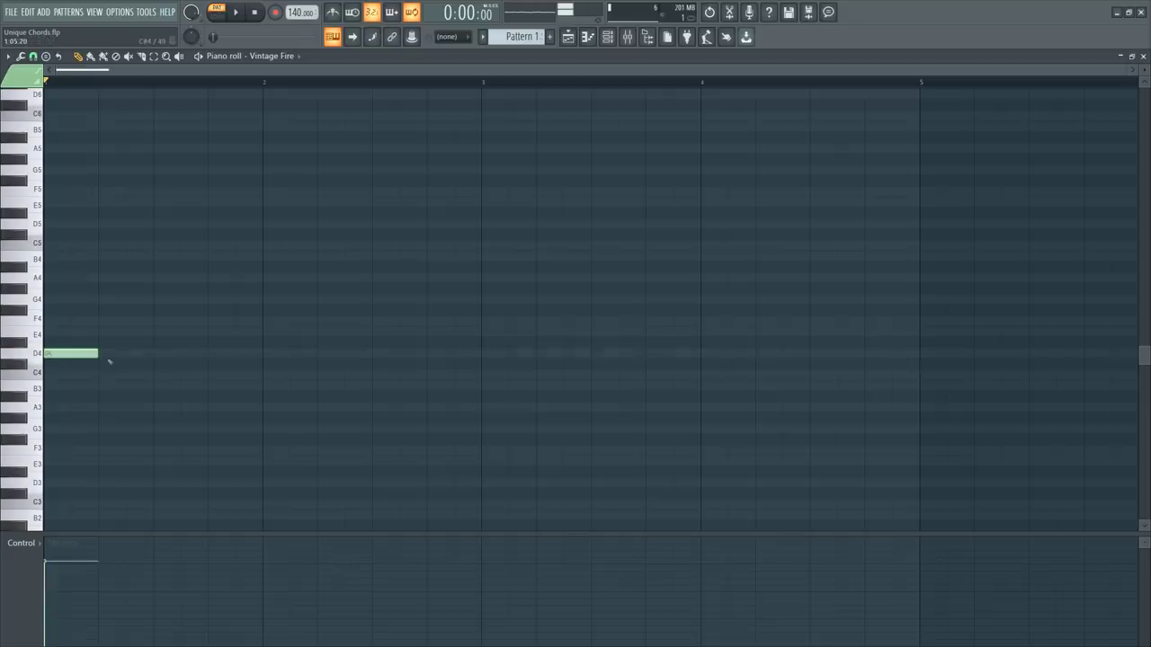
pyautogui.moveTo(96, 353); pyautogui.dragTo(262, 353)
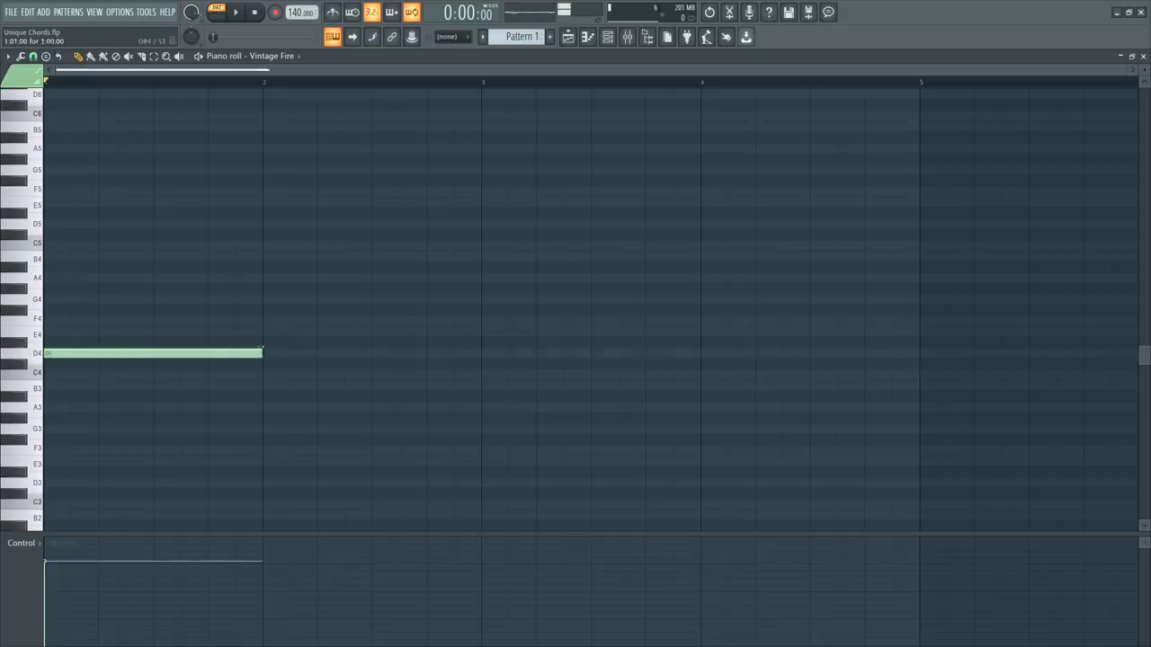
pyautogui.click(70, 320)
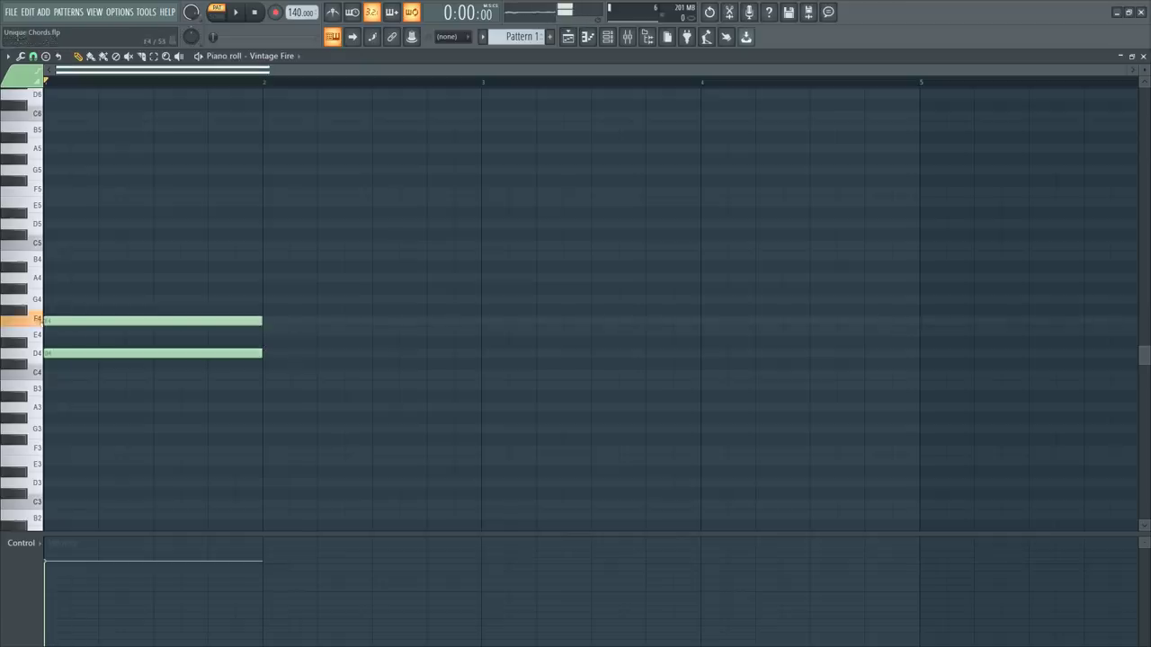
pyautogui.click(55, 278)
pyautogui.click(52, 245)
pyautogui.click(49, 204)
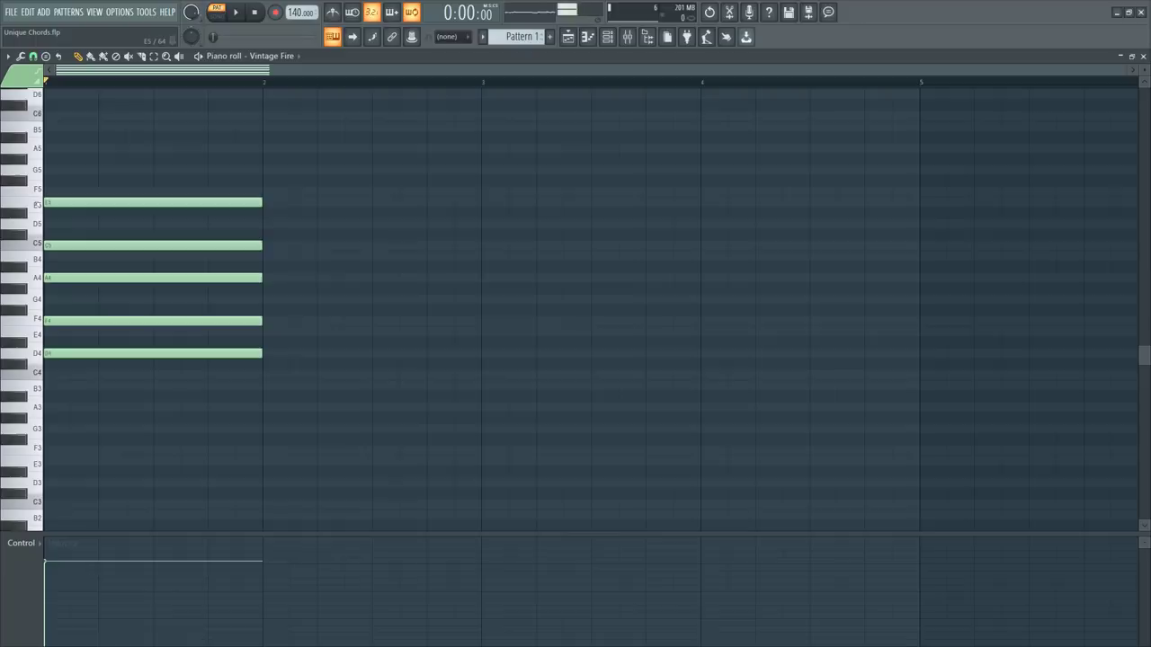
pyautogui.press('space')
pyautogui.press('space')
# Step: Show the Vintage Fire instrument and the mixer, and play the bar 1 chord while returning to the piano roll
pyautogui.click(608, 36)
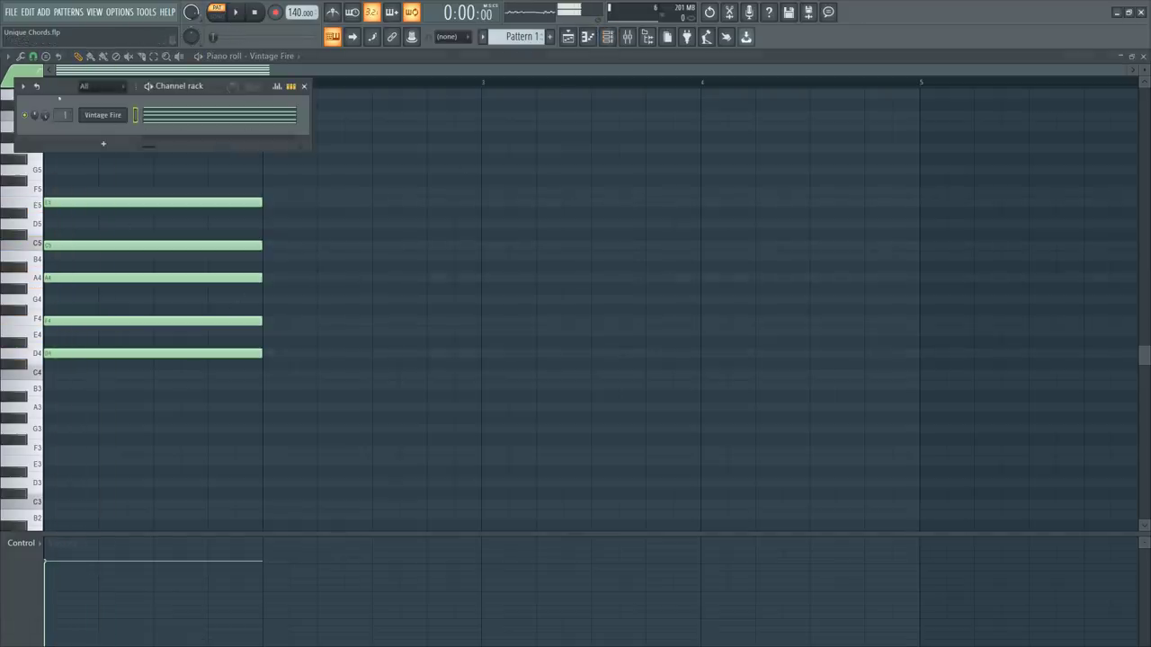
pyautogui.click(99, 117)
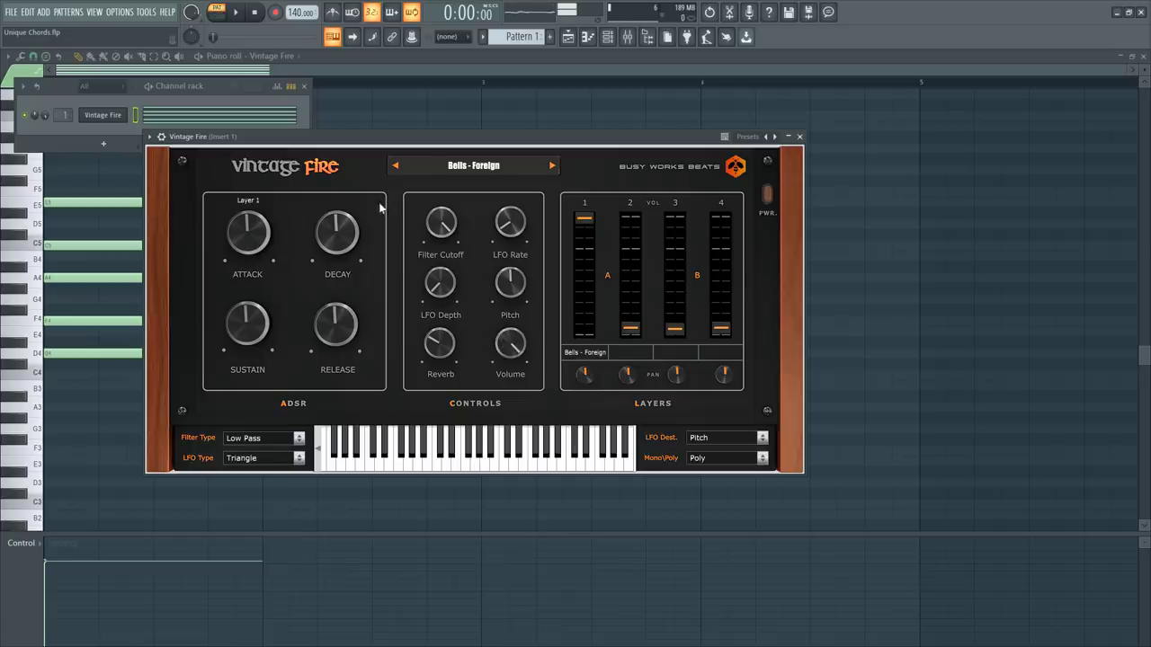
pyautogui.click(627, 37)
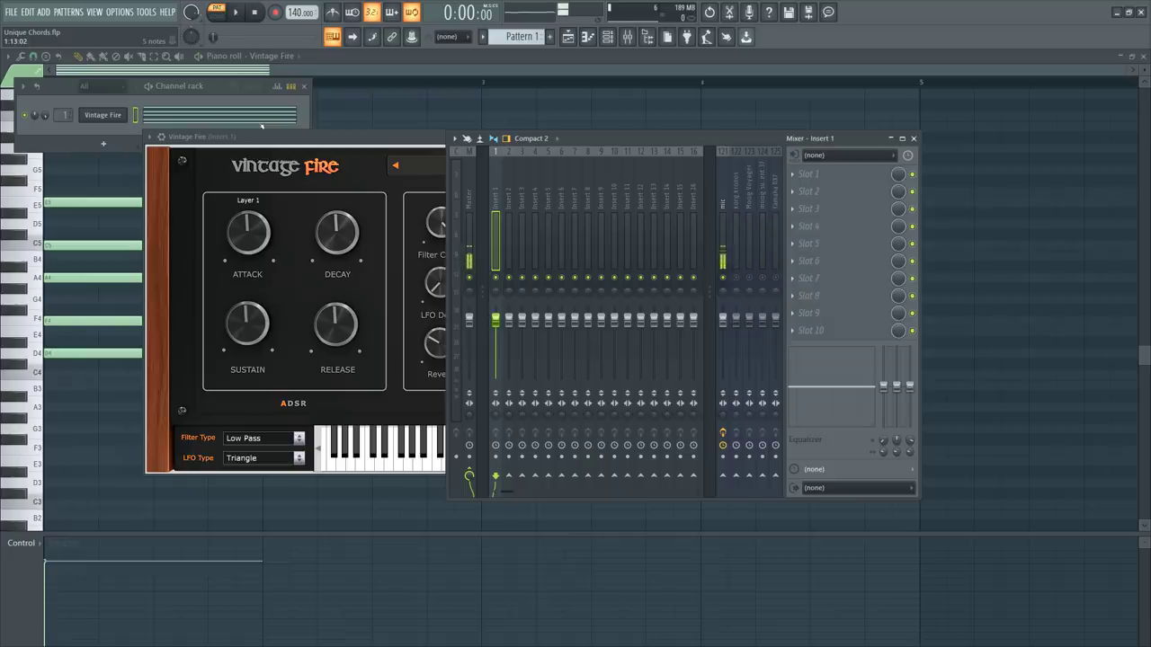
pyautogui.press('space')
pyautogui.click(175, 115)
pyautogui.click(176, 115)
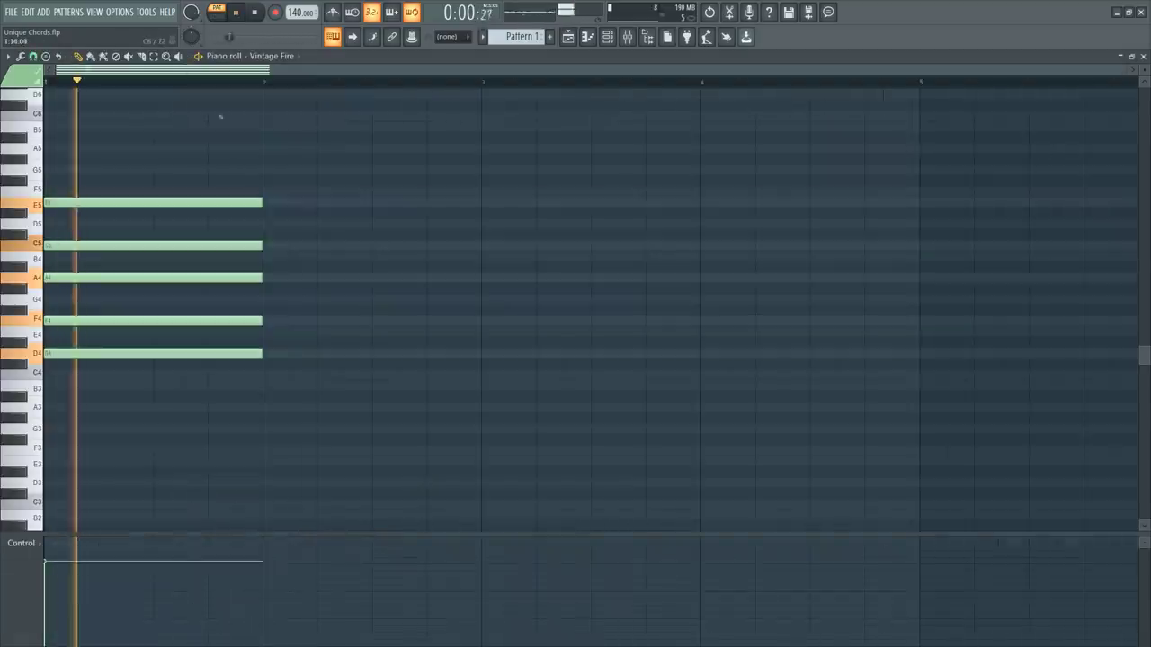
pyautogui.press('space')
# Step: Duplicate the bar 1 chord into bar 2 and transpose the copy up so its lowest note is A4
pyautogui.hotkey('ctrl', 'a')
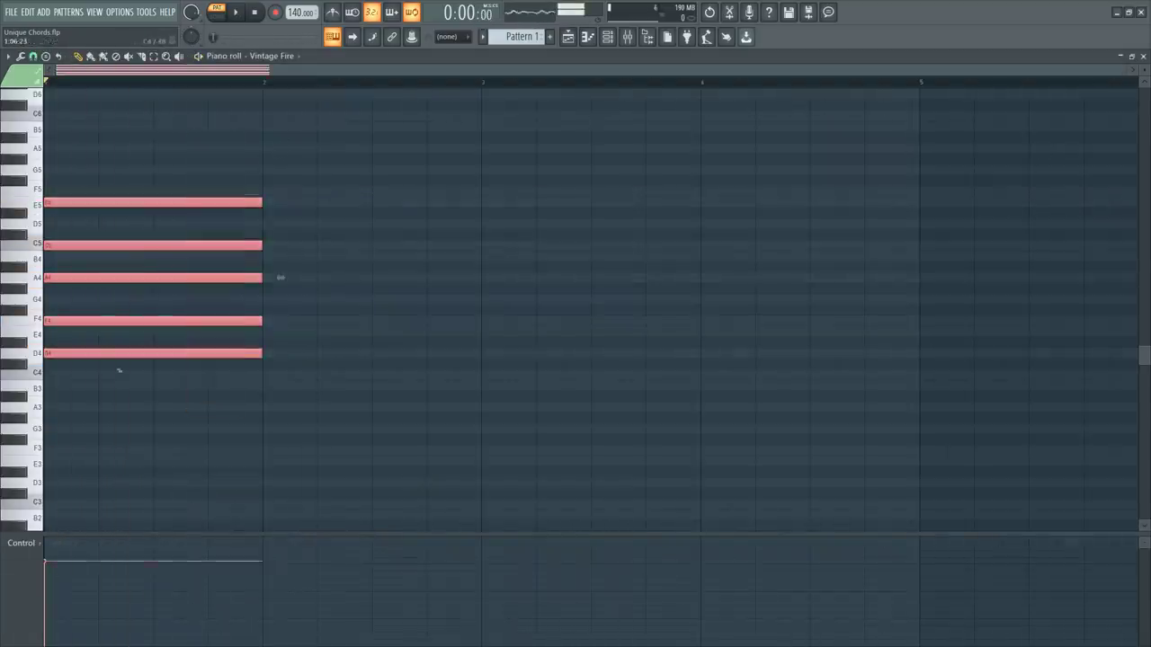
pyautogui.hotkey('ctrl', 'b')
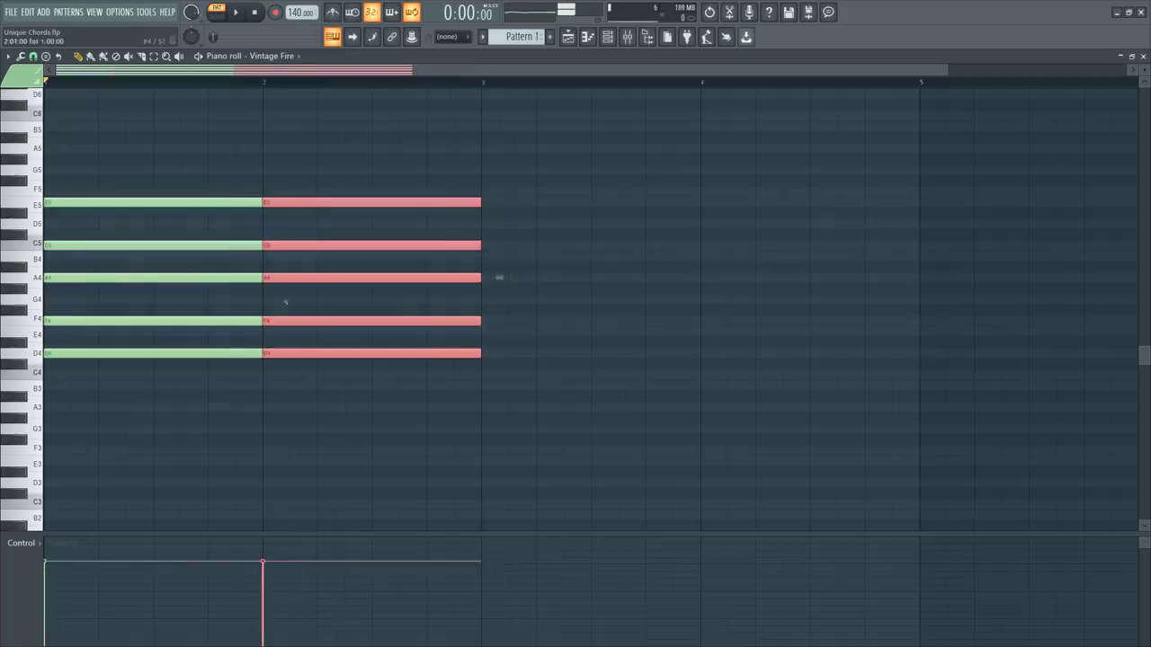
pyautogui.moveTo(311, 351); pyautogui.dragTo(314, 285)
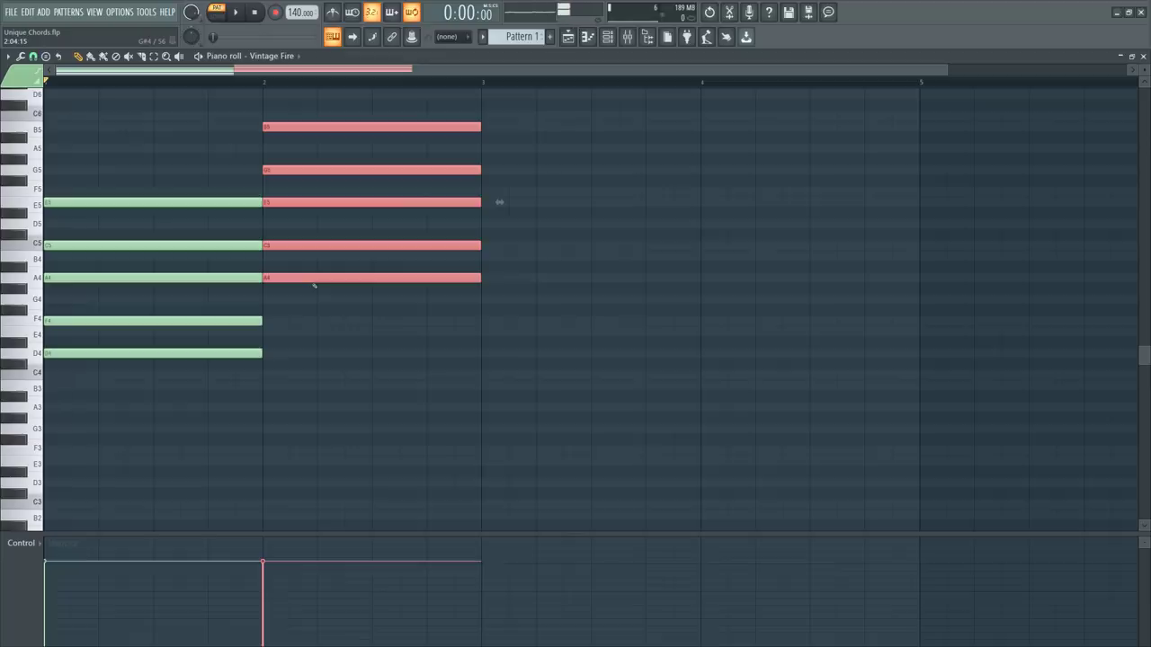
pyautogui.moveTo(264, 369); pyautogui.dragTo(232, 344)
pyautogui.moveTo(310, 295); pyautogui.dragTo(311, 278)
pyautogui.scroll(-1, 255, 84)
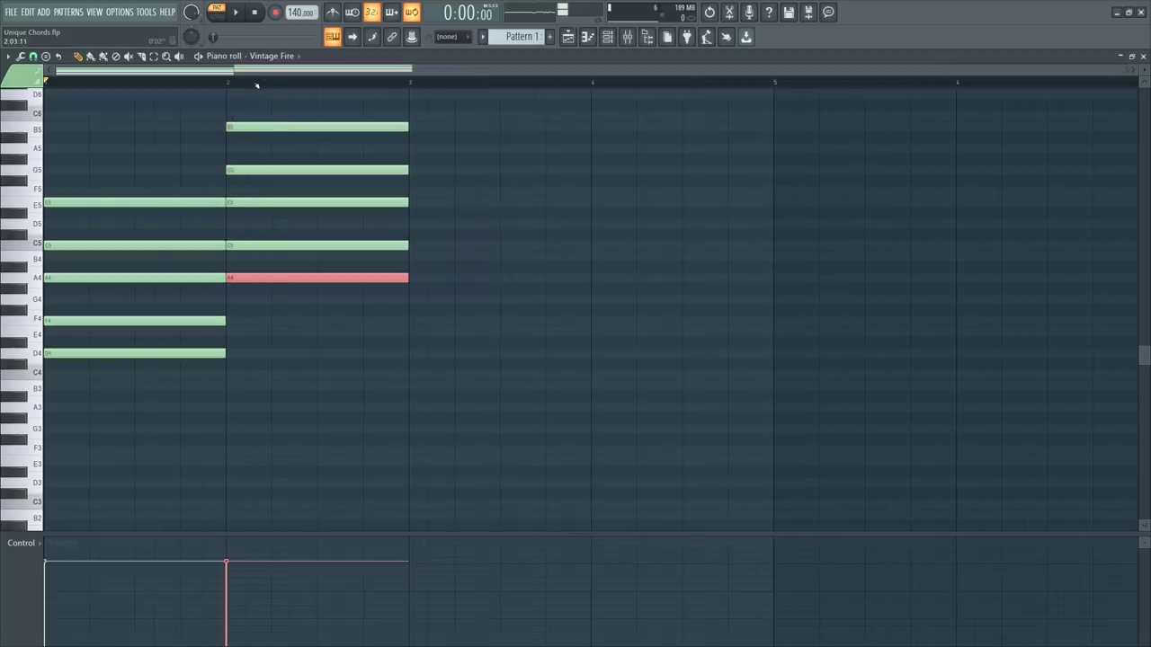
pyautogui.press('space')
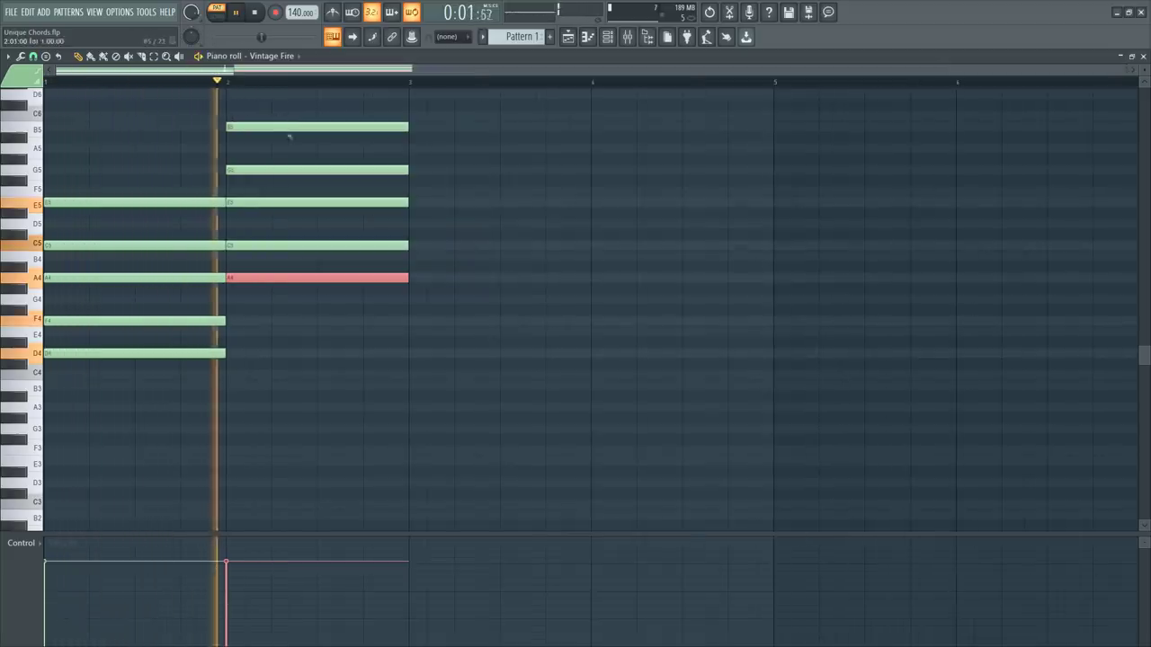
pyautogui.press('space')
# Step: Duplicate the two chords of bars 1 and 2 into bars 3 and 4 and play the pattern
pyautogui.moveTo(277, 111); pyautogui.dragTo(129, 369)
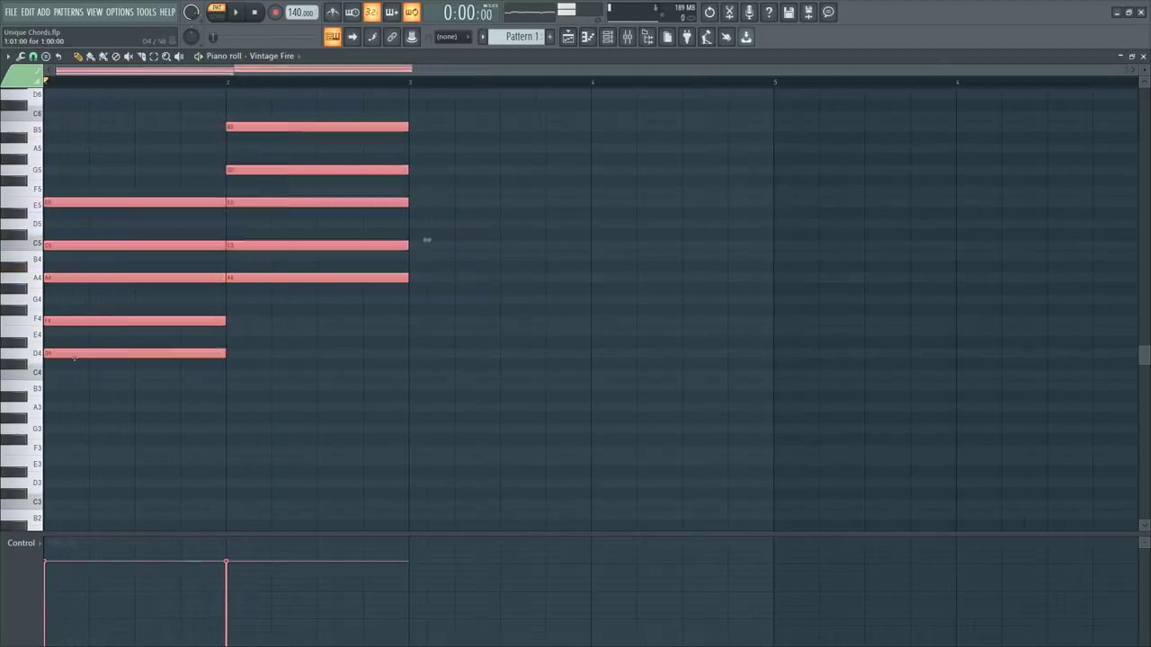
pyautogui.moveTo(427, 241); pyautogui.dragTo(789, 239)
pyautogui.hotkey('ctrl', 'd')
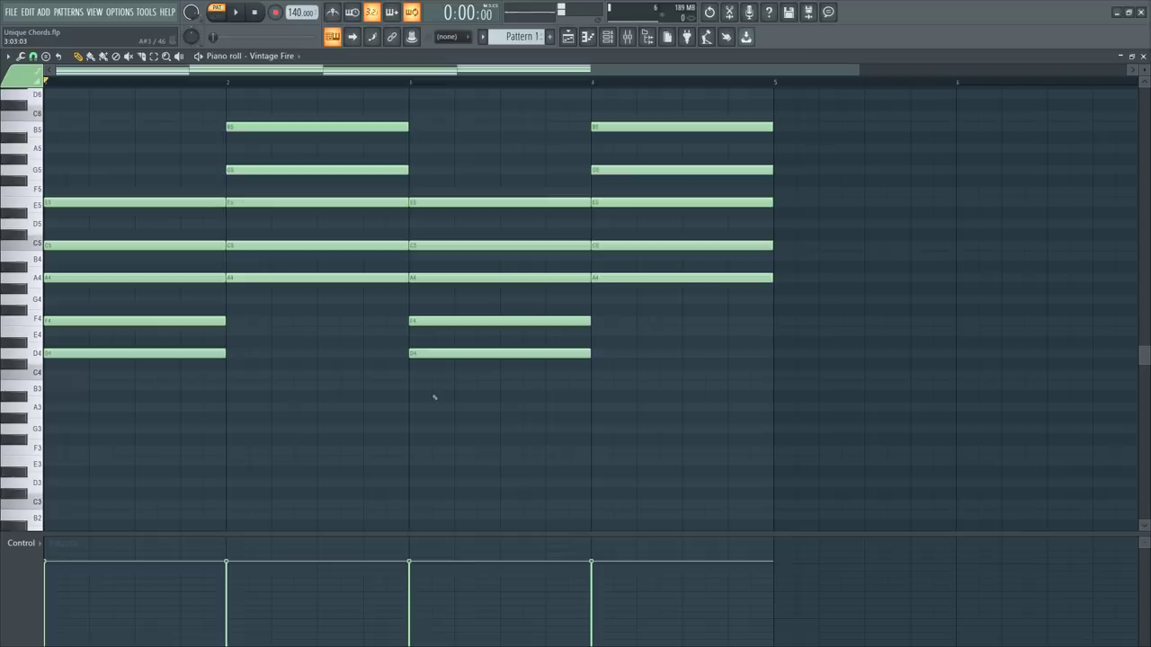
pyautogui.press('space')
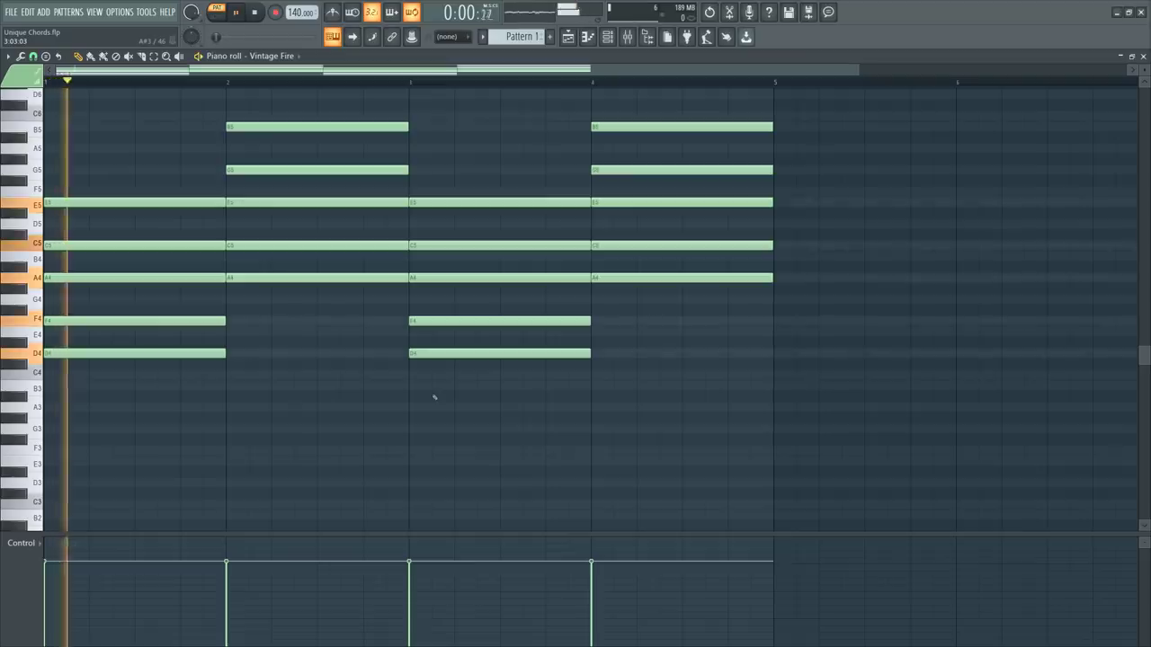
pyautogui.press('space')
pyautogui.press('space')
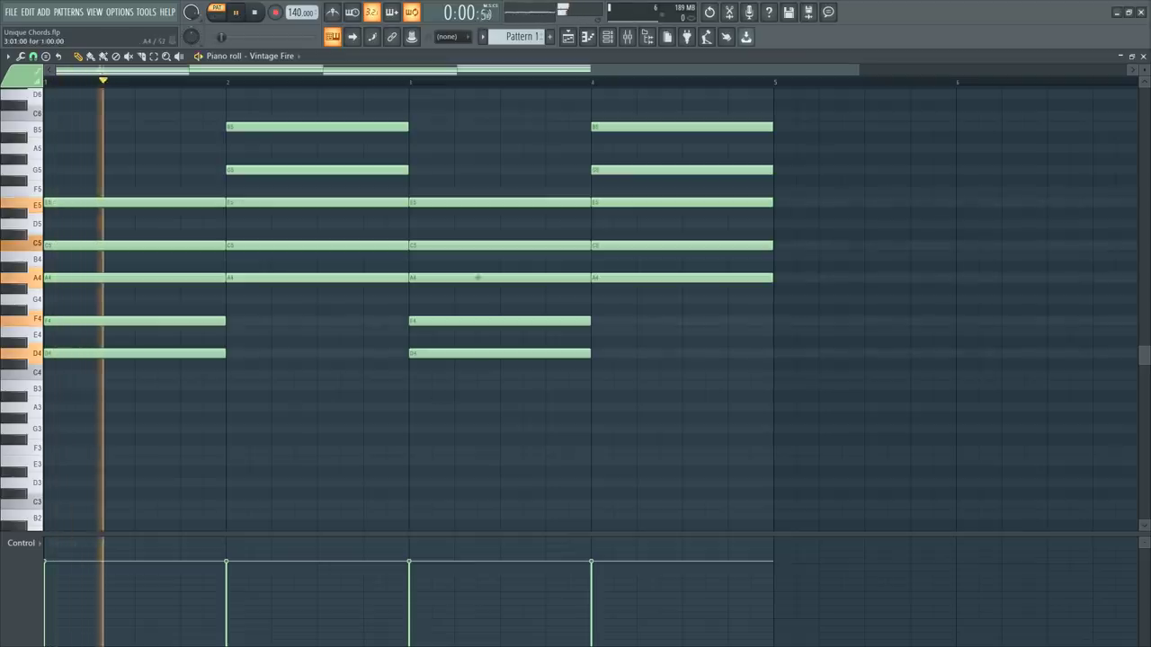
pyautogui.press('space')
# Step: Try lowering the G5 and B5 notes of the bar 2 chord by one octave and play the progression
pyautogui.moveTo(369, 120); pyautogui.dragTo(278, 192)
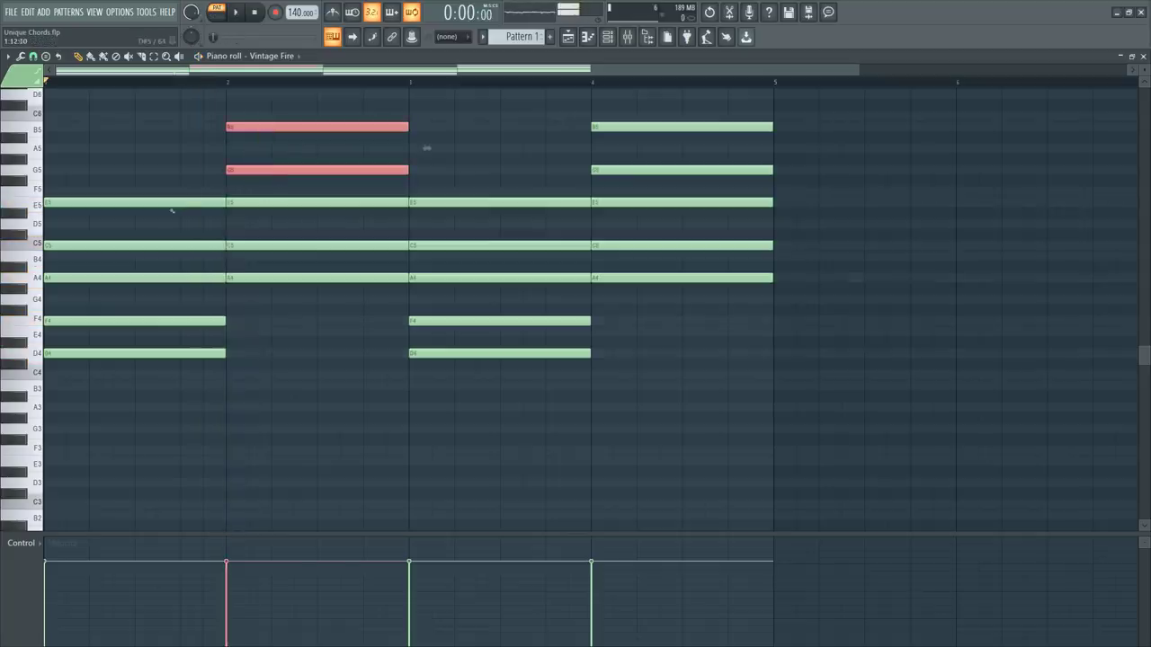
pyautogui.moveTo(171, 200); pyautogui.dragTo(632, 208)
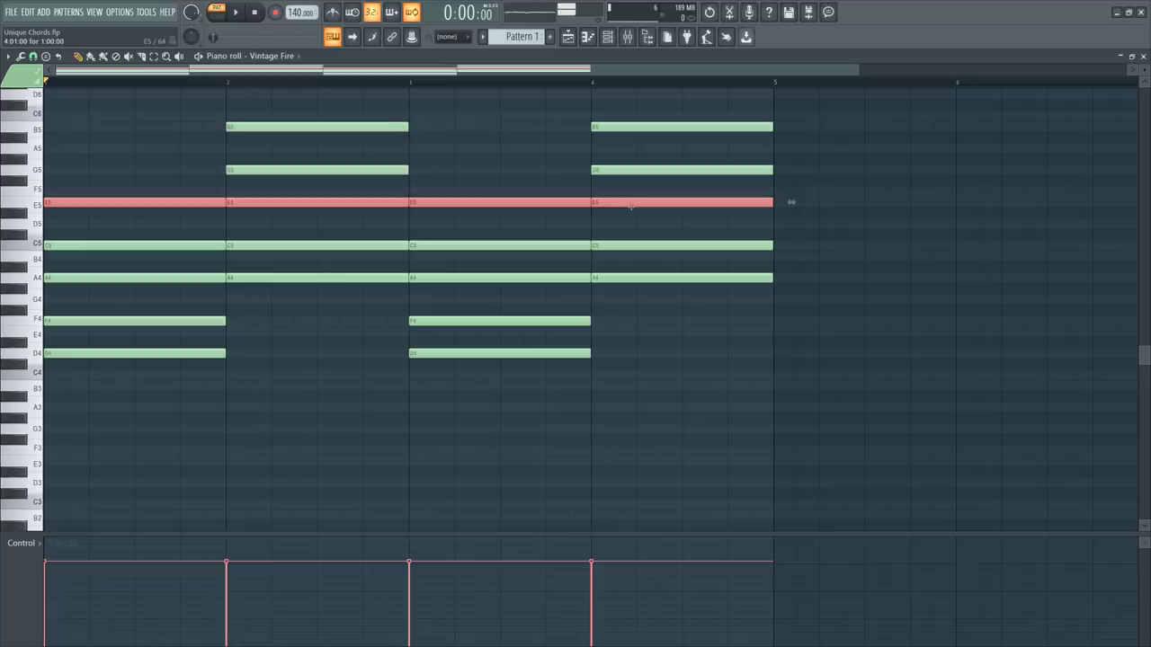
pyautogui.moveTo(329, 110); pyautogui.dragTo(318, 182)
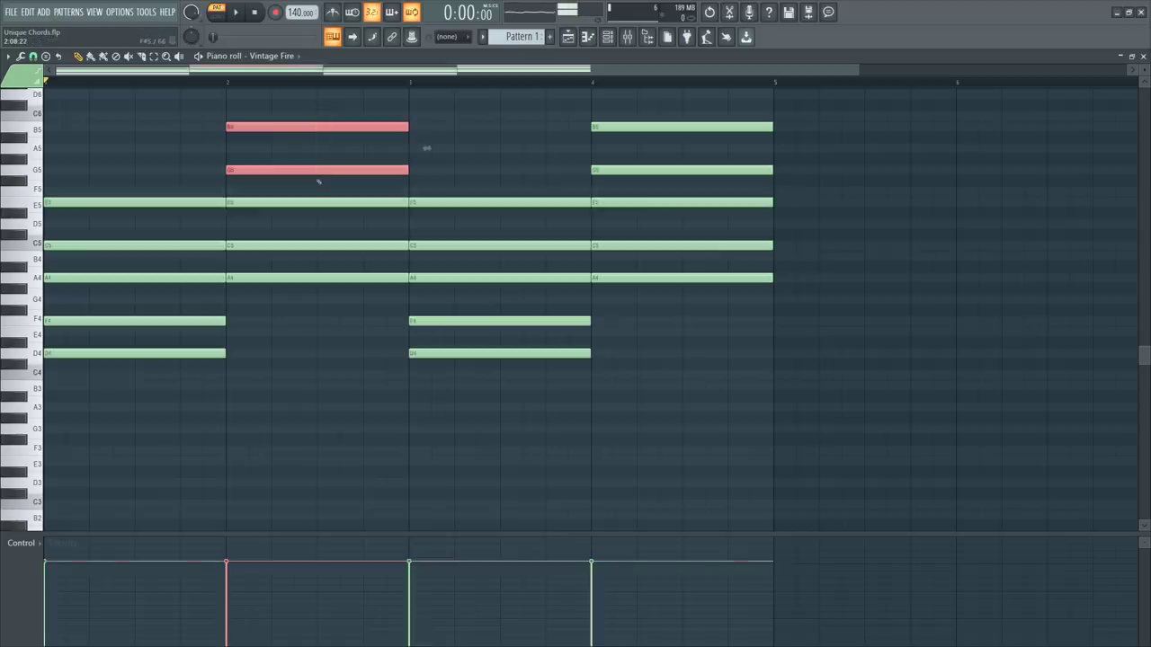
pyautogui.hotkey('ctrl', 'Down')
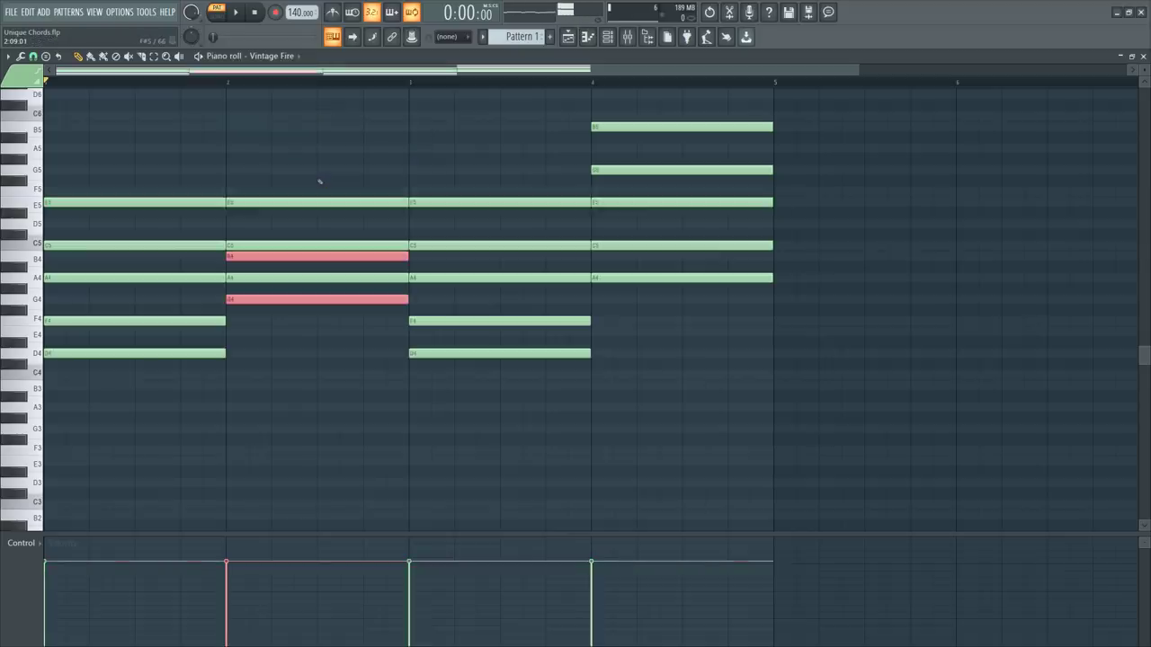
pyautogui.press('space')
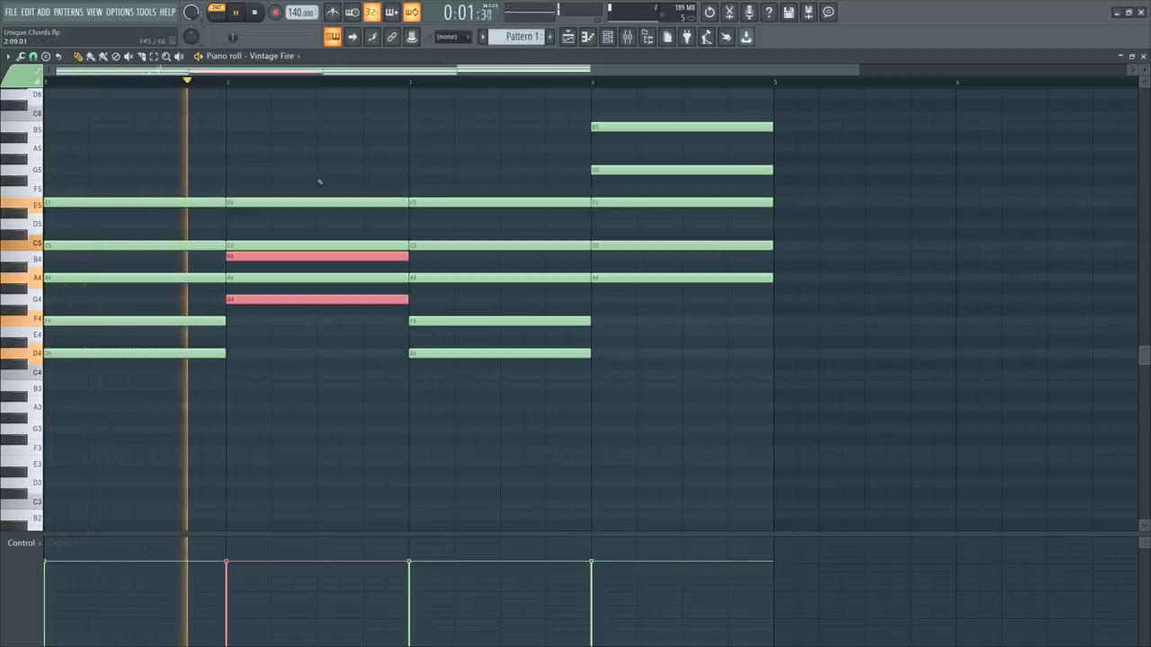
pyautogui.press('space')
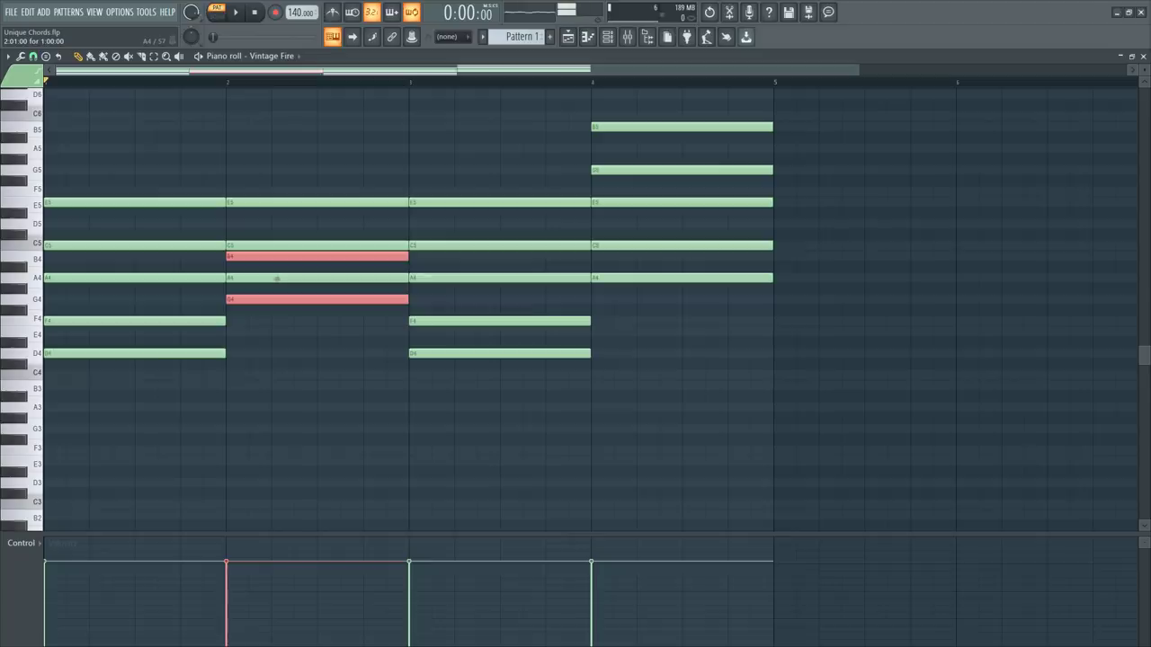
pyautogui.hotkey('ctrl', 'Up')
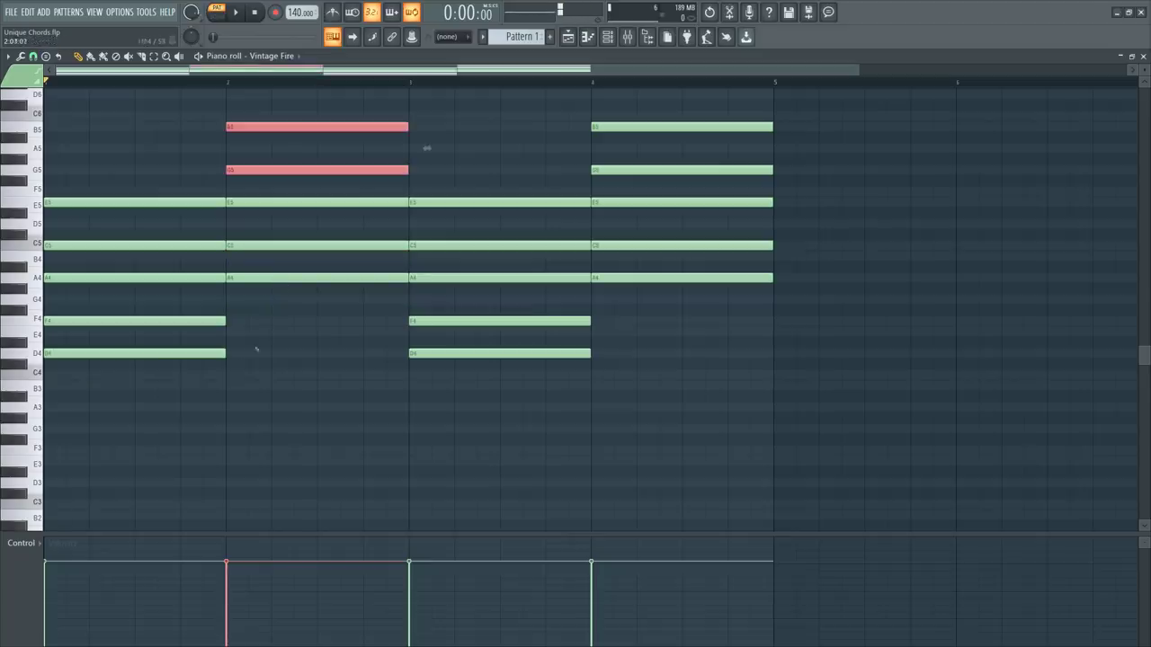
# Step: Copy the lowest note of all four chords one octave down, adding the bass notes D3, A3, D3 and A3
pyautogui.keyDown('ctrl'); pyautogui.click(218, 353); pyautogui.keyUp('ctrl')
pyautogui.keyDown('ctrl'); pyautogui.keyDown('shift'); pyautogui.click(255, 278); pyautogui.keyUp('shift'); pyautogui.keyUp('ctrl')
pyautogui.keyDown('ctrl'); pyautogui.keyDown('shift'); pyautogui.click(471, 356); pyautogui.keyUp('shift'); pyautogui.keyUp('ctrl')
pyautogui.keyDown('ctrl'); pyautogui.keyDown('shift'); pyautogui.click(619, 279); pyautogui.keyUp('shift'); pyautogui.keyUp('ctrl')
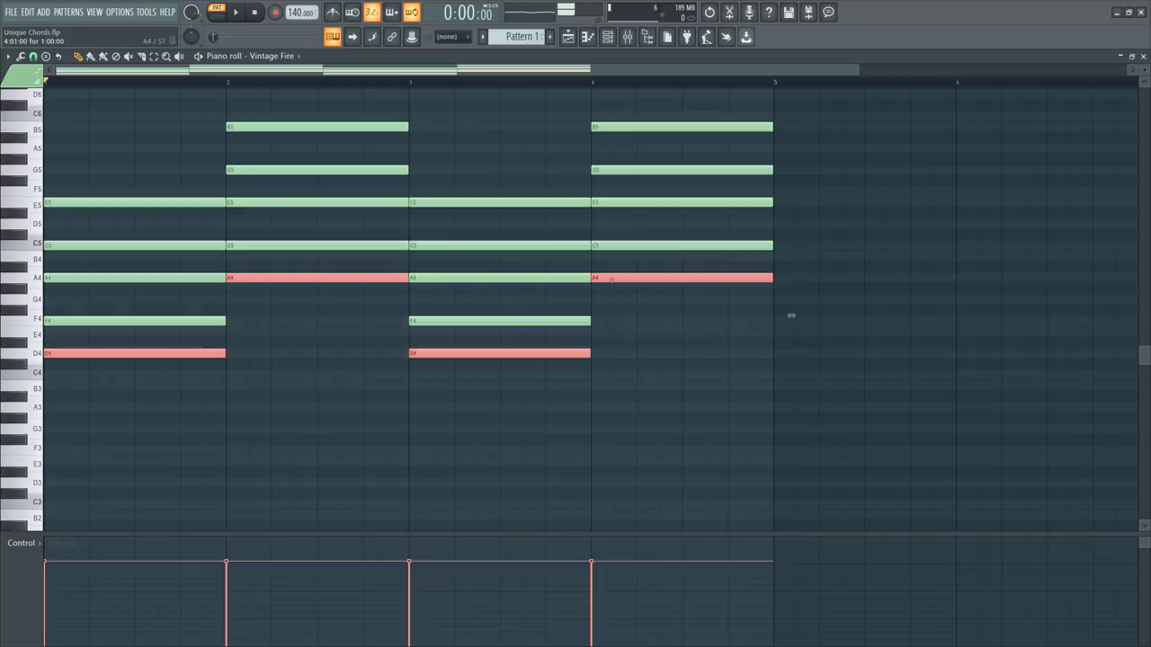
pyautogui.hotkey('ctrl', 'Down')
pyautogui.scroll(-1, 576, 310)
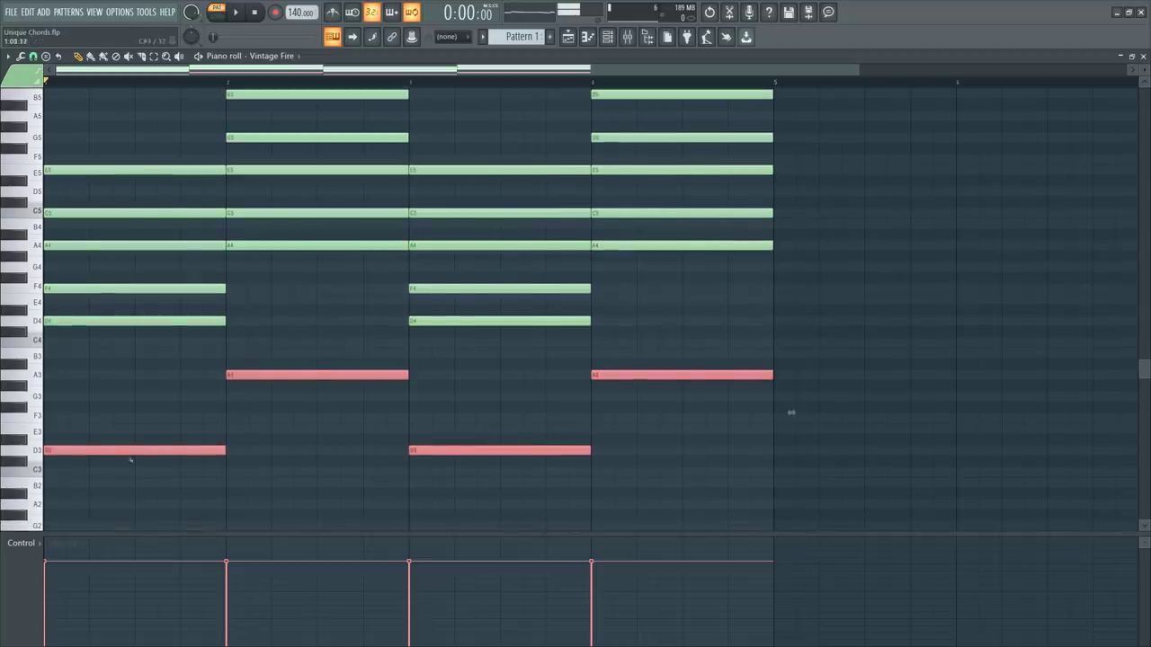
pyautogui.moveTo(124, 452); pyautogui.dragTo(142, 451)
pyautogui.hotkey('ctrl', 'z')
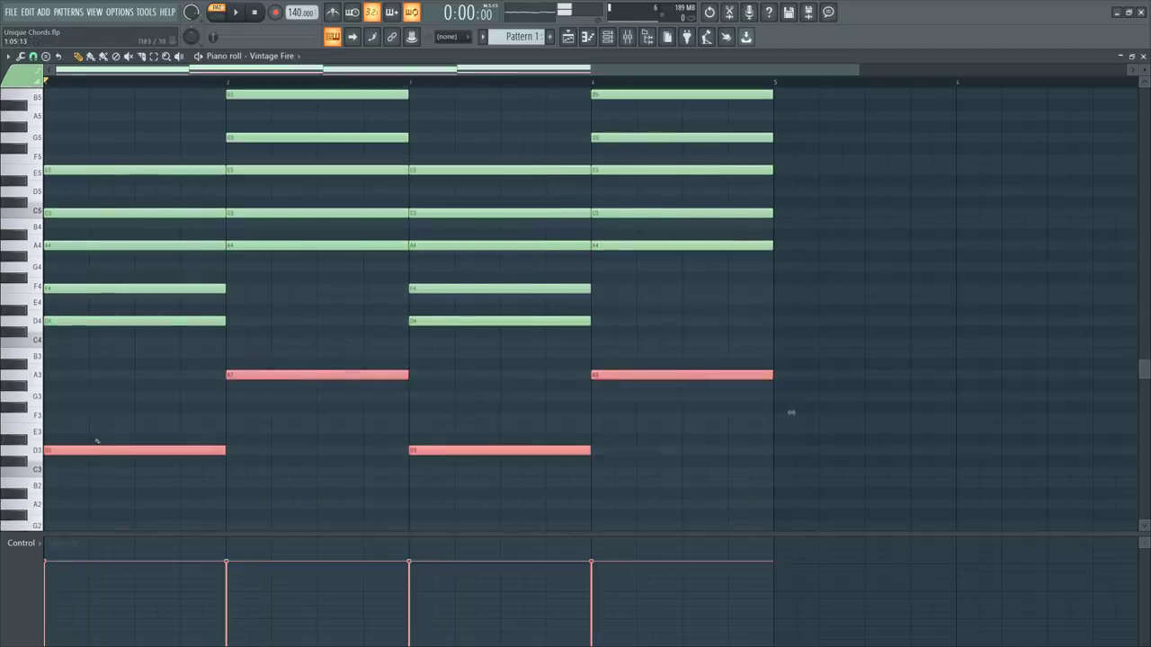
pyautogui.hotkey('ctrl', 'Down')
# Step: Lower the G5 and B5 notes of the bar 2 chord by one octave and play the progression
pyautogui.scroll(2, 97, 441)
pyautogui.moveTo(271, 135); pyautogui.dragTo(273, 212)
pyautogui.hotkey('ctrl', 'Down')
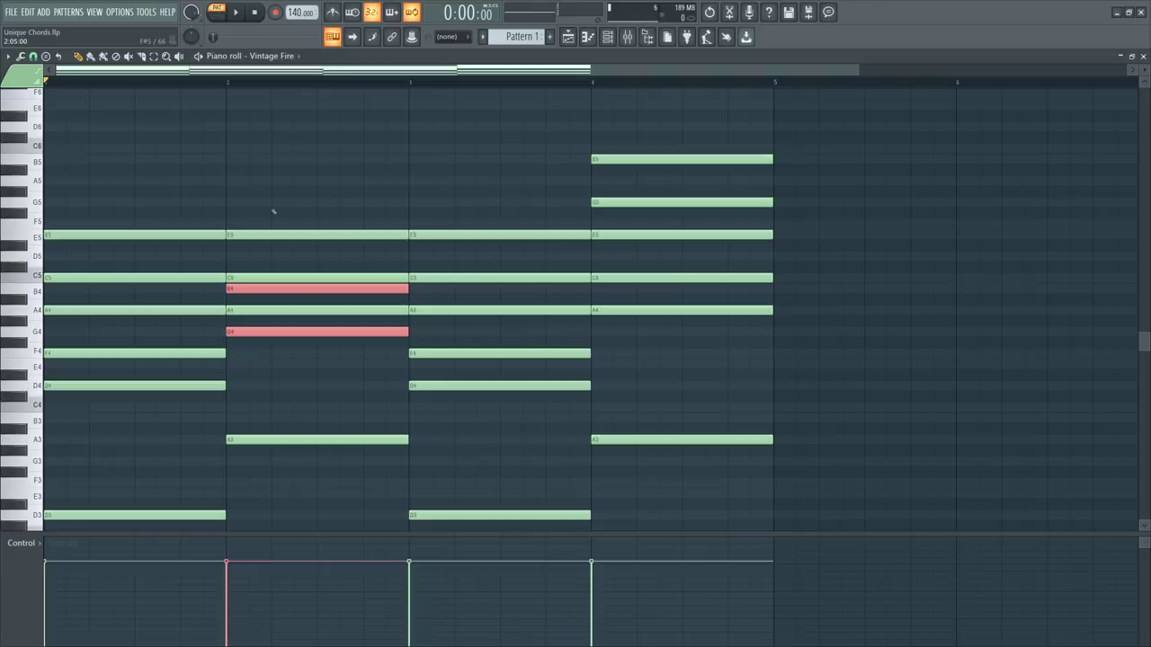
pyautogui.press('space')
pyautogui.press('F9')
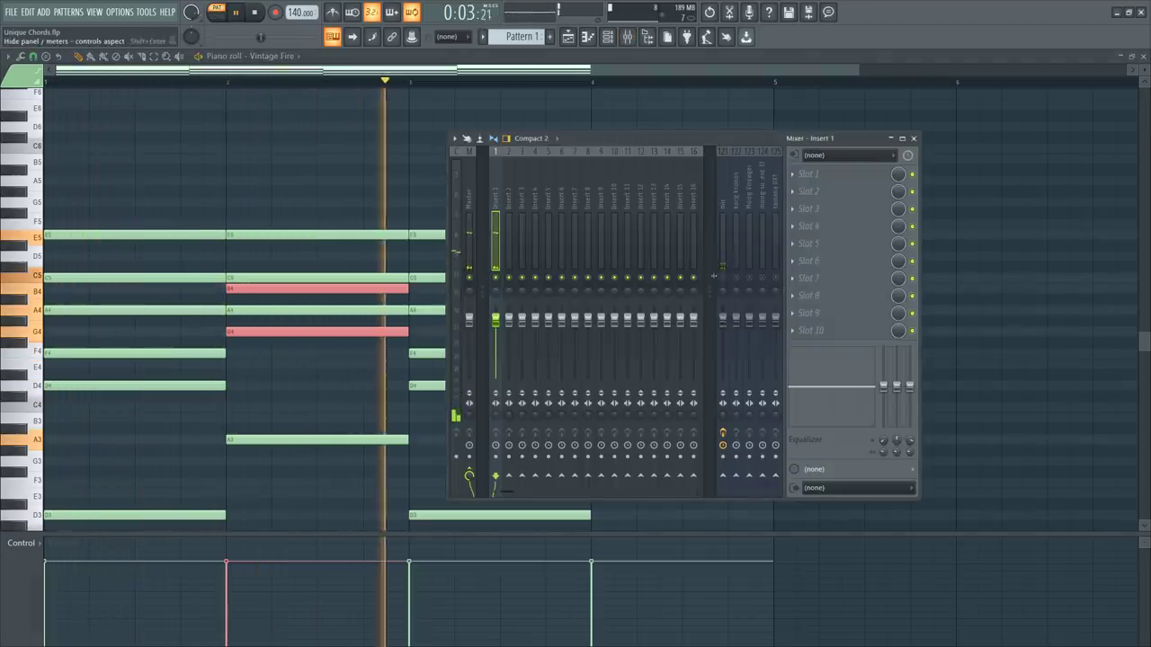
pyautogui.keyDown('ctrl'); pyautogui.click(989, 253); pyautogui.keyUp('ctrl')
pyautogui.press('space')
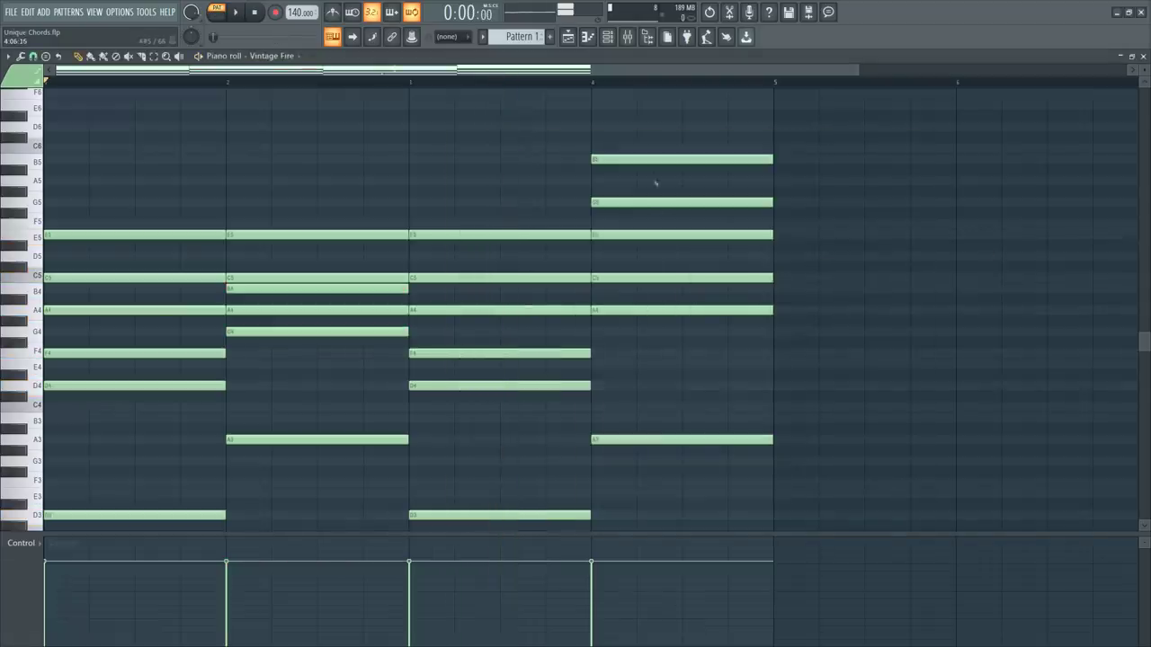
# Step: Delete the B5, G5, C5 and A4 notes from the bar 4 chord
pyautogui.moveTo(641, 132); pyautogui.dragTo(654, 212)
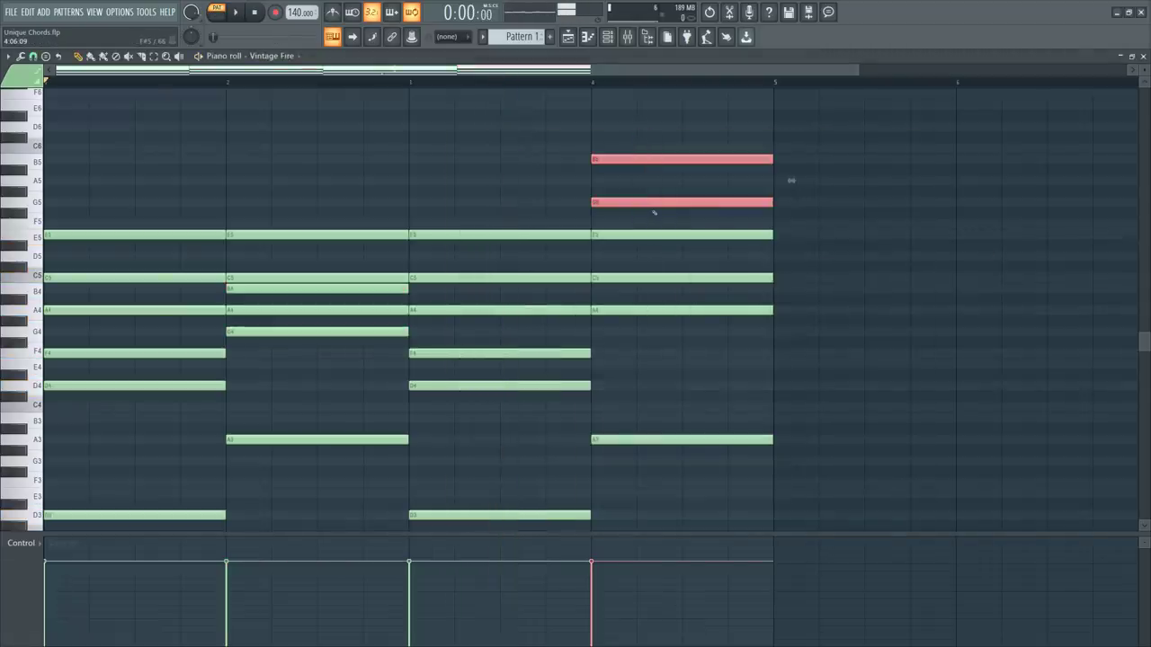
pyautogui.press('Delete')
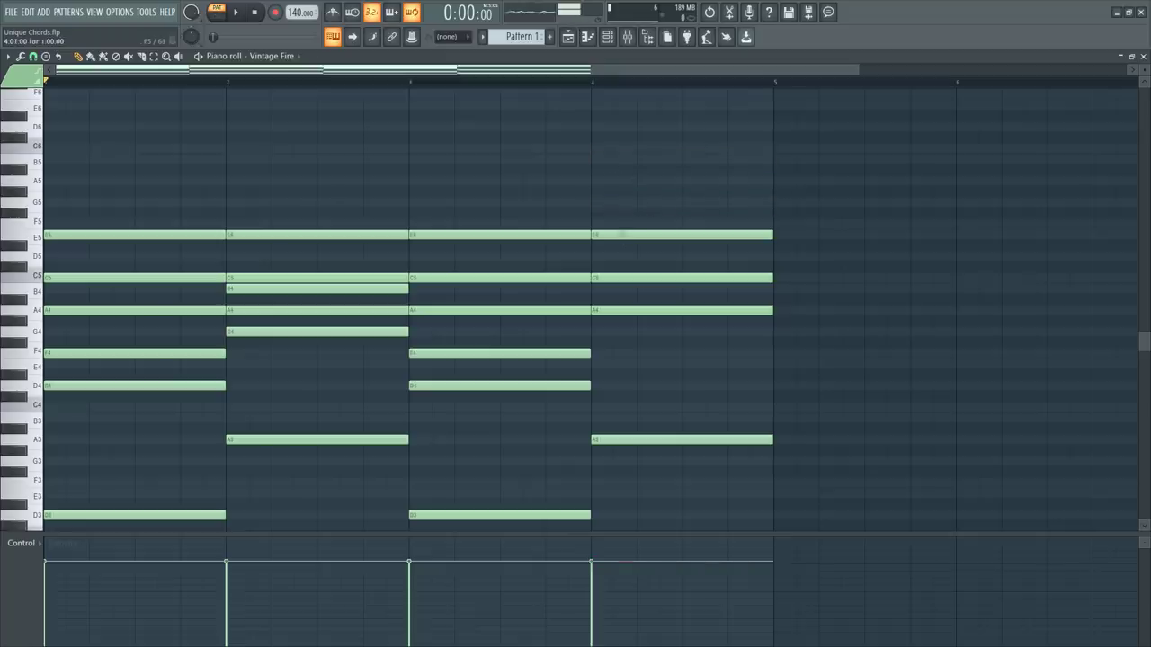
pyautogui.rightClick(632, 278)
pyautogui.rightClick(632, 310)
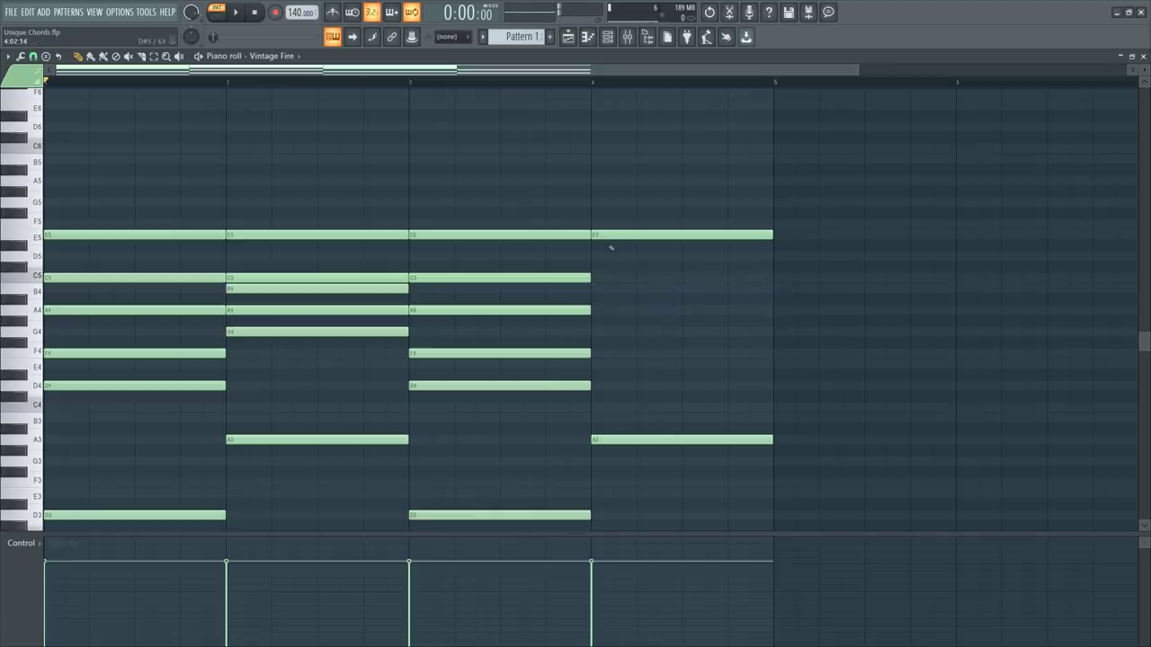
# Step: Add the notes C#5, A#4, G4, E4, C#4 and A#3 to the bar 4 chord and delete its A3
pyautogui.click(618, 268)
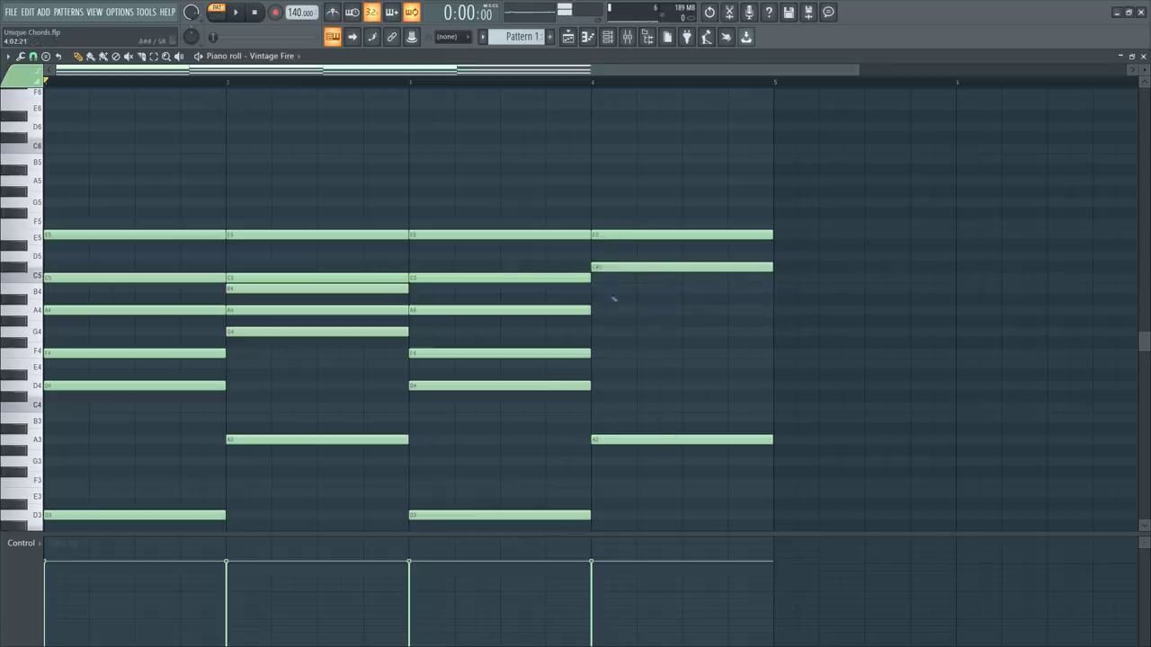
pyautogui.click(614, 299)
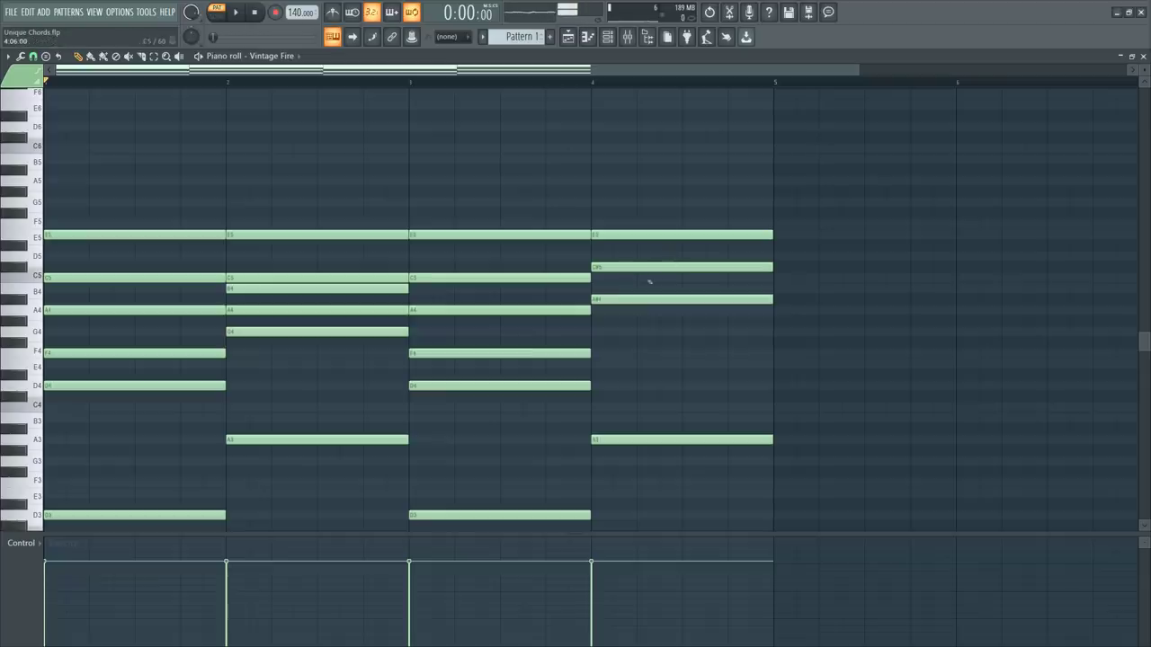
pyautogui.click(609, 332)
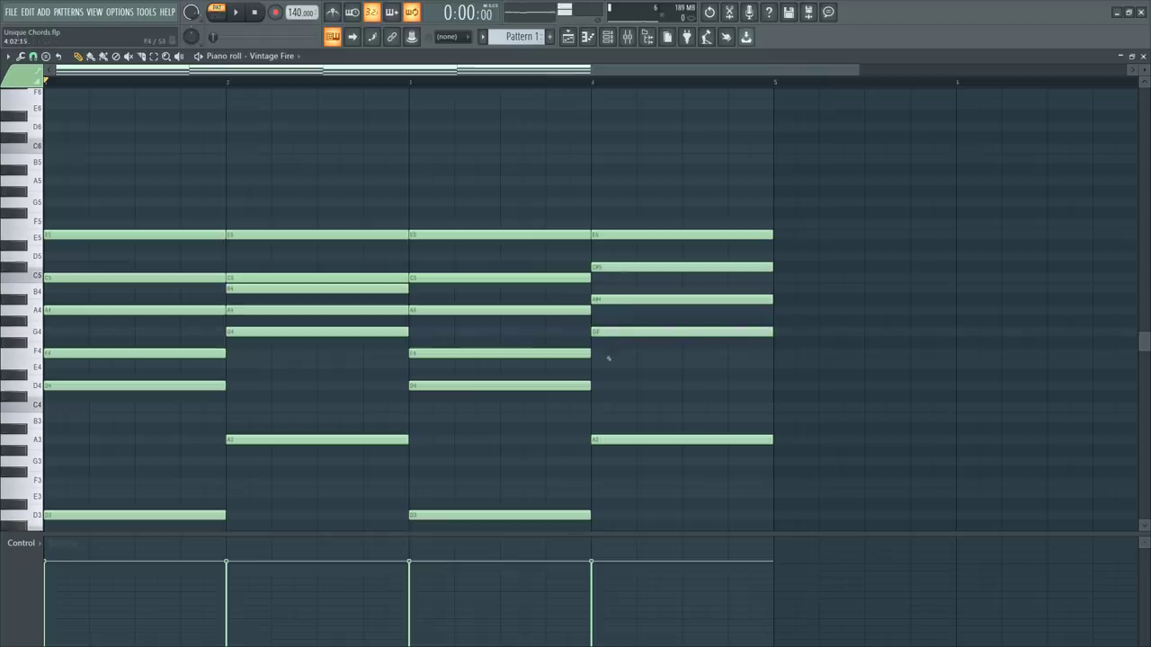
pyautogui.click(609, 362)
pyautogui.click(616, 396)
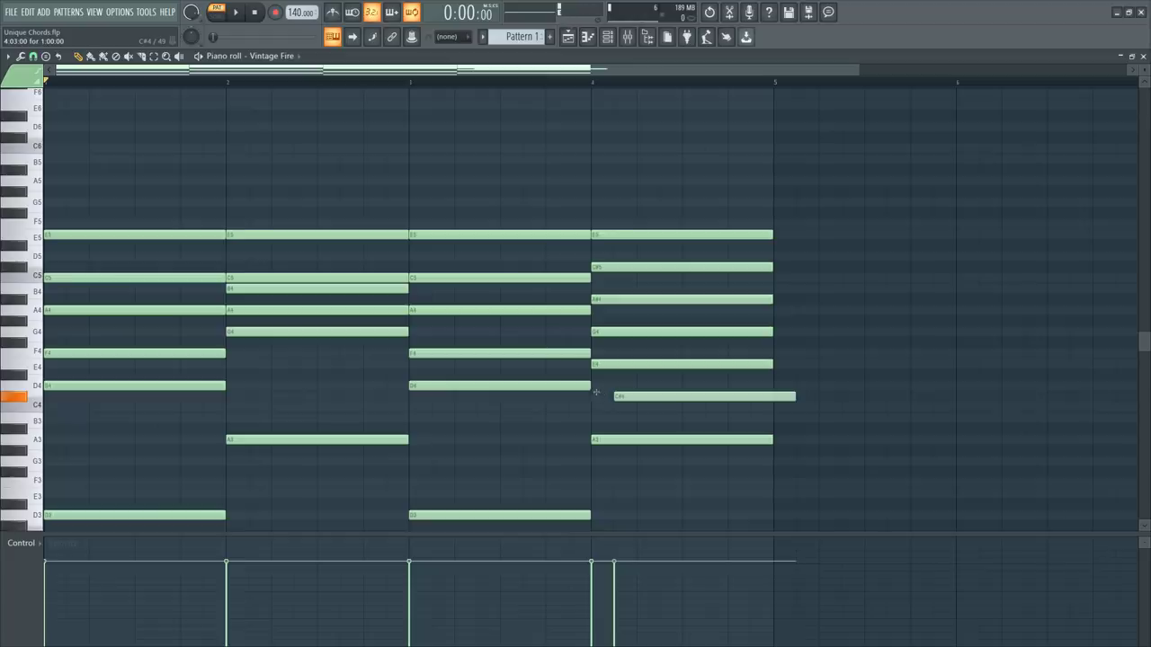
pyautogui.moveTo(621, 396); pyautogui.dragTo(596, 429)
pyautogui.click(615, 429)
pyautogui.rightClick(609, 438)
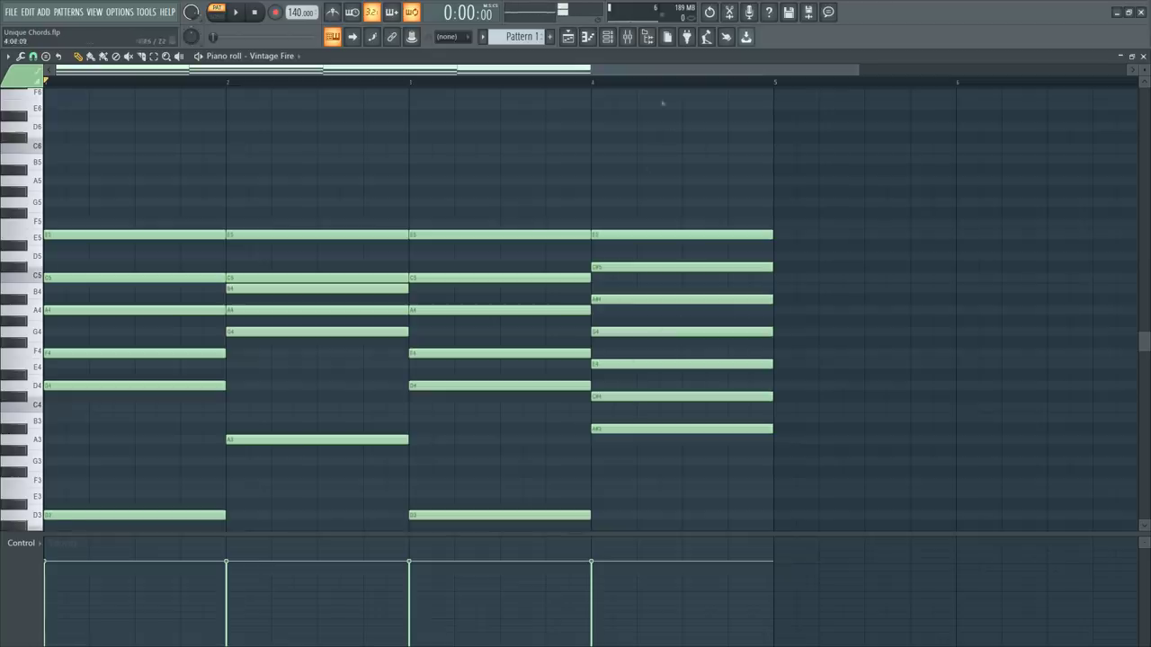
# Step: Play the four-bar progression while viewing the mixer levels and examining the lower bass notes
pyautogui.press('space')
pyautogui.click(627, 38)
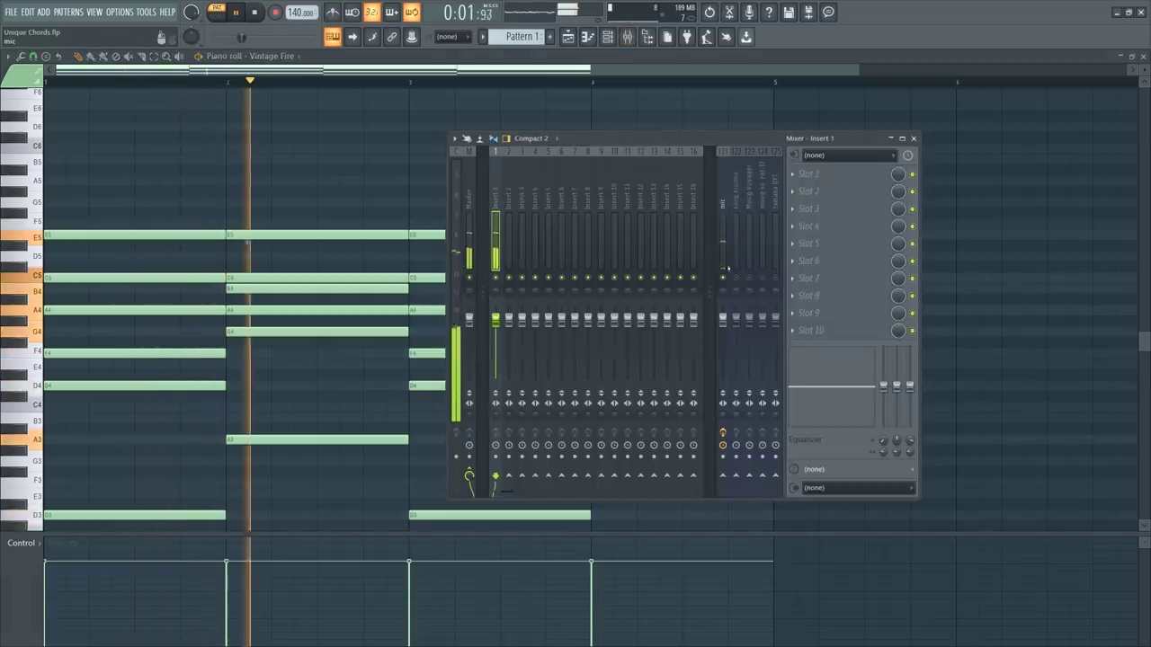
pyautogui.click(914, 139)
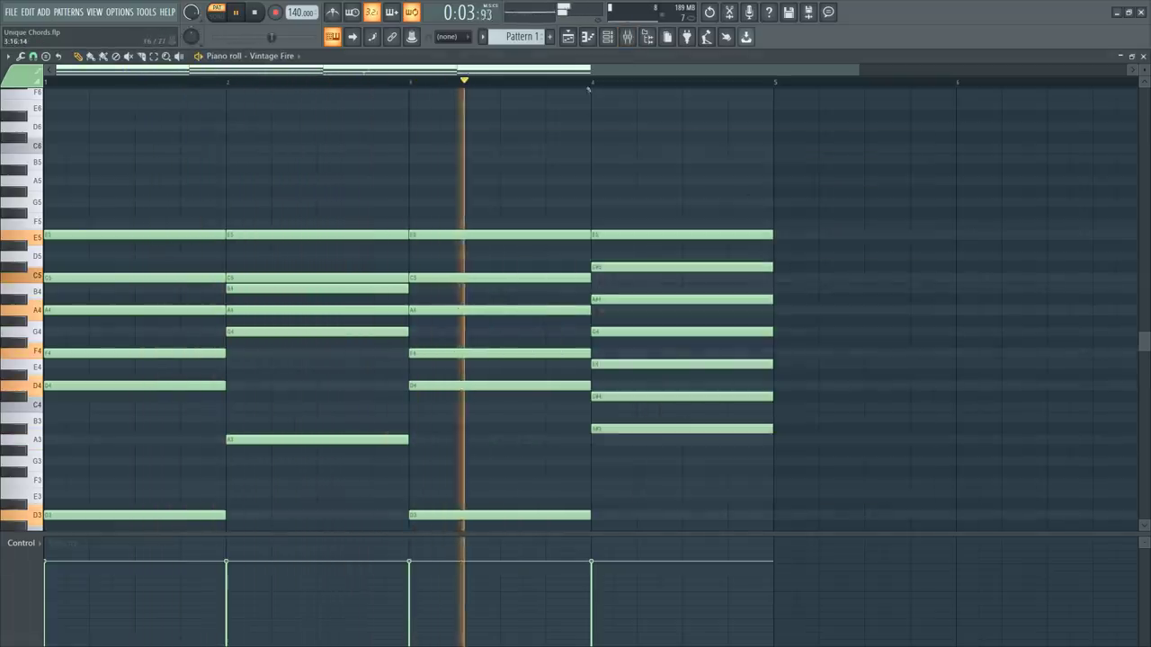
pyautogui.scroll(-1, 589, 87)
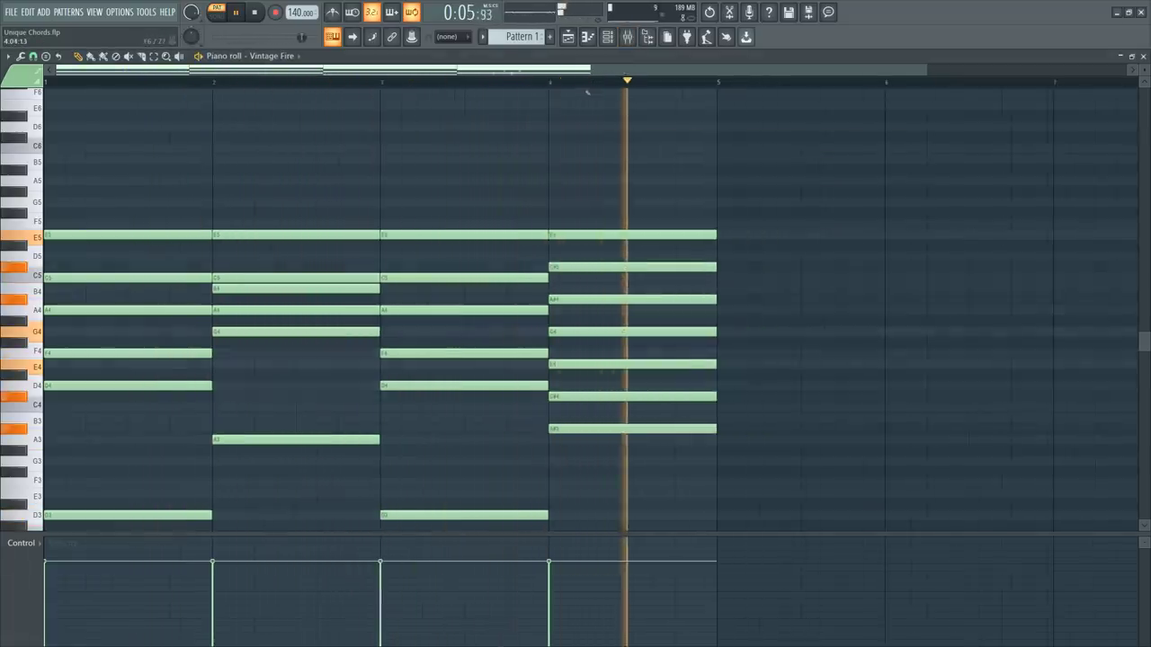
pyautogui.scroll(-1, 593, 162)
pyautogui.click(628, 37)
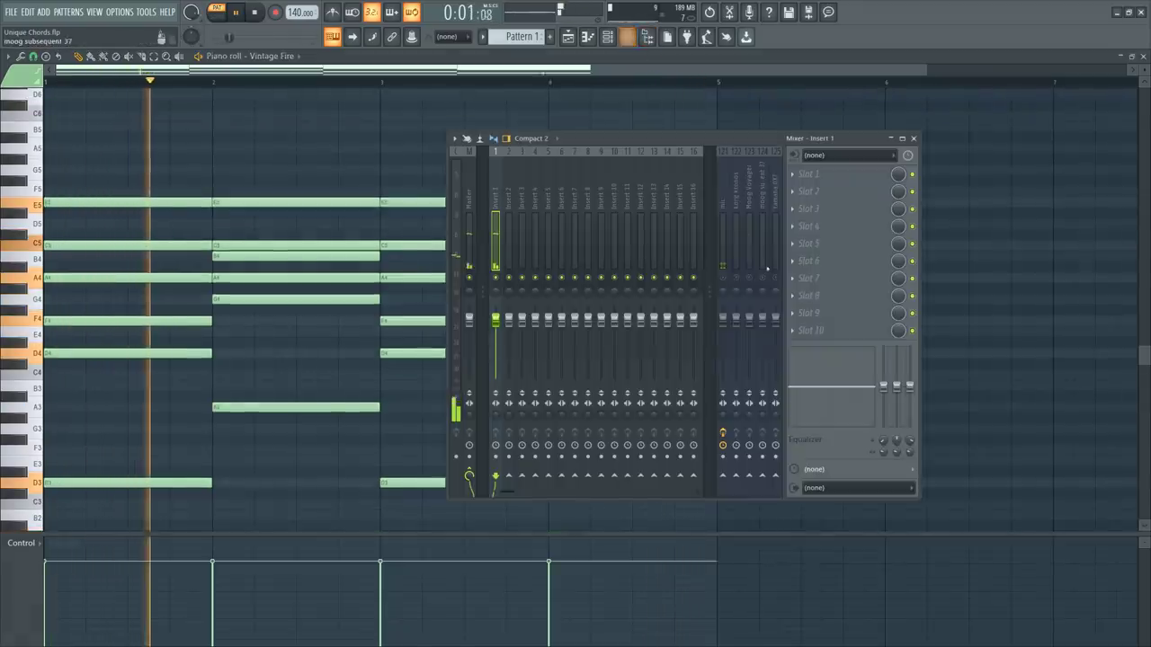
pyautogui.click(913, 138)
pyautogui.scroll(-1, 908, 180)
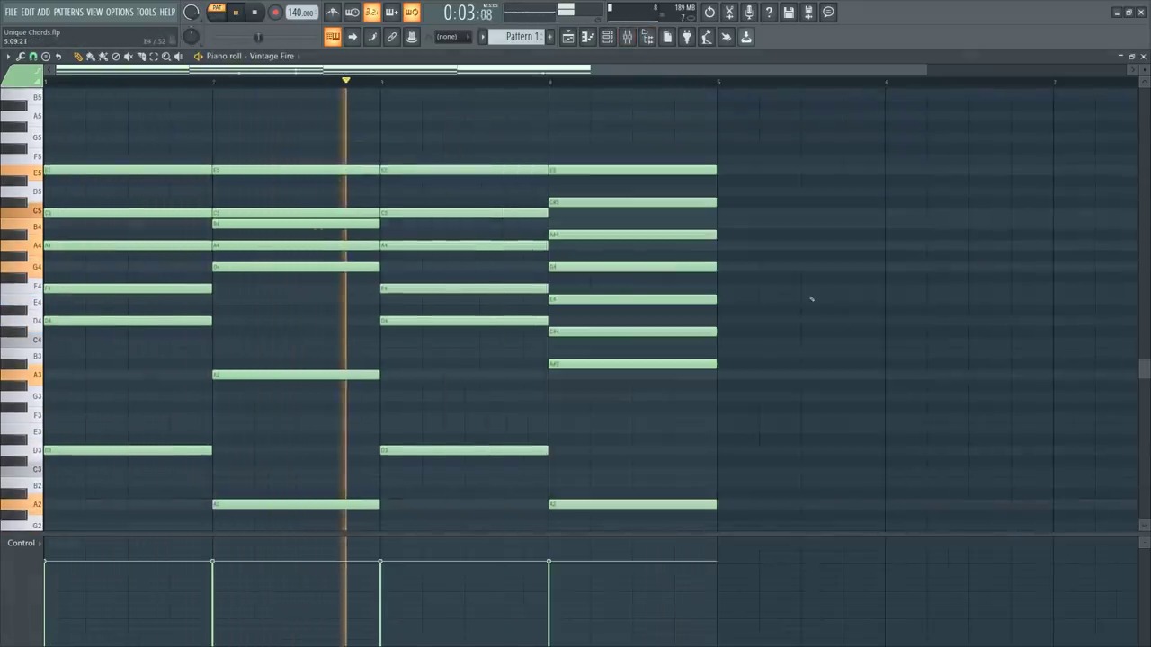
pyautogui.scroll(-4, 755, 297)
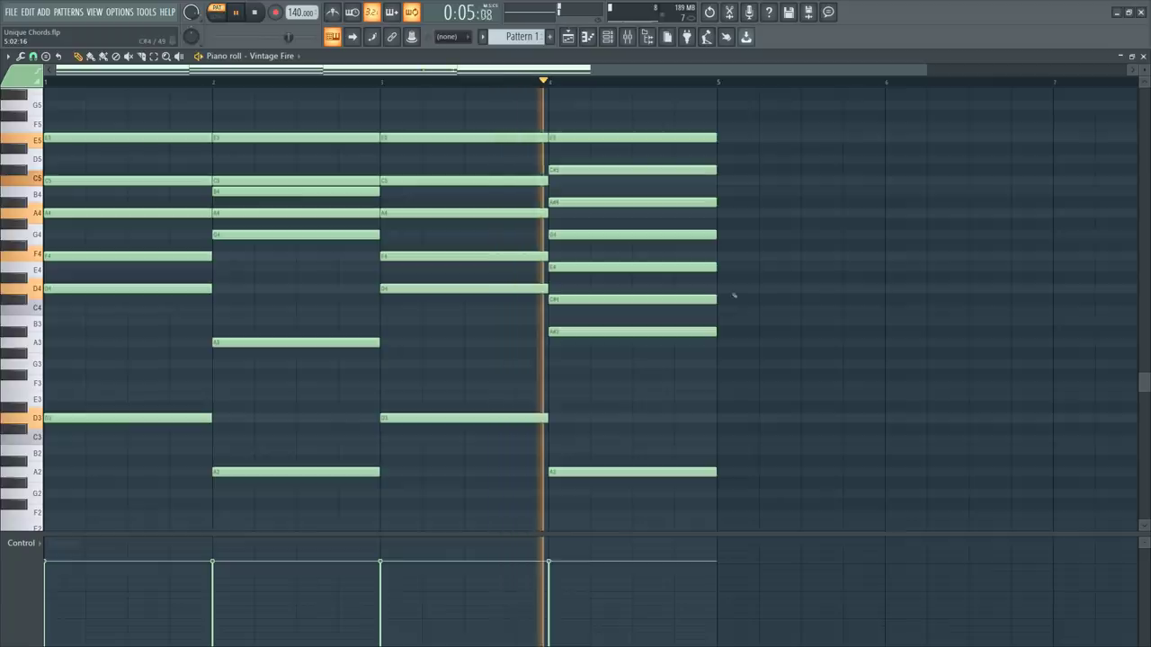
pyautogui.scroll(-2, 699, 290)
pyautogui.scroll(3, 699, 291)
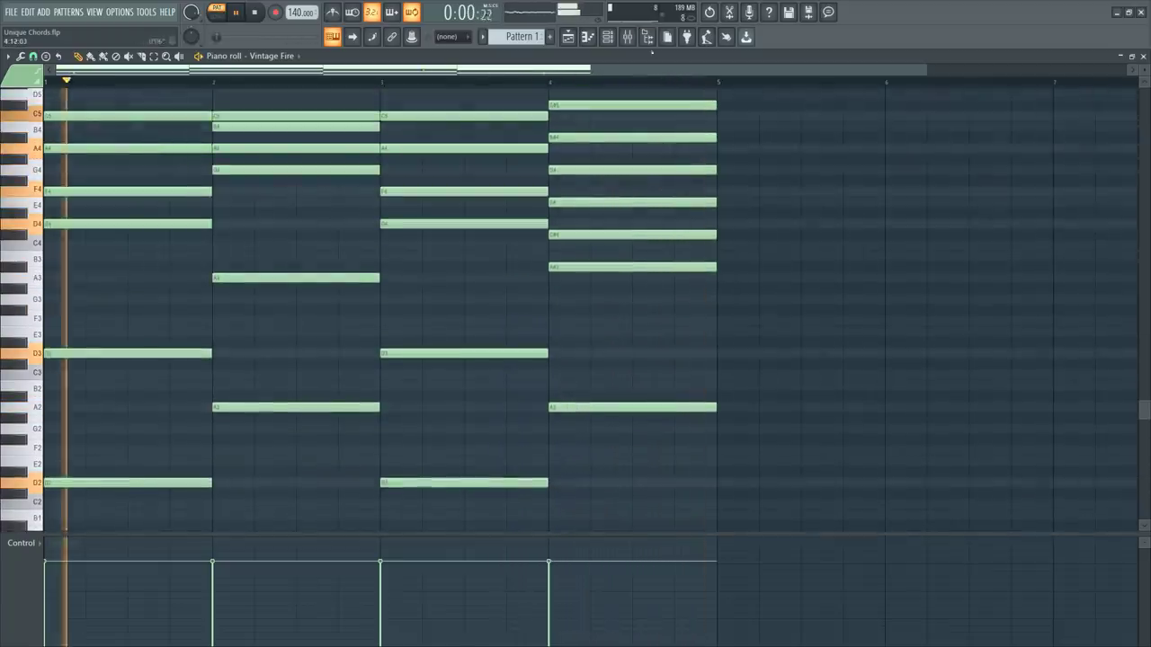
pyautogui.press('space')
pyautogui.moveTo(601, 386); pyautogui.dragTo(602, 438)
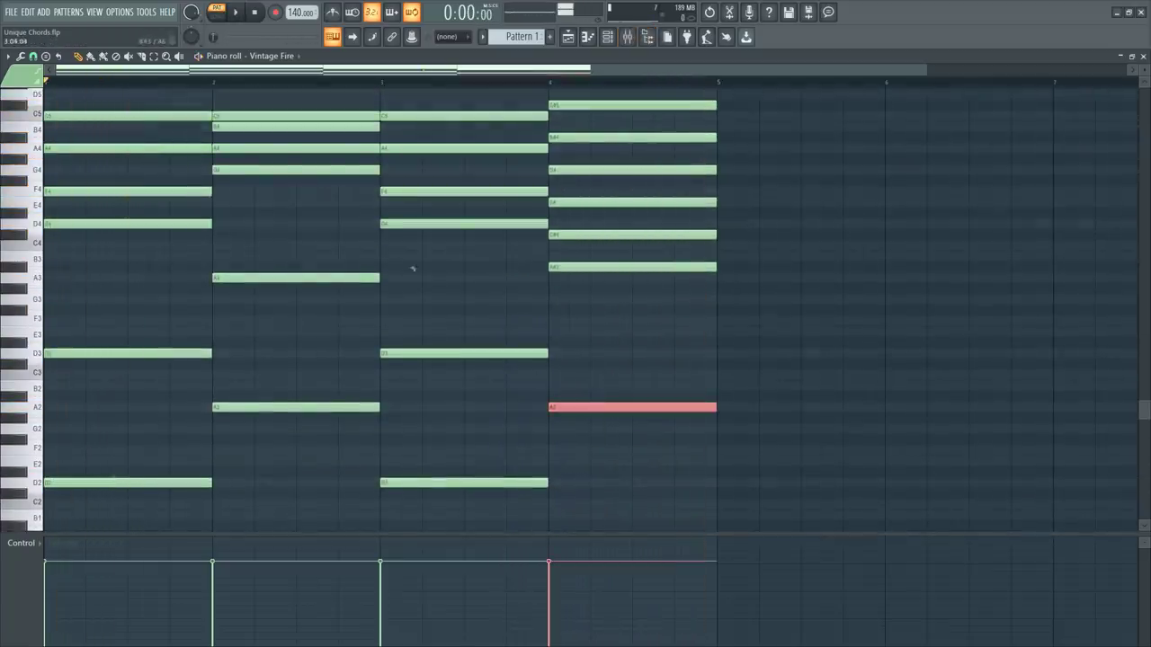
pyautogui.scroll(3, 286, 254)
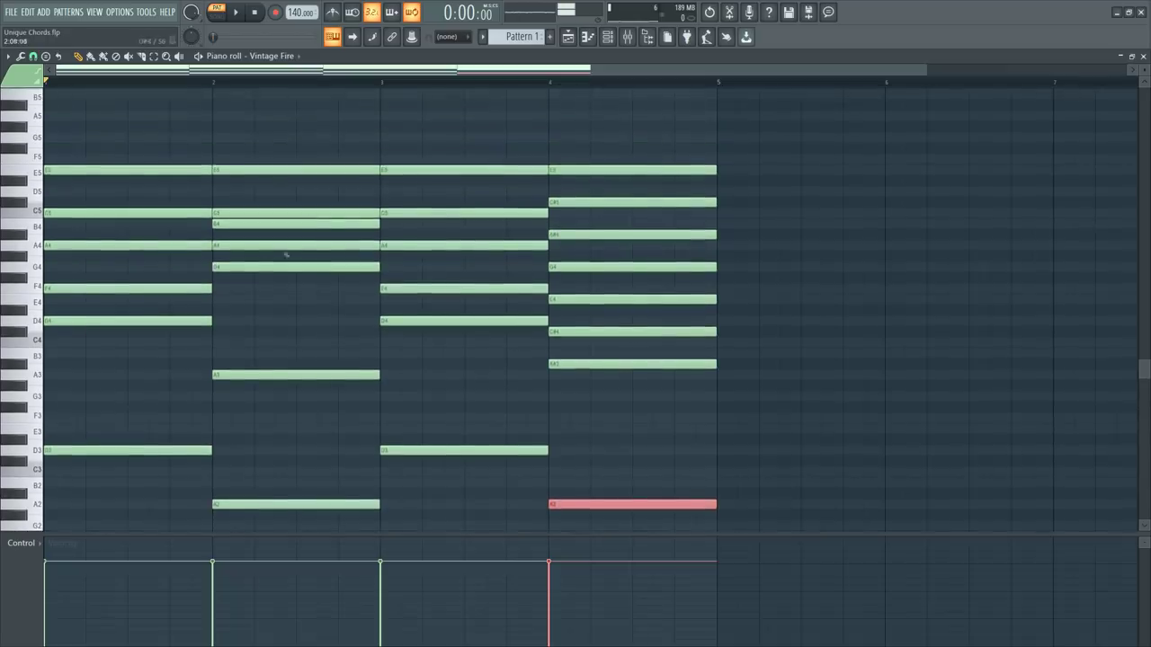
pyautogui.click(731, 451)
# Step: Play the four-bar progression from the start with the revised bar 4 chord and check the mixer levels
pyautogui.press('space')
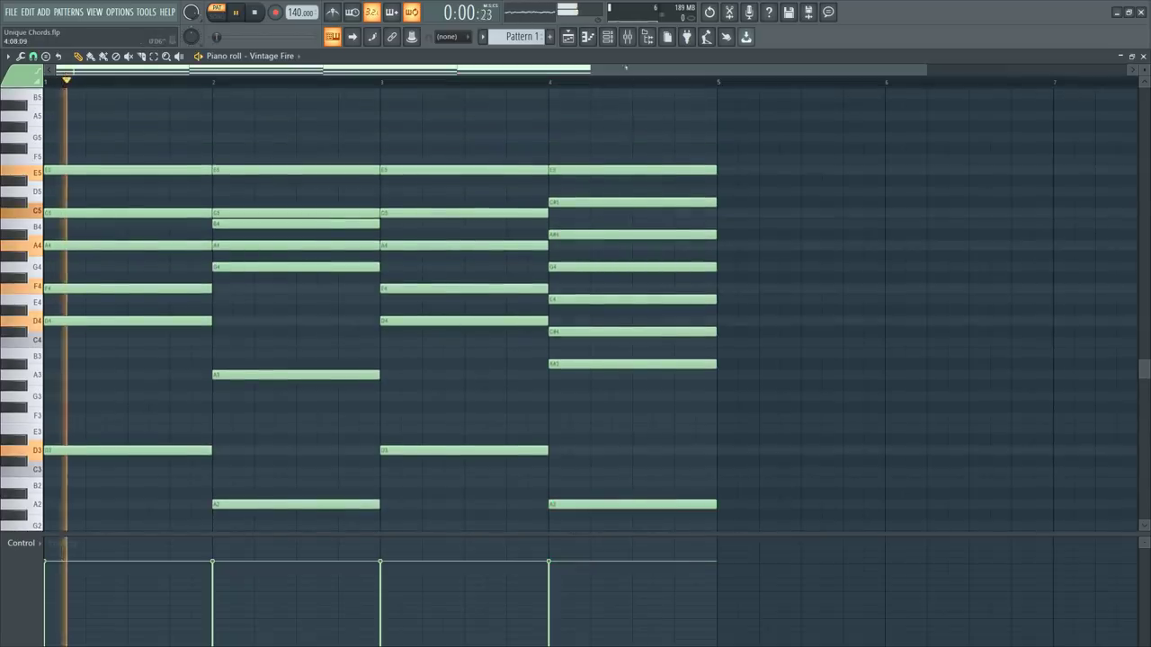
pyautogui.press('space')
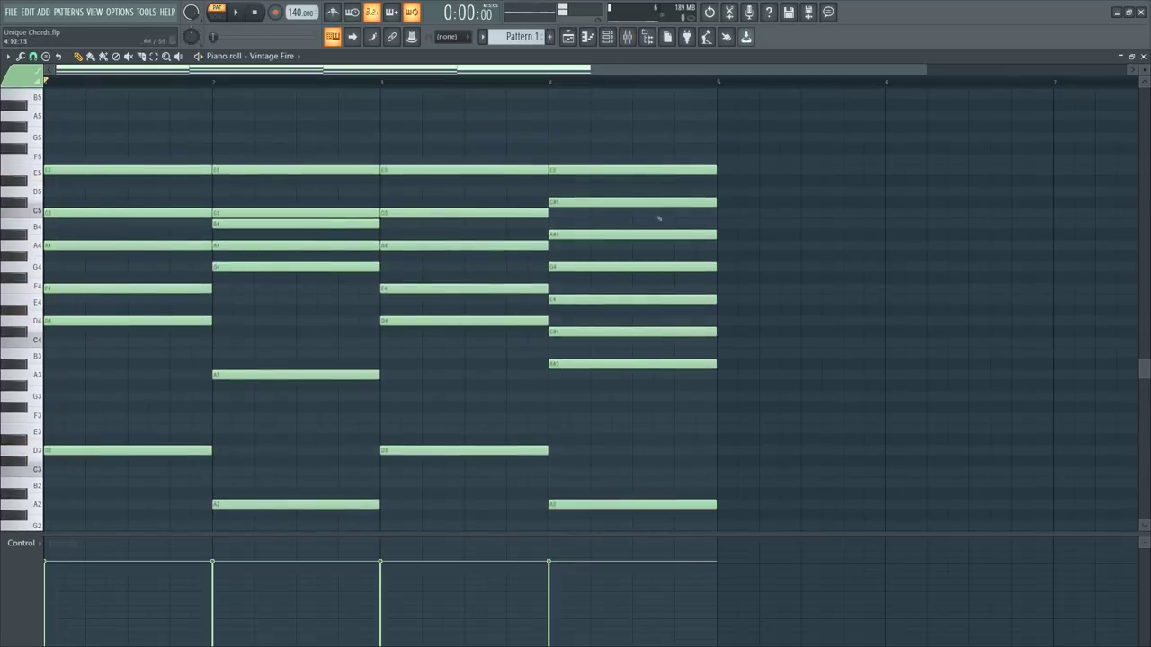
pyautogui.press('space')
pyautogui.press('F9')
pyautogui.press('F9')
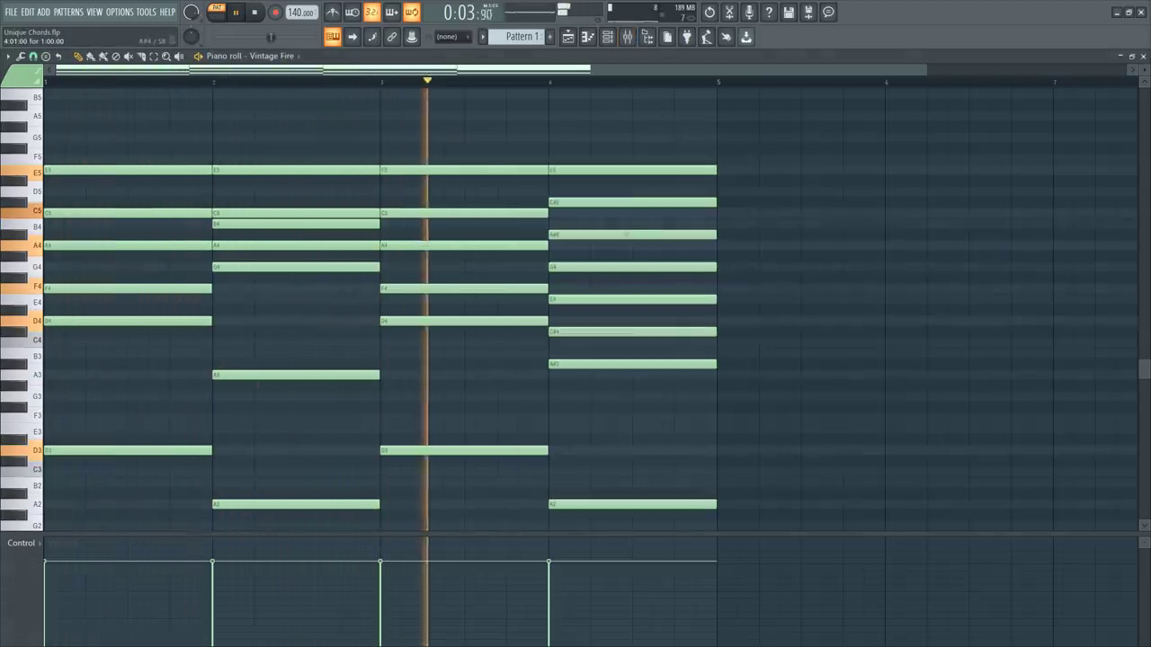
pyautogui.press('F9')
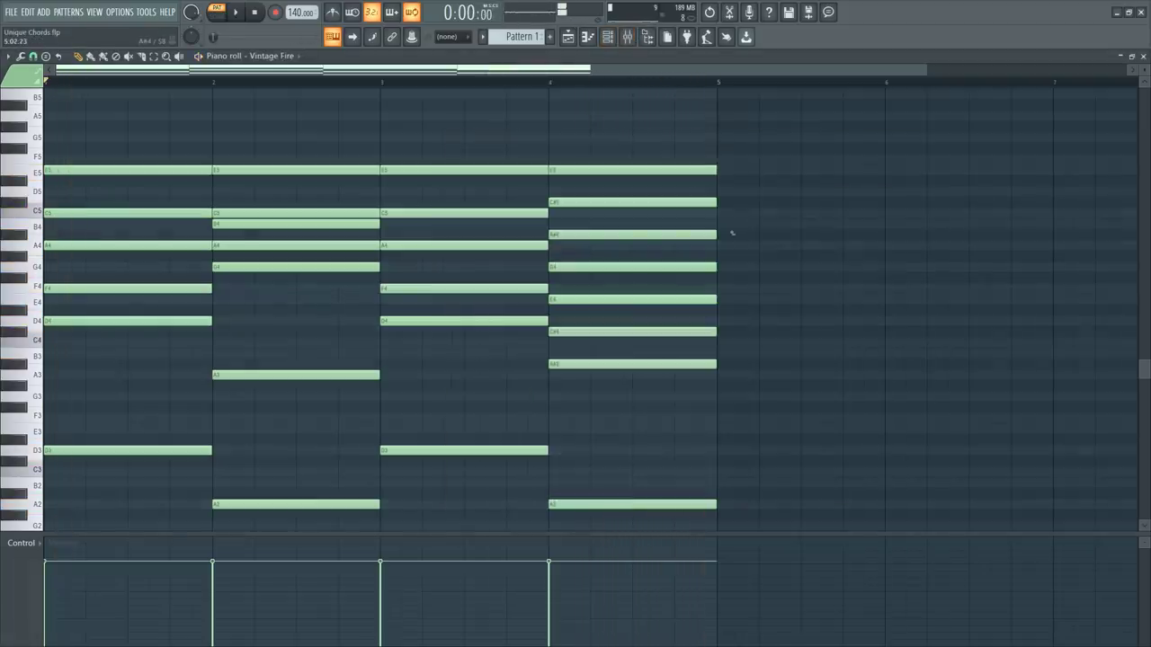
# Step: Duplicate all notes of the four-bar progression into bars 5 to 8
pyautogui.hotkey('ctrl', 'a')
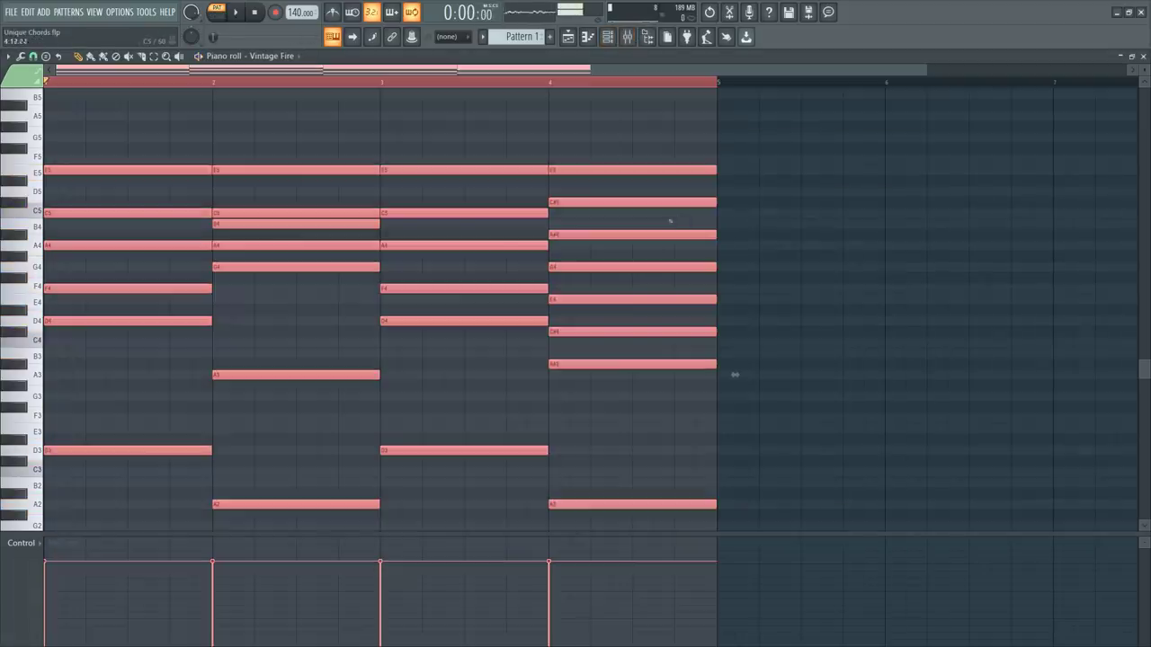
pyautogui.hotkey('ctrl', 'b')
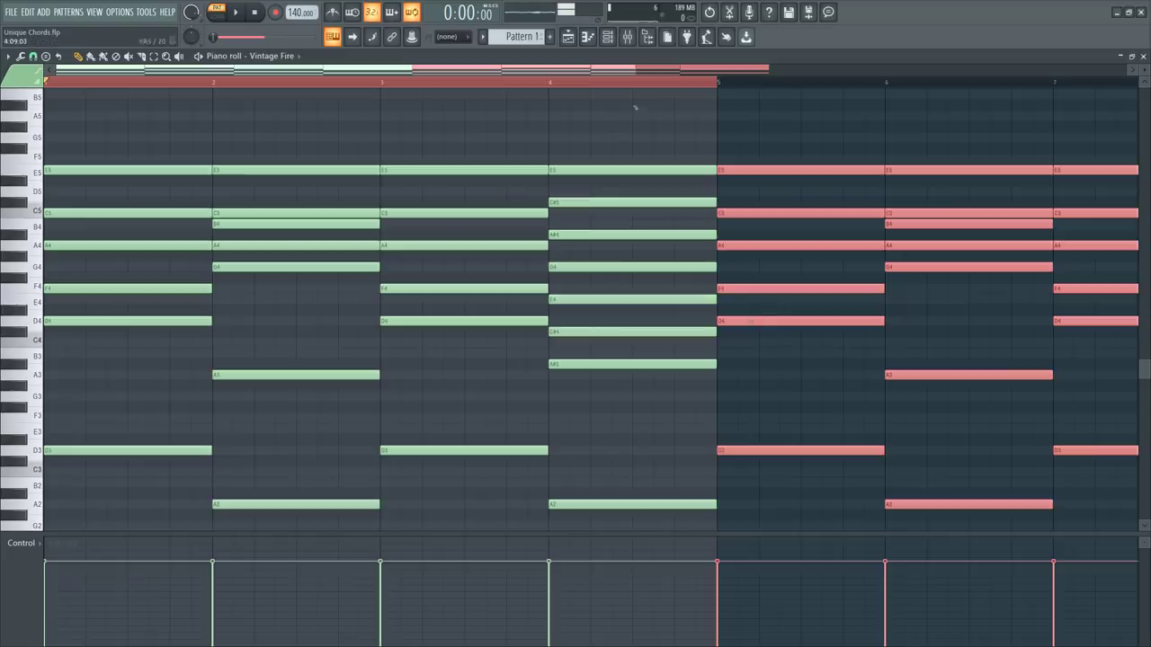
pyautogui.click(625, 82)
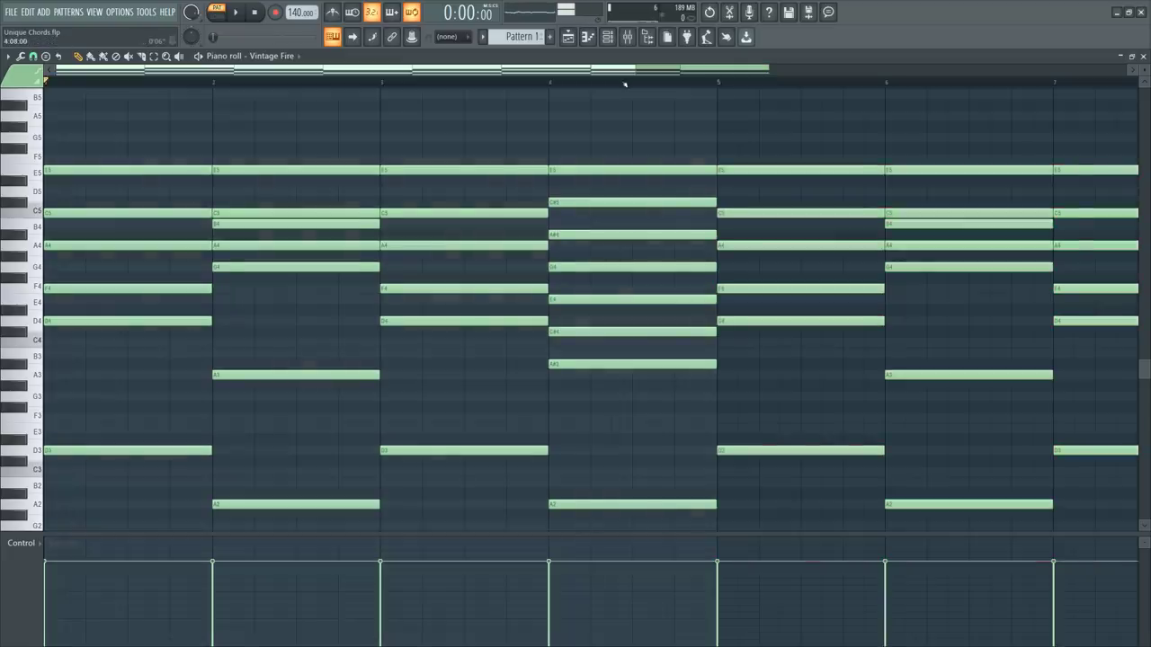
# Step: Delete every note of the bar 8 chord except the A2 bass note
pyautogui.scroll(-1, 625, 84)
pyautogui.moveTo(556, 70); pyautogui.dragTo(789, 87)
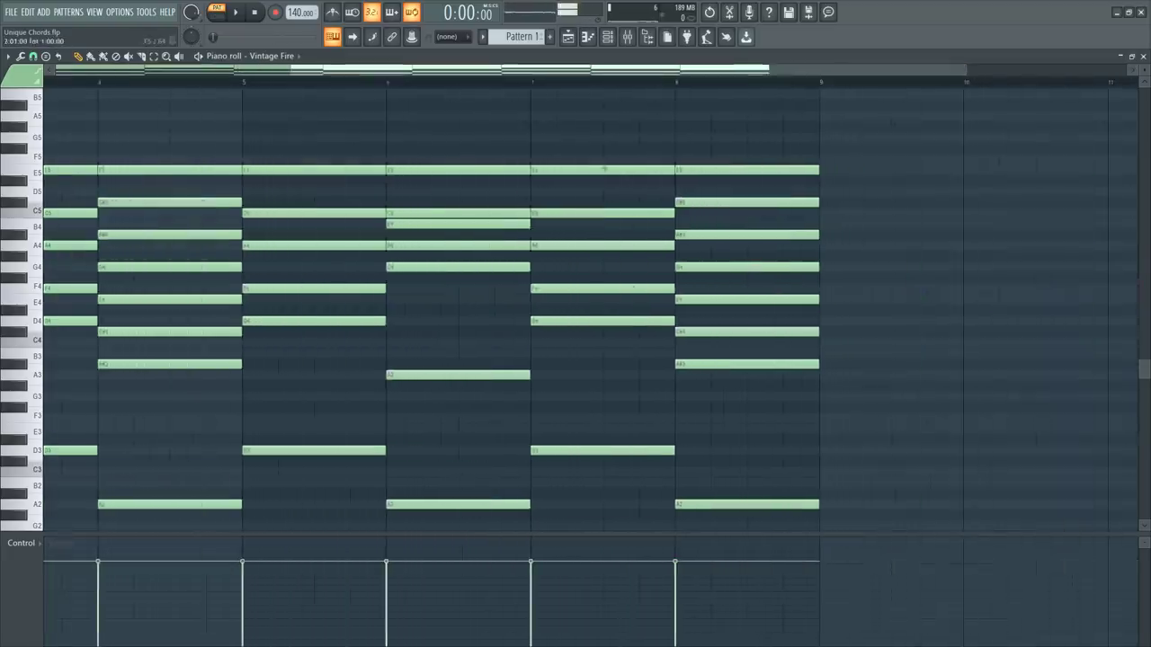
pyautogui.moveTo(734, 177); pyautogui.dragTo(763, 368)
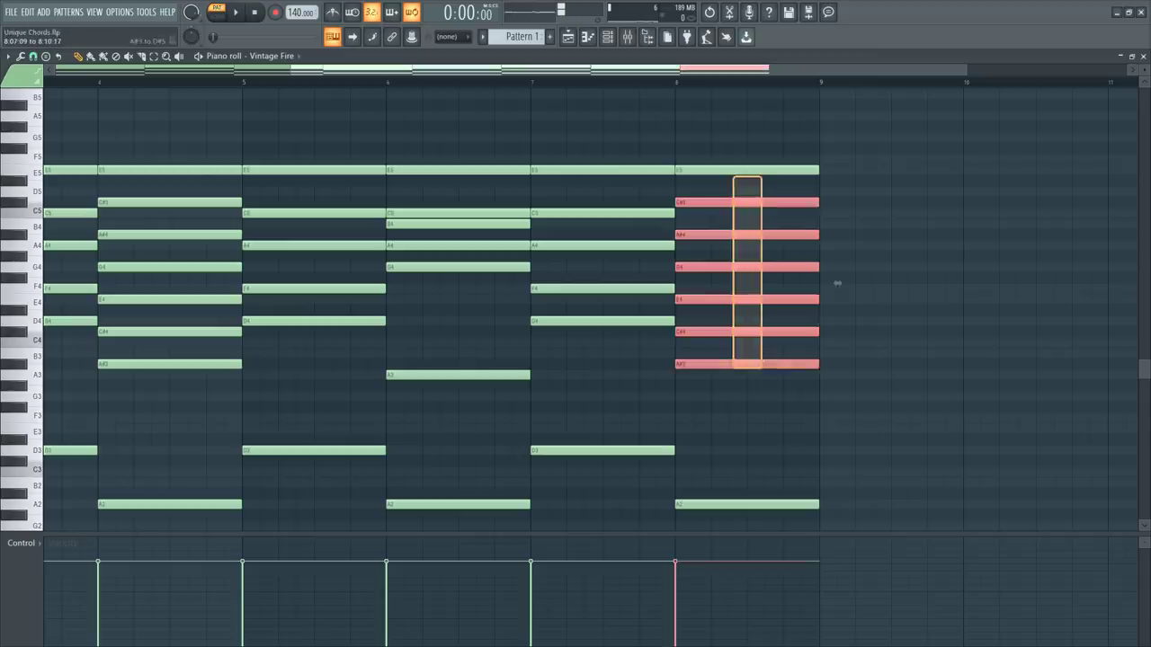
pyautogui.press('Delete')
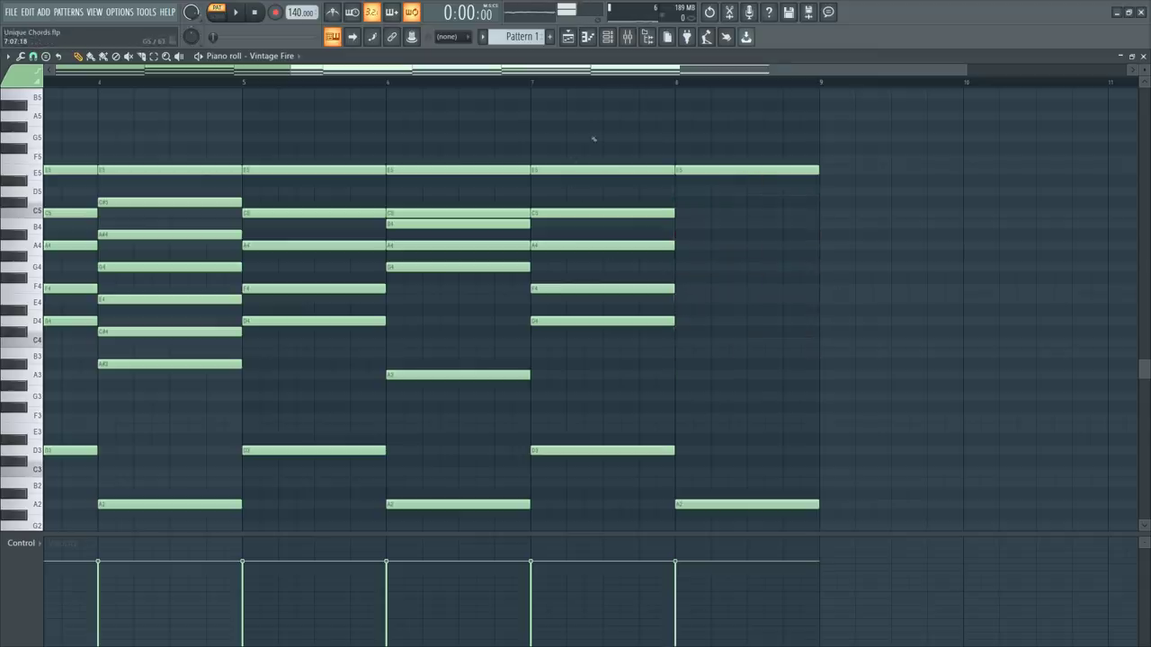
# Step: Copy the five upper notes of the bar 7 chord into bar 8 with A as the root, lowered one octave to start on A3
pyautogui.moveTo(593, 140); pyautogui.dragTo(596, 324)
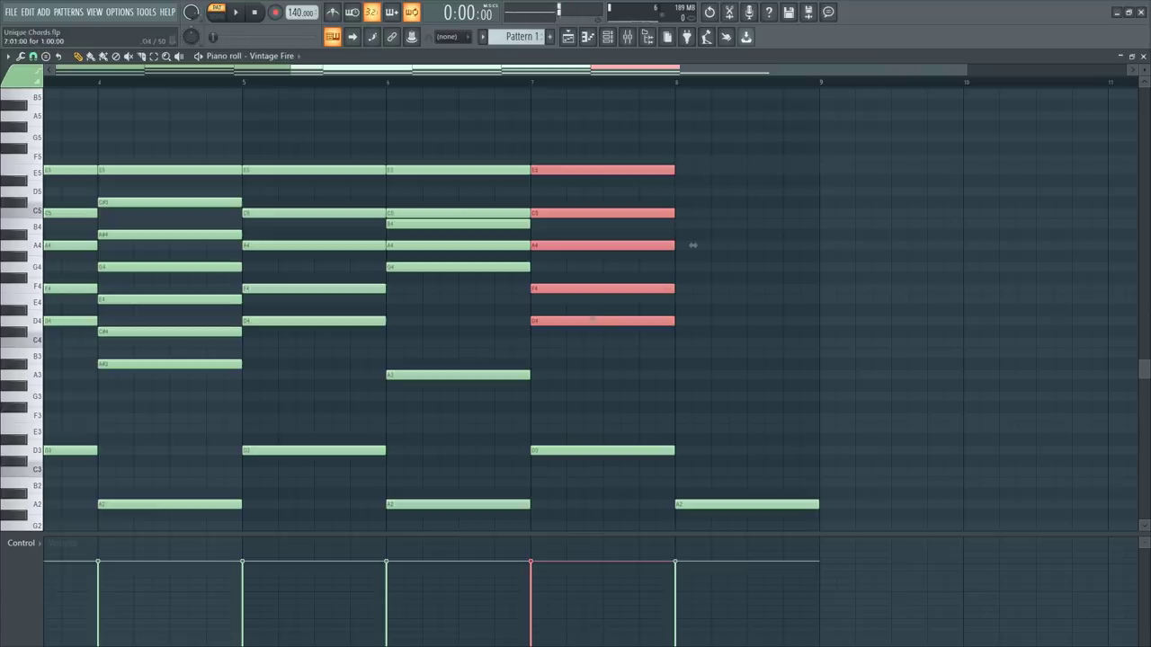
pyautogui.moveTo(593, 319); pyautogui.dragTo(733, 237)
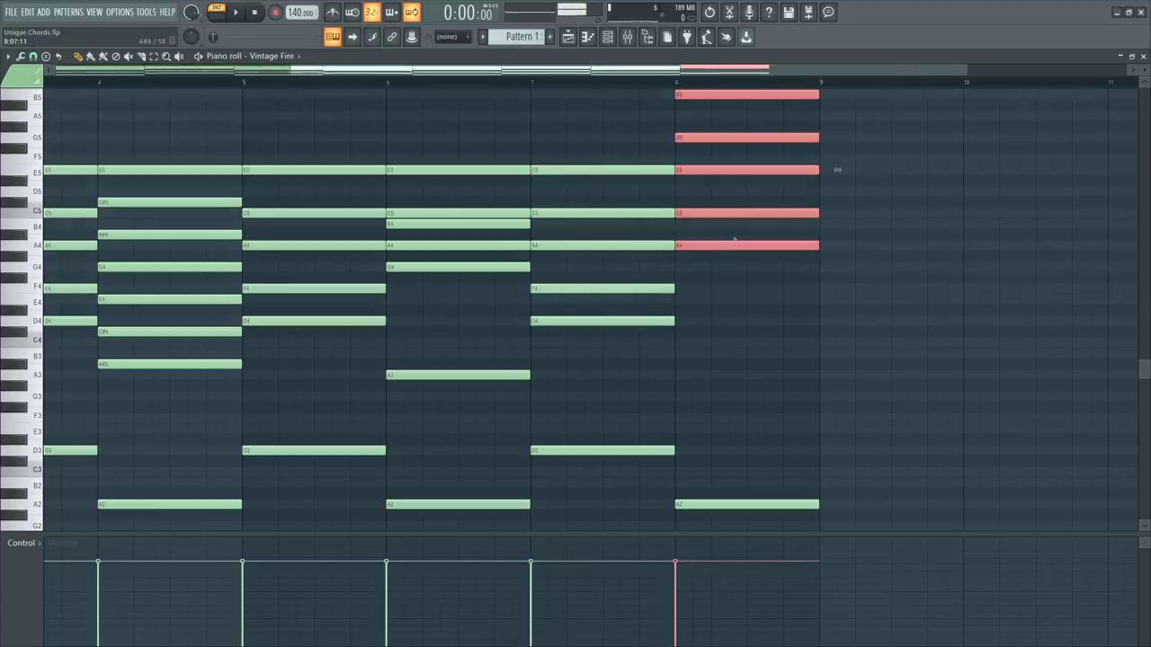
pyautogui.hotkey('ctrl', 'Down')
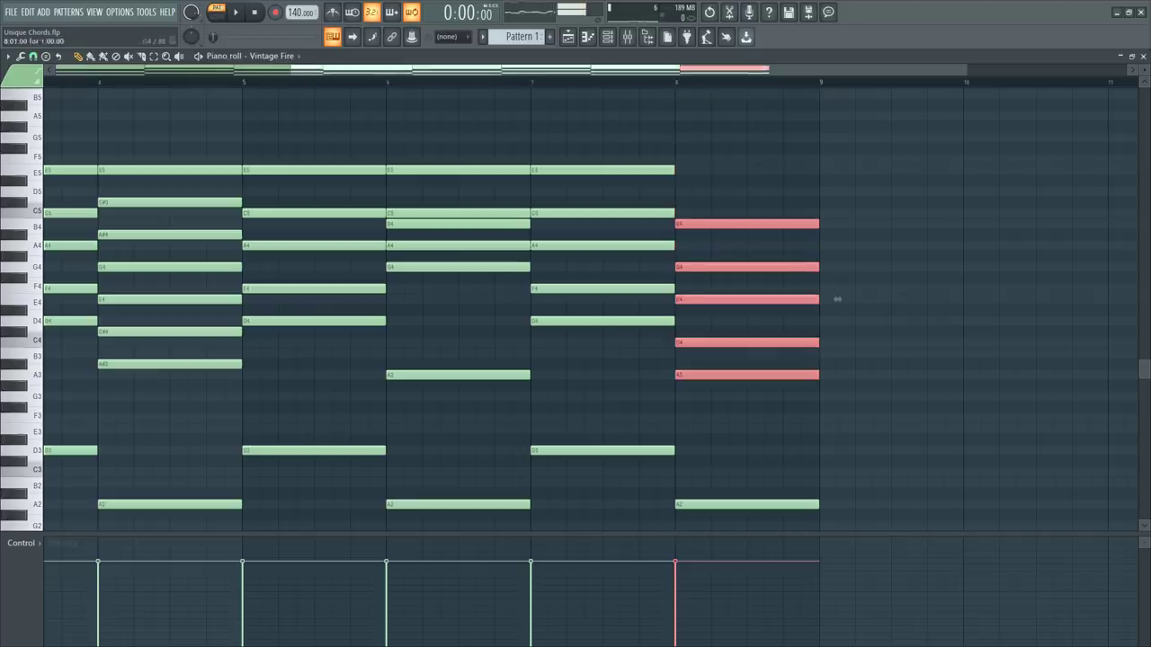
# Step: Raise the C4 and G4 notes of the bar 8 chord by one semitone to C#4 and G#4
pyautogui.keyDown('ctrl'); pyautogui.click(704, 343); pyautogui.keyUp('ctrl')
pyautogui.keyDown('ctrl'); pyautogui.keyDown('shift'); pyautogui.click(704, 266); pyautogui.keyUp('shift'); pyautogui.keyUp('ctrl')
pyautogui.hotkey('shift', 'Up')
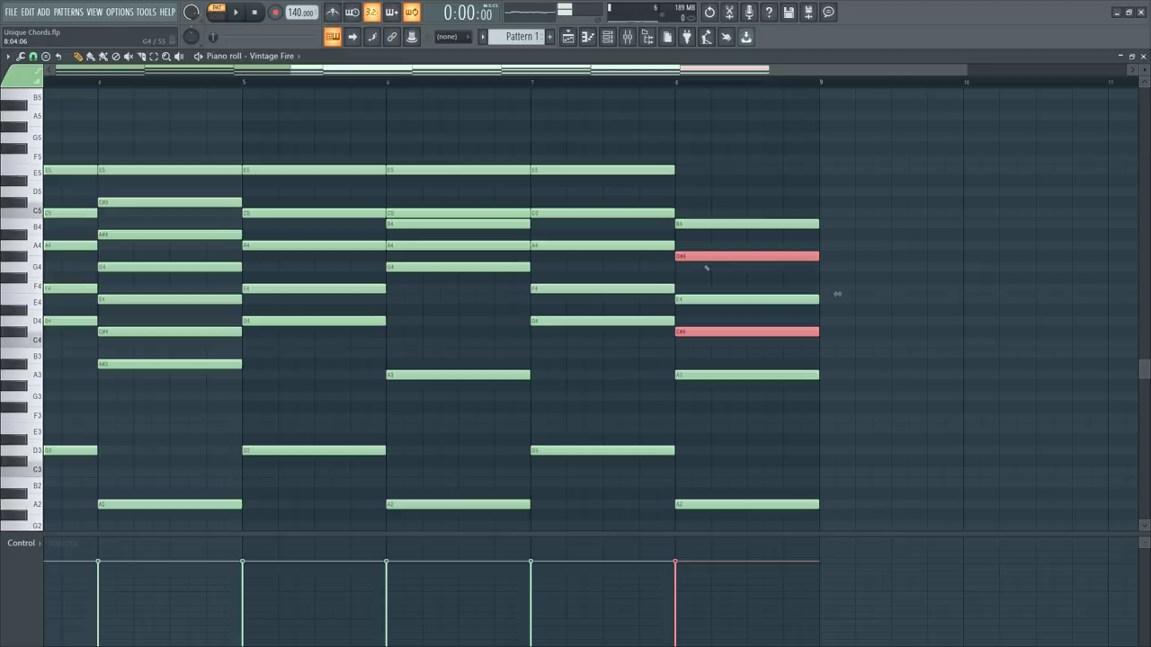
# Step: Raise the upper five notes of the bar 8 chord by one octave and lower its G#5 and B5 notes by one octave
pyautogui.moveTo(697, 193); pyautogui.dragTo(725, 371)
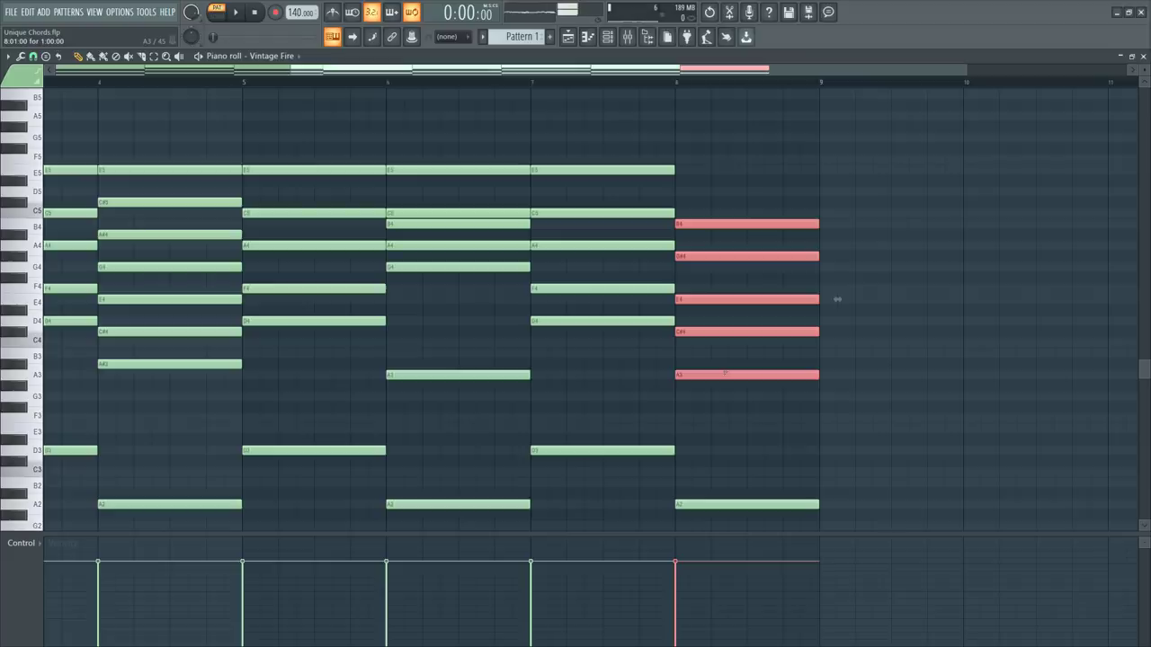
pyautogui.hotkey('ctrl', 'Up')
pyautogui.scroll(3, 735, 367)
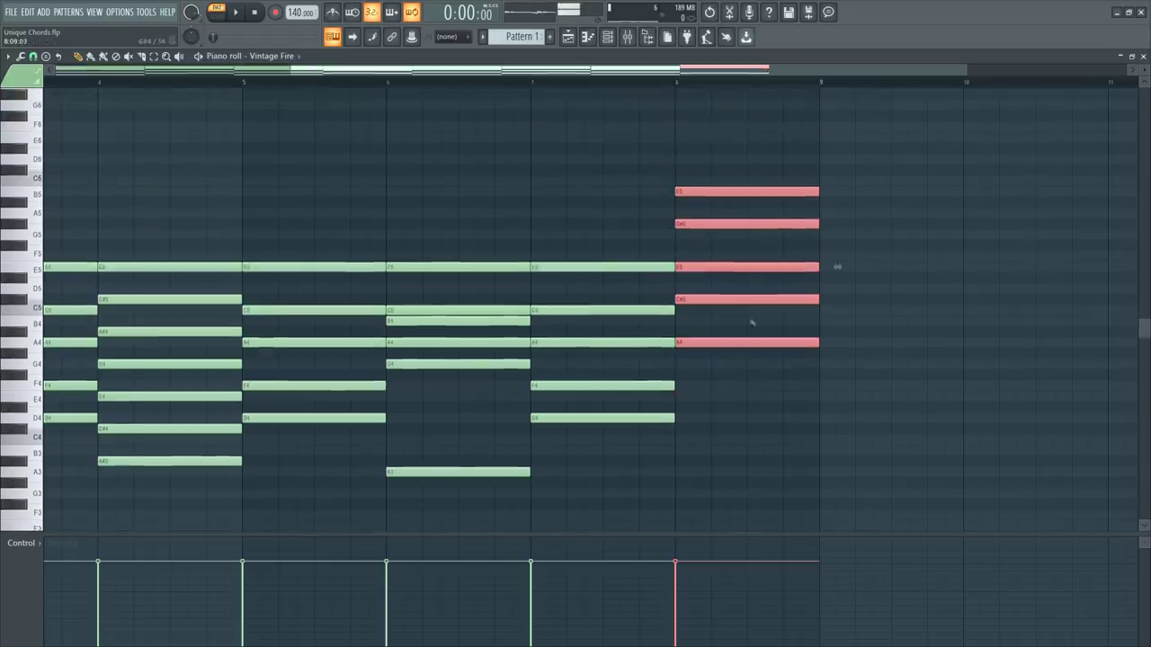
pyautogui.moveTo(734, 168); pyautogui.dragTo(742, 239)
pyautogui.hotkey('ctrl', 'Down')
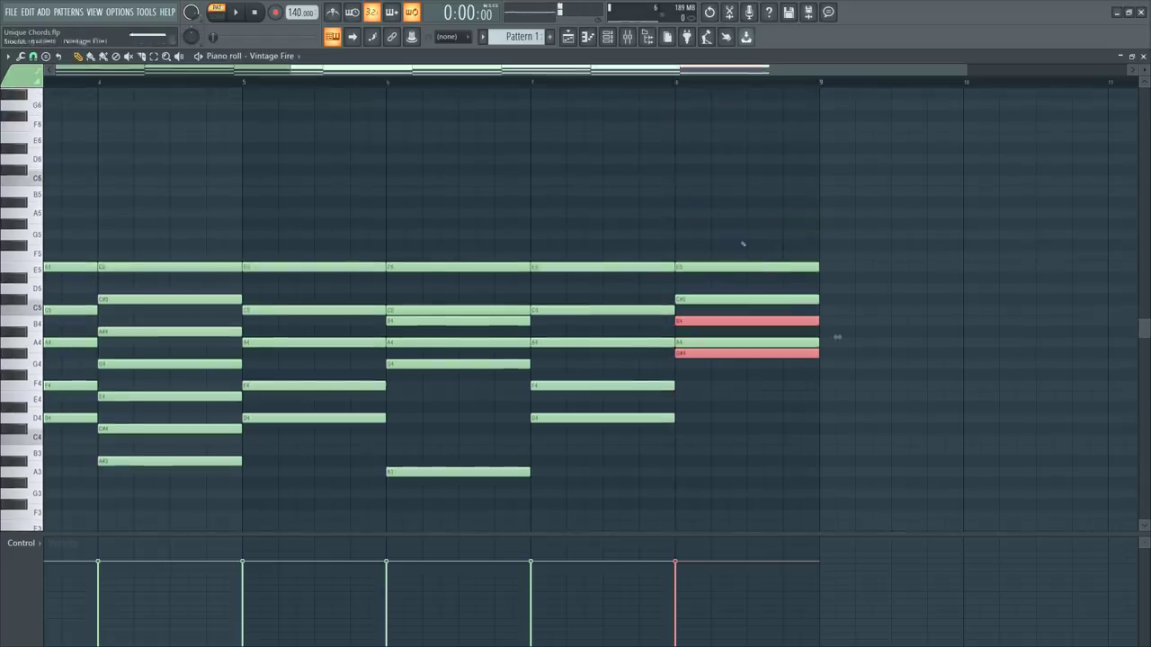
# Step: Play the full eight-bar progression and check the mixer levels
pyautogui.press('space')
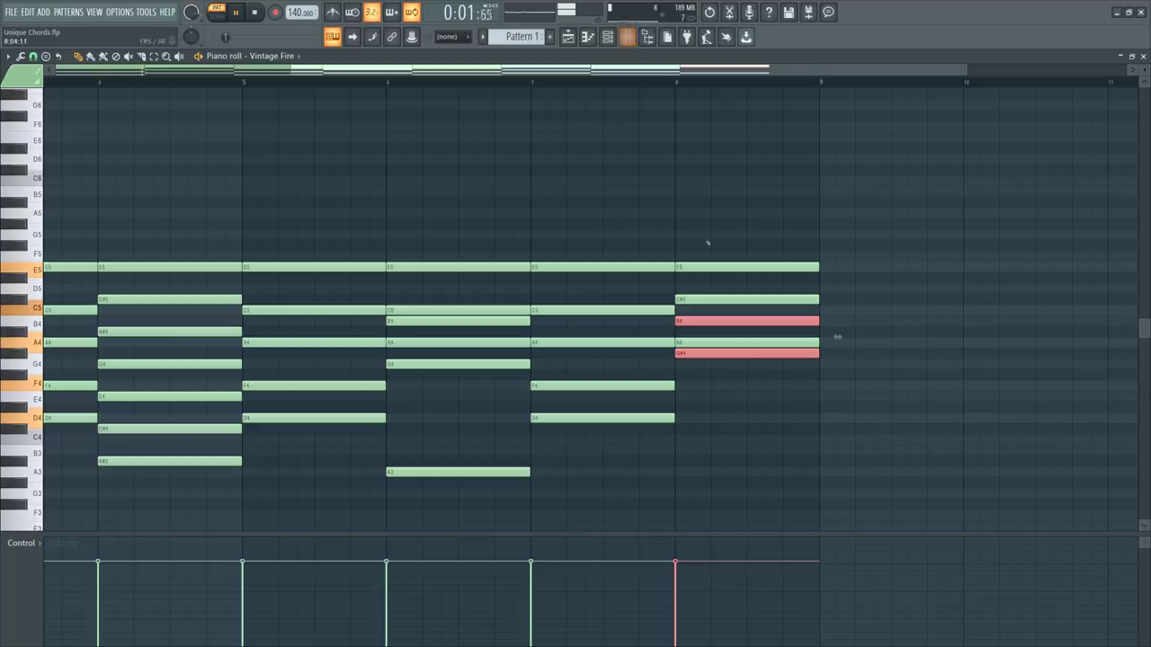
pyautogui.click(627, 37)
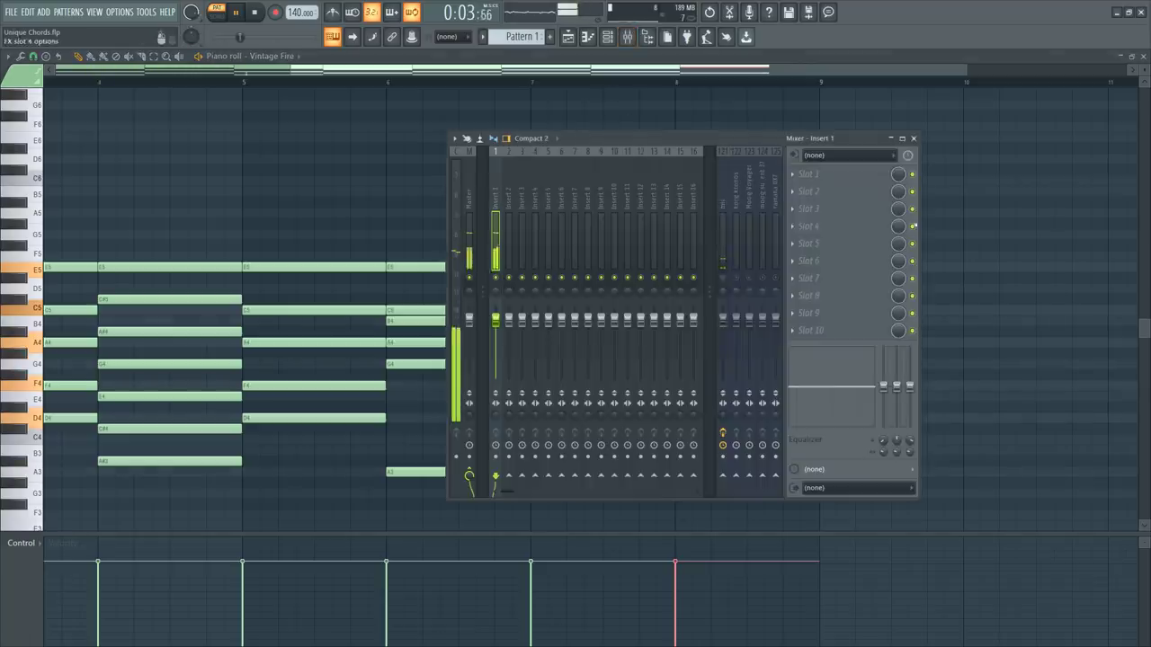
pyautogui.click(911, 140)
pyautogui.scroll(-3, 468, 82)
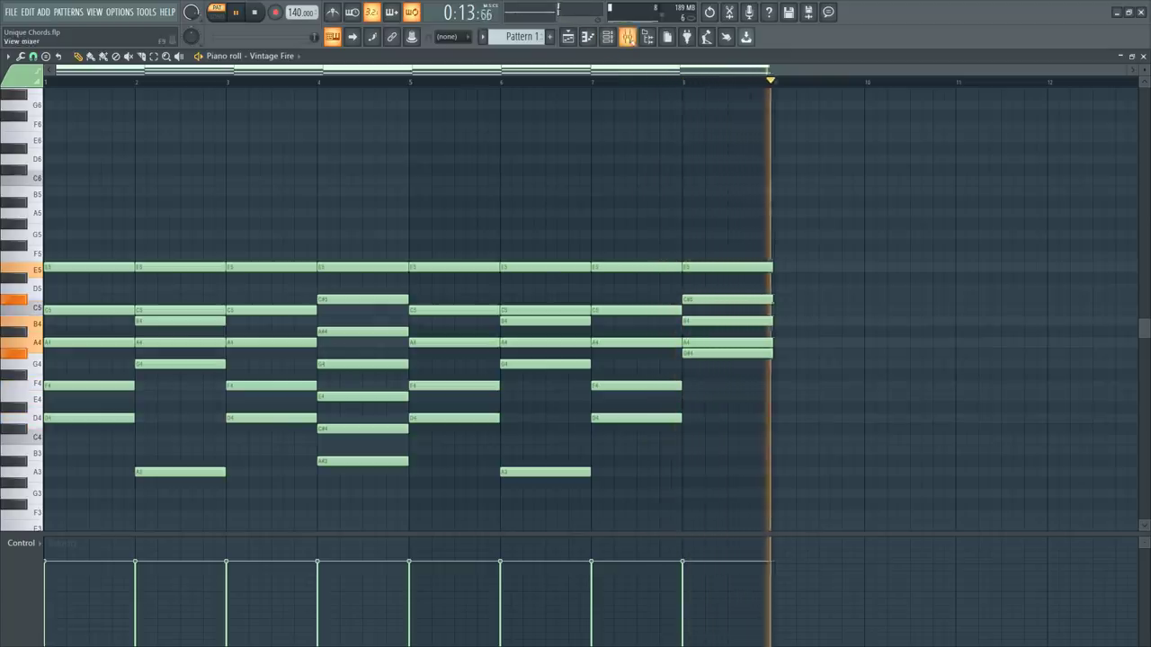
pyautogui.press('F9')
pyautogui.press('space')
pyautogui.press('F9')
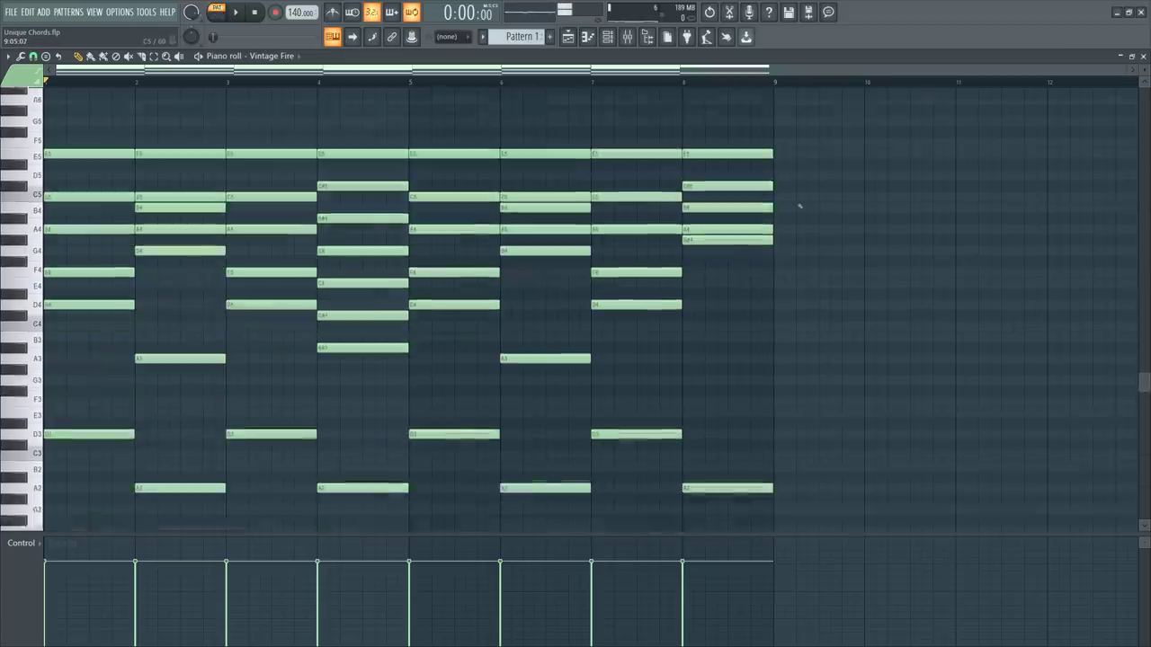
pyautogui.scroll(-1, 797, 206)
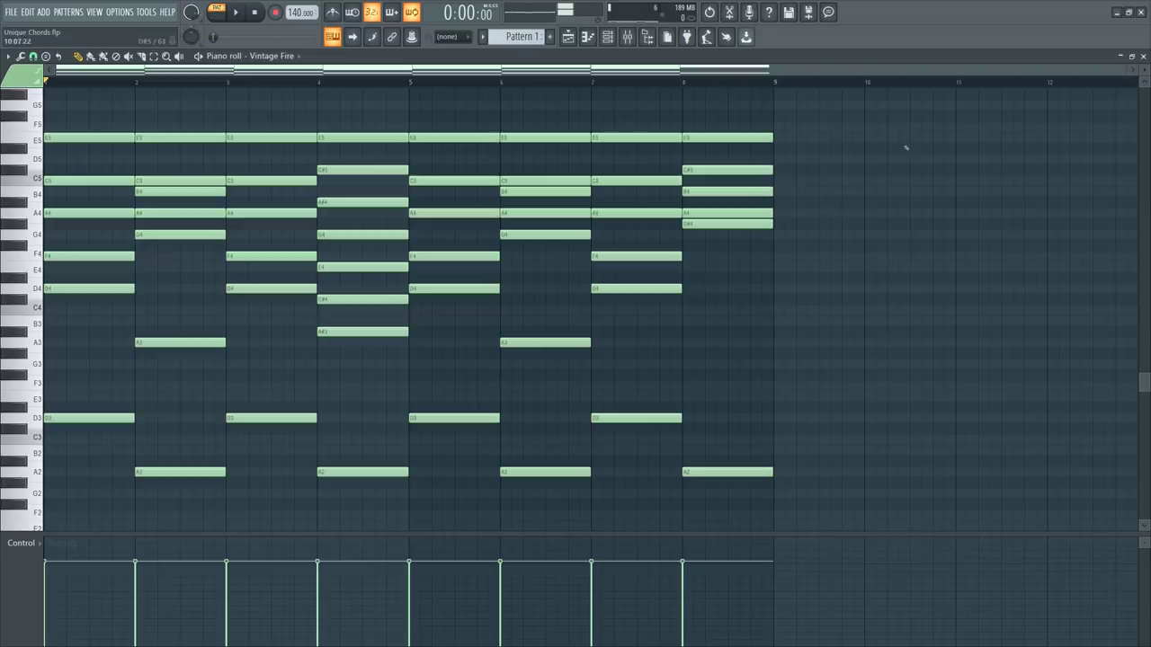
pyautogui.scroll(2, 879, 138)
pyautogui.scroll(-1, 879, 139)
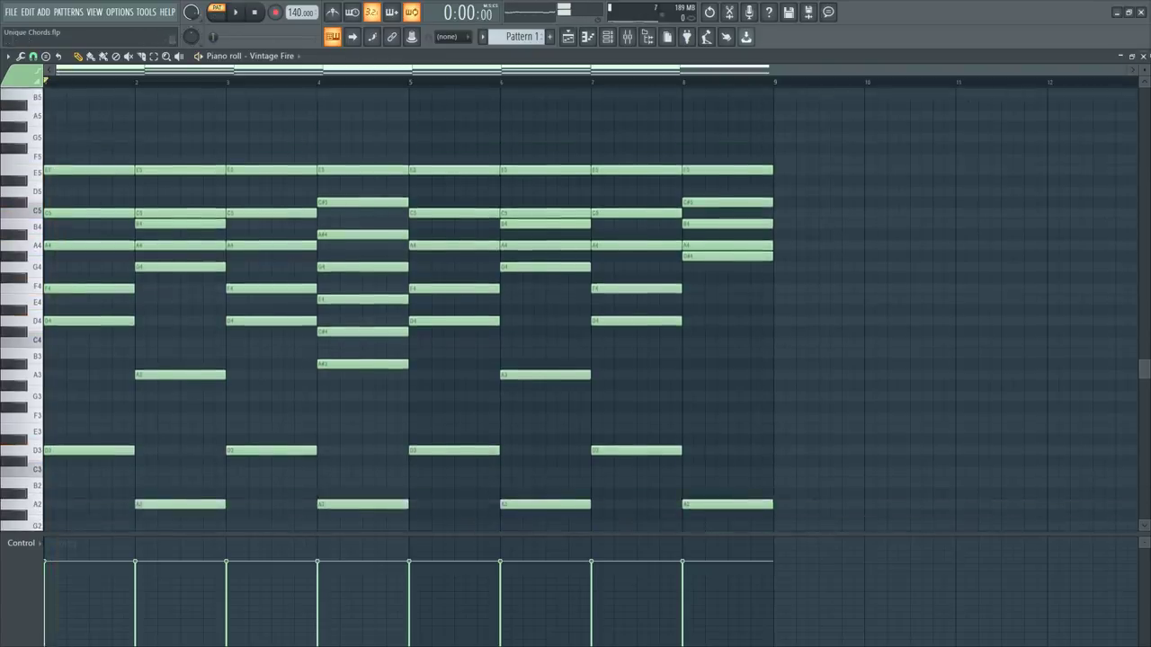
# Step: Play the pattern while auditioning the Vintage Fire presets Bells - Haunted Hills, Bells - Lost carnival and Bells - Purple Cave
pyautogui.press('space')
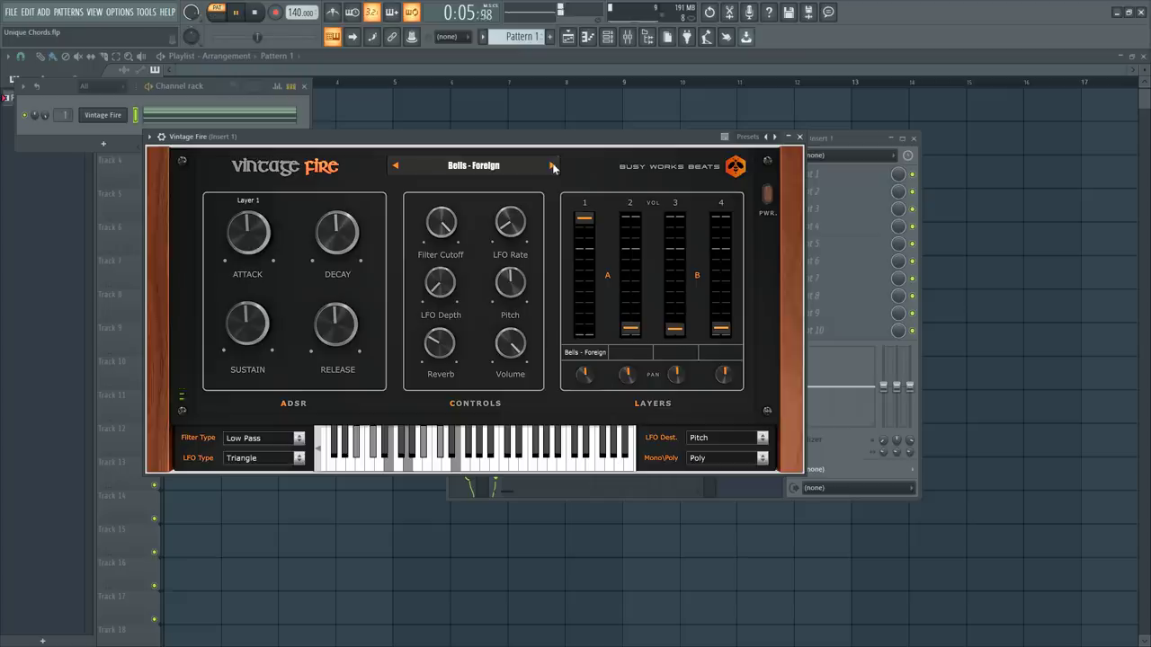
pyautogui.click(401, 167)
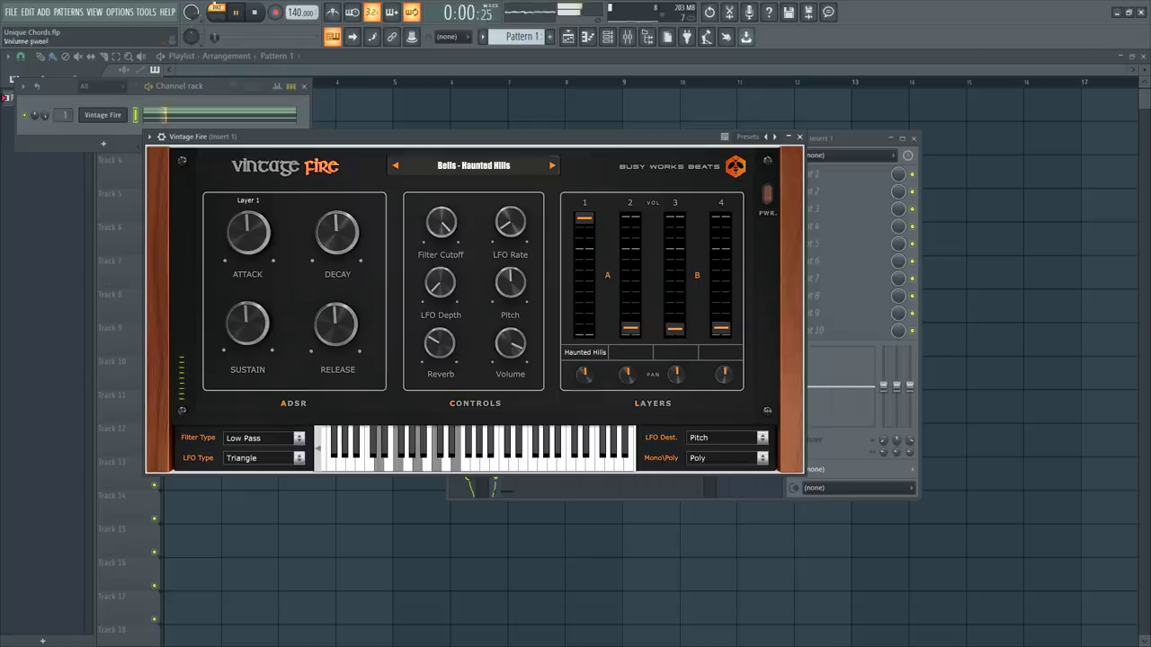
pyautogui.click(552, 168)
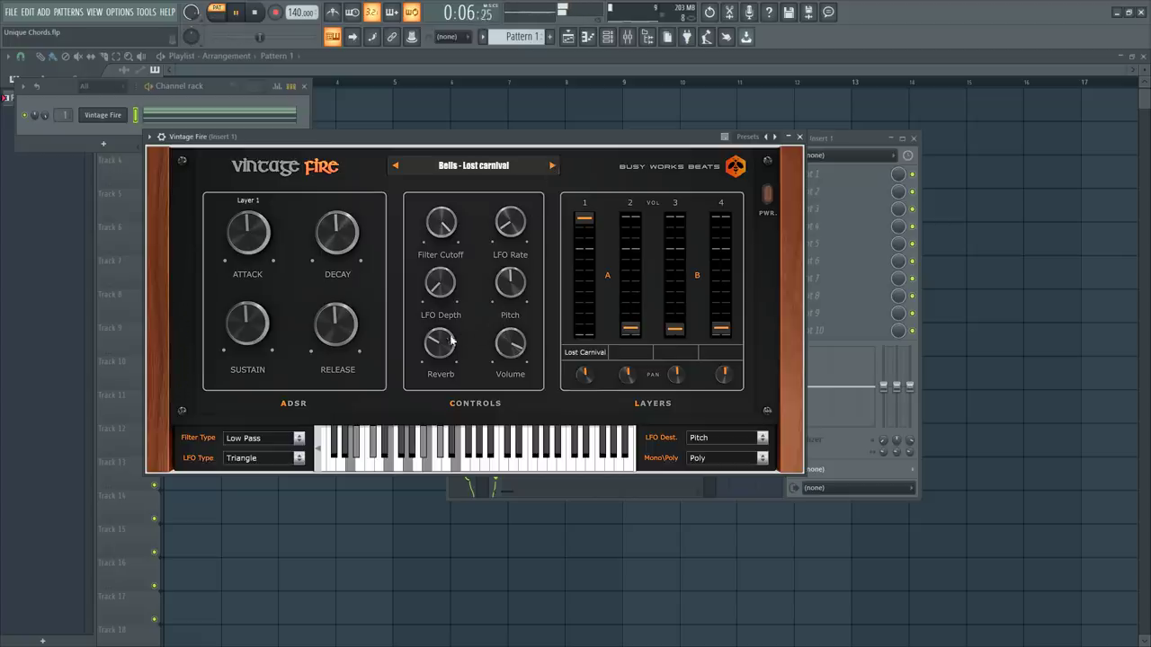
pyautogui.click(501, 169)
pyautogui.click(429, 279)
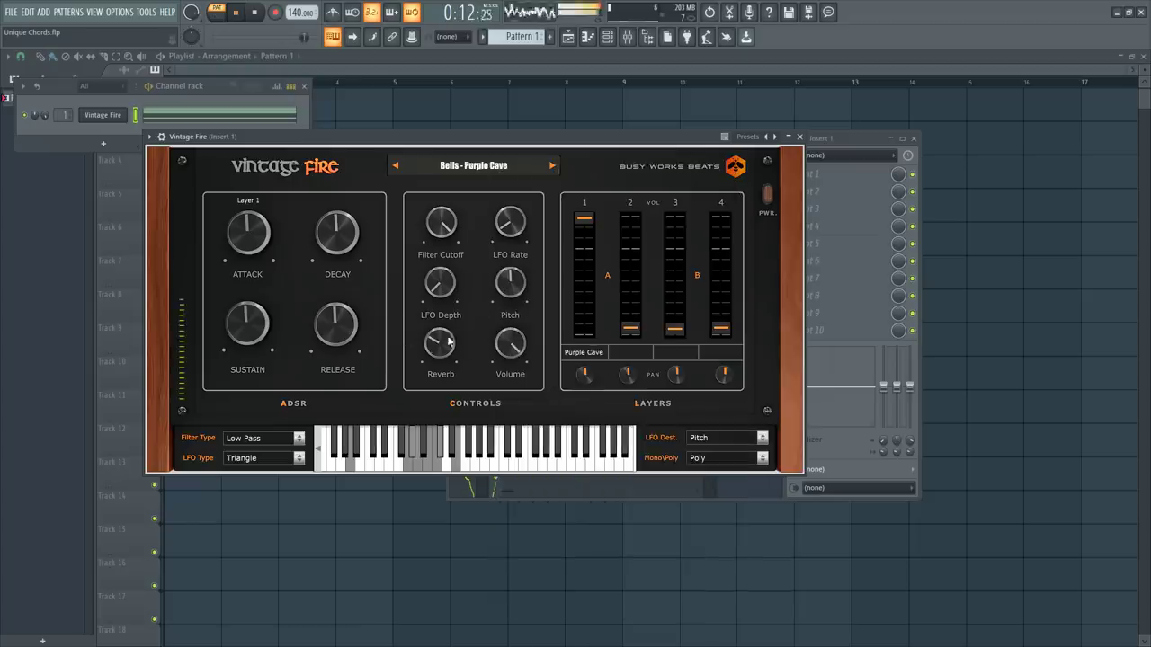
# Step: Set the Vintage Fire channel's volume to about 85% in the channel rack
pyautogui.moveTo(45, 115); pyautogui.dragTo(45, 133)
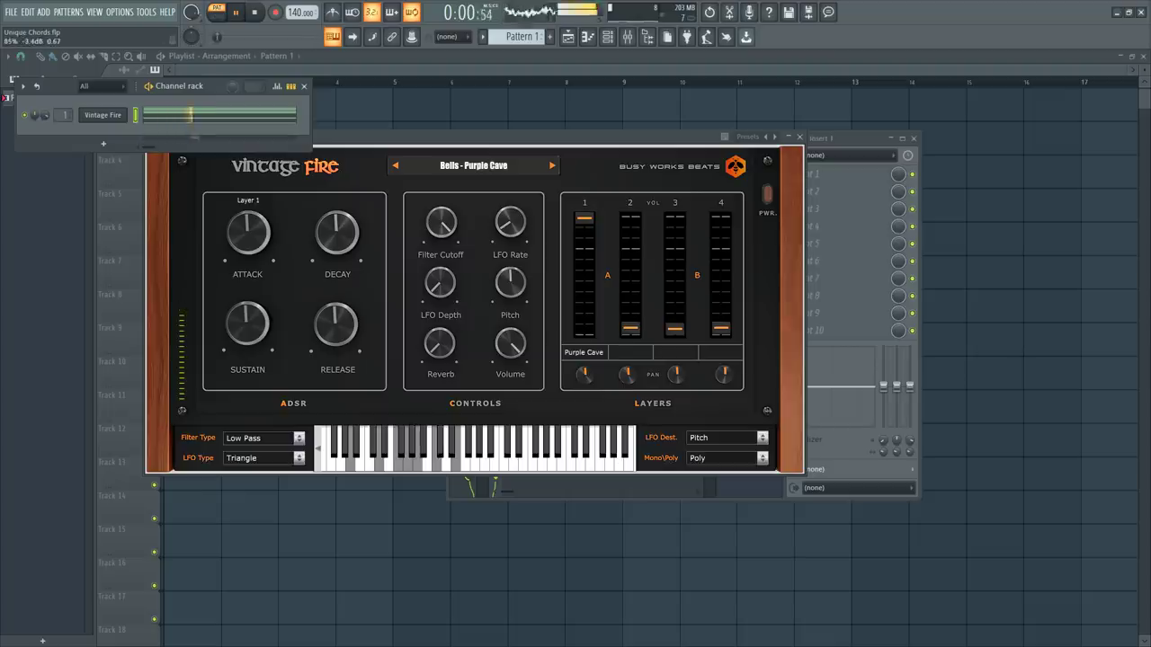
pyautogui.rightClick(37, 117)
pyautogui.click(51, 118)
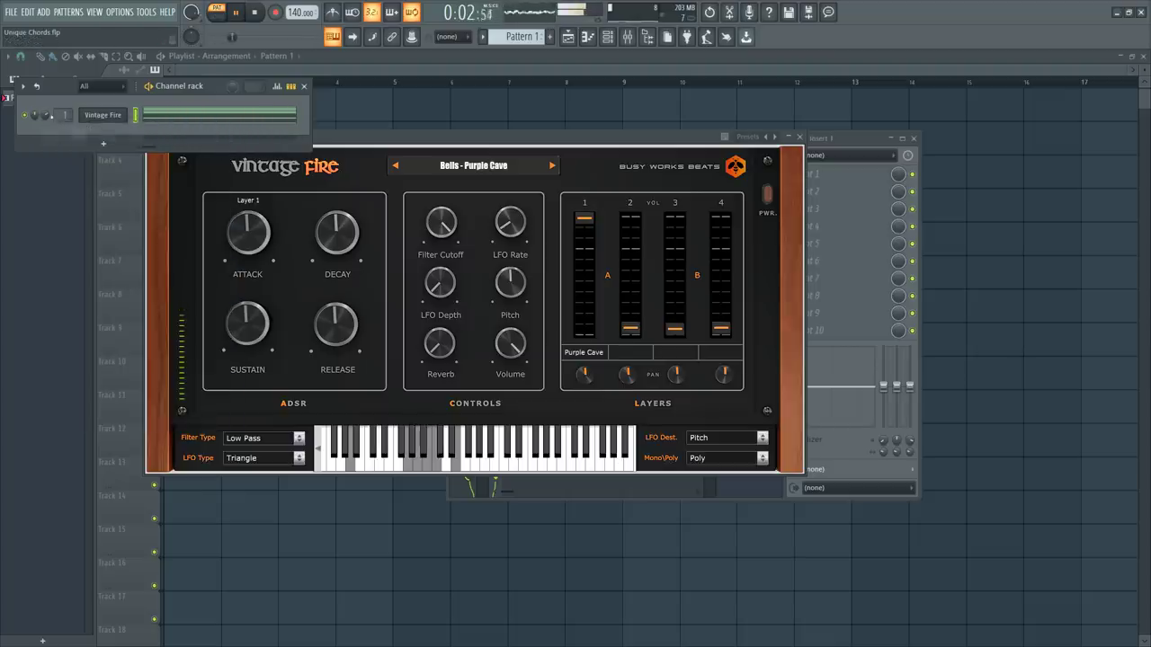
# Step: Audition the Bells - Snake preset and check its LFO destination options
pyautogui.click(553, 167)
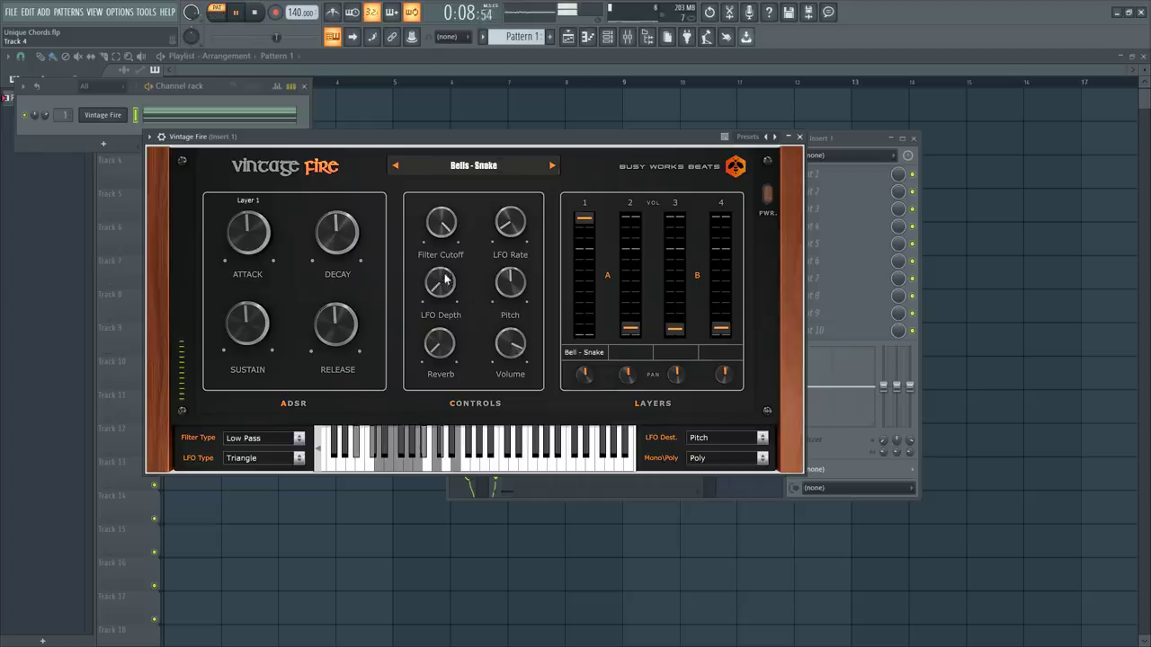
pyautogui.click(762, 438)
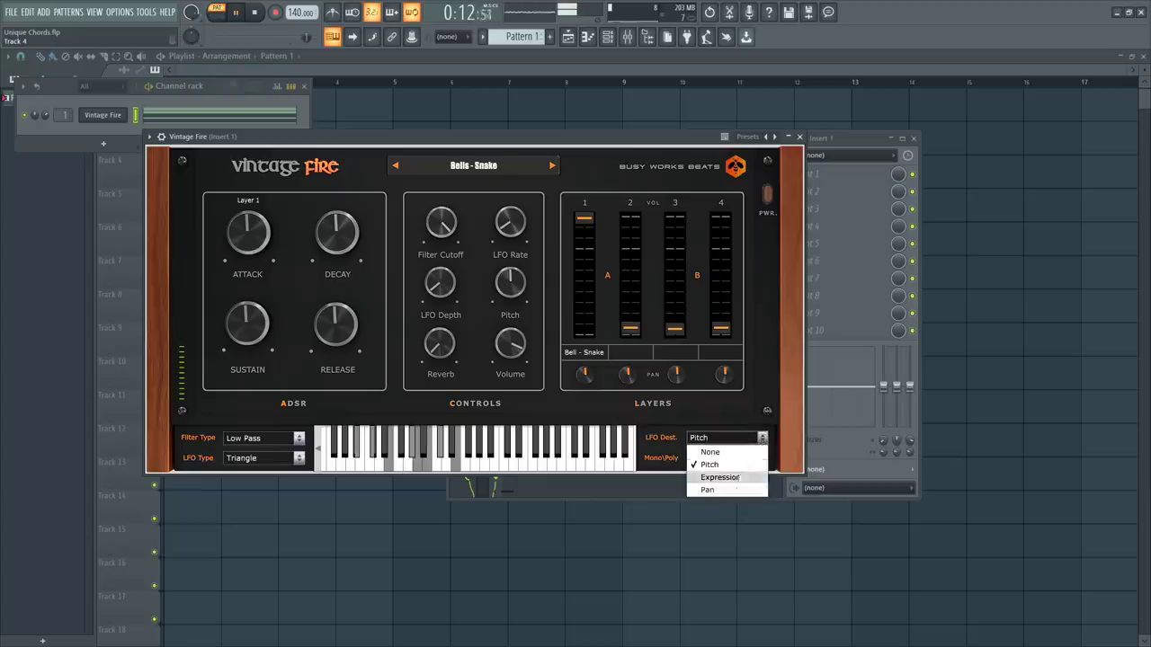
pyautogui.click(782, 432)
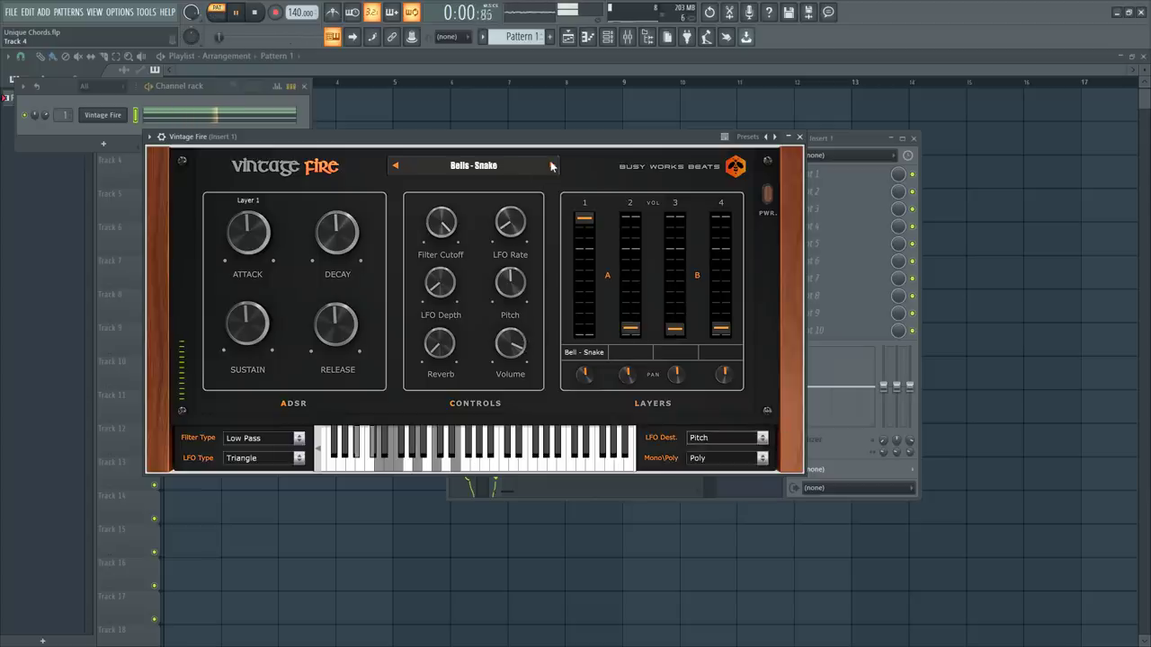
# Step: Load the Bells - Stranger Dings preset, set its LFO destination to Pan and play the pattern with it
pyautogui.click(553, 166)
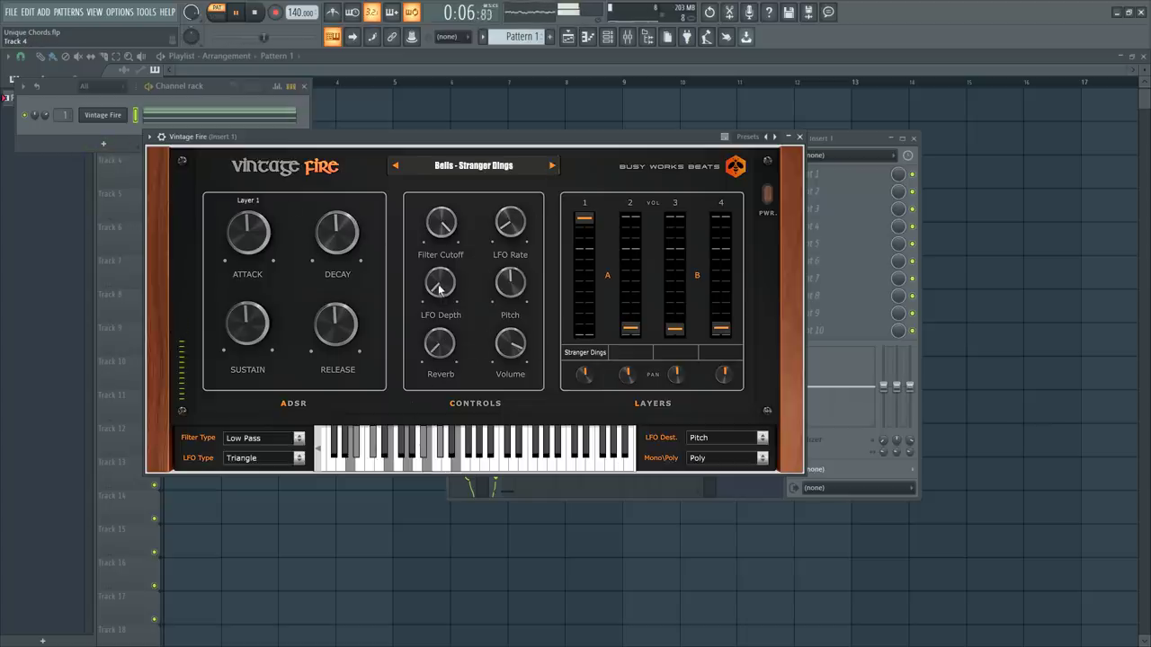
pyautogui.click(726, 437)
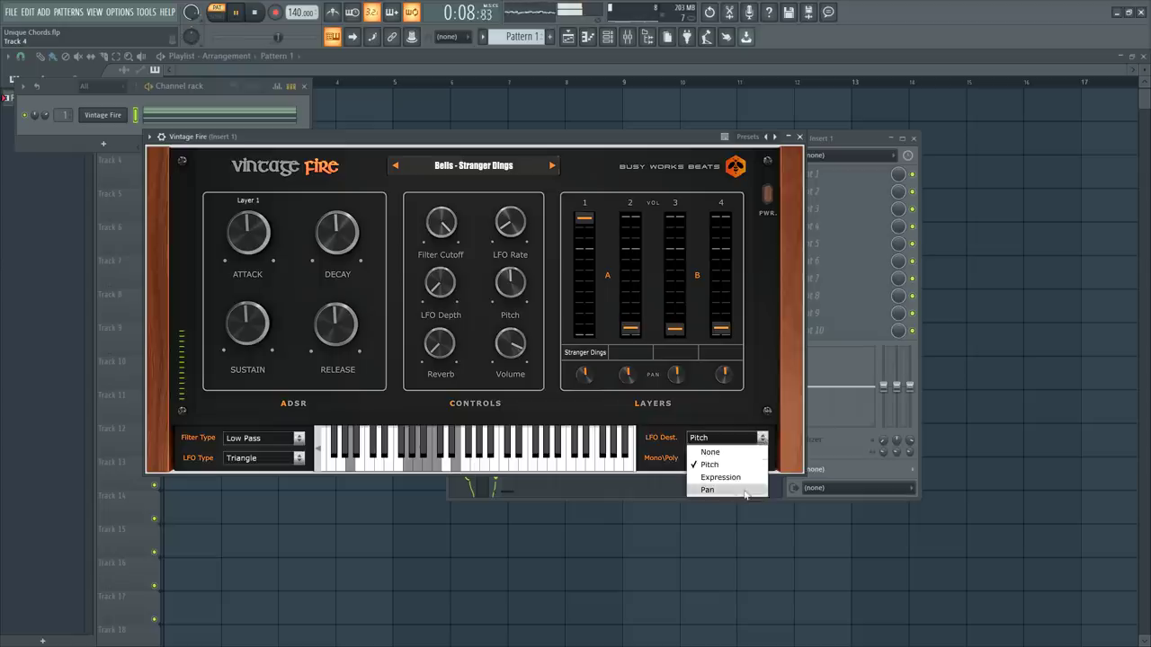
pyautogui.click(708, 490)
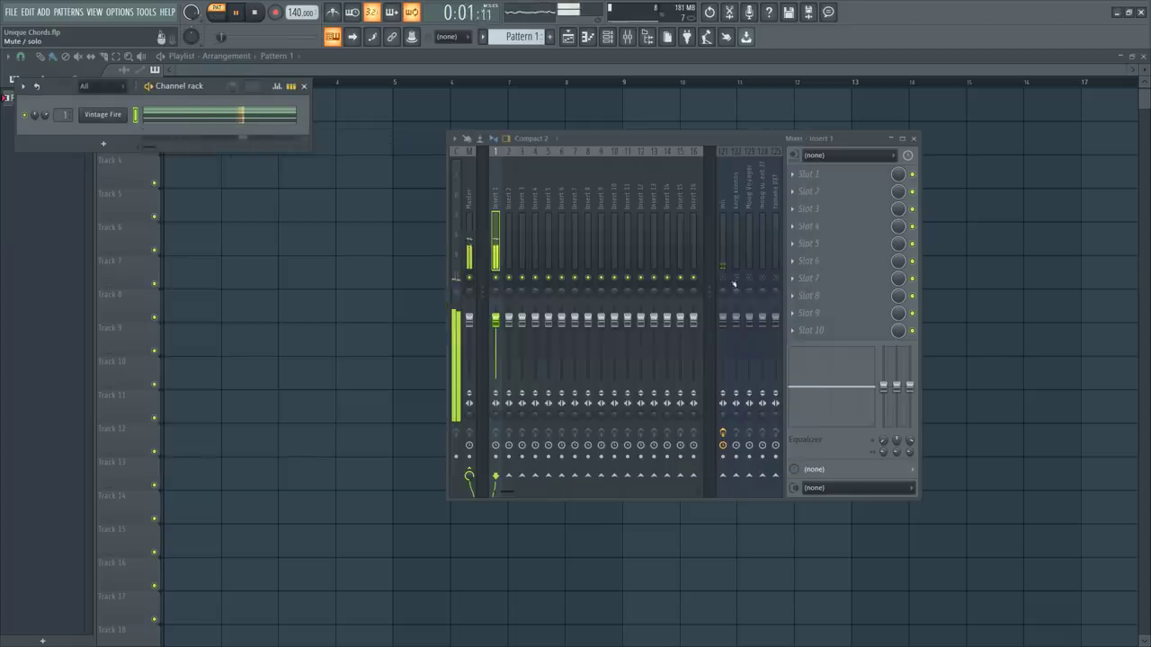
pyautogui.press('space')
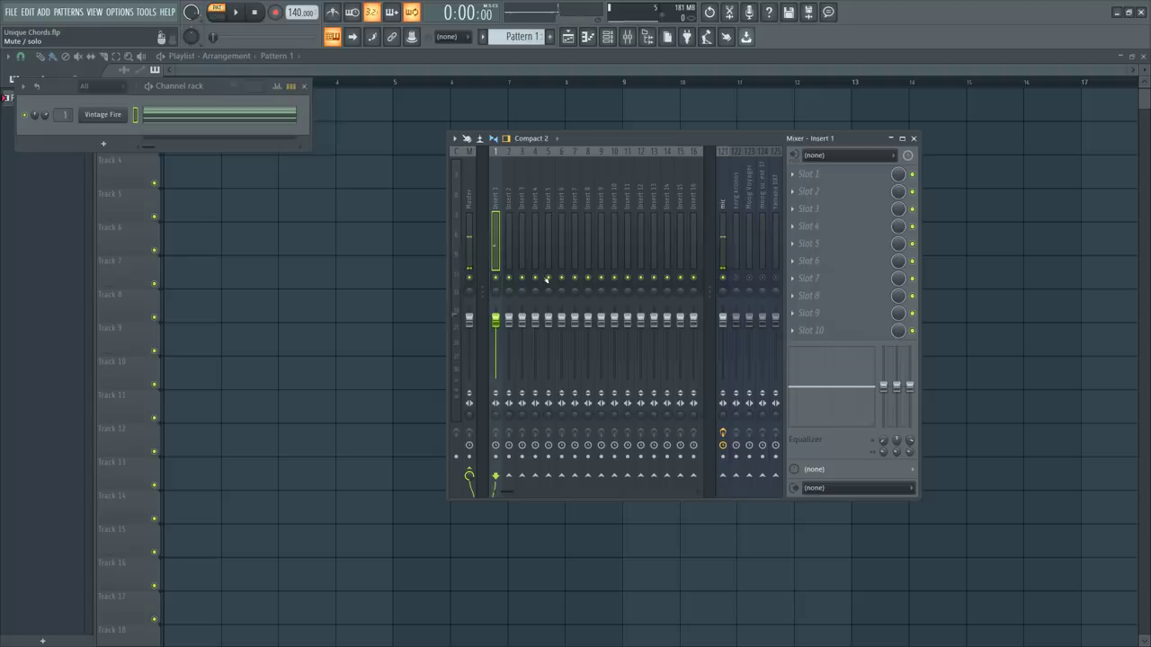
# Step: Reopen the Vintage Fire instrument and look through its full instrument list, keeping Bells - Stranger Dings
pyautogui.click(106, 115)
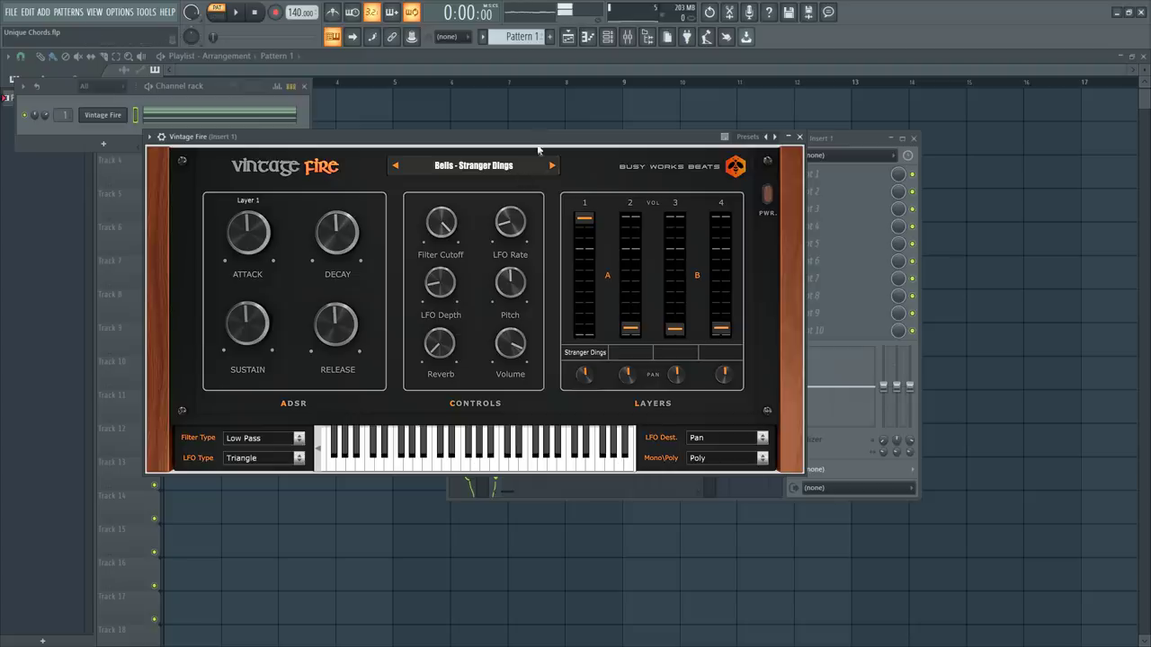
pyautogui.click(518, 169)
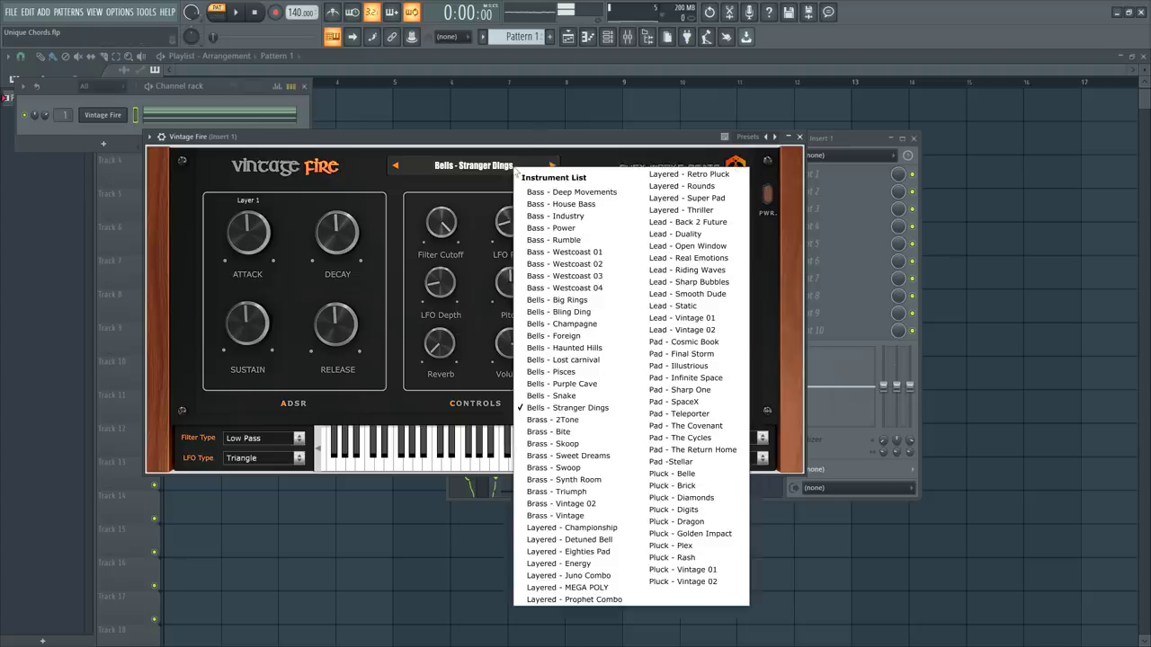
pyautogui.click(479, 139)
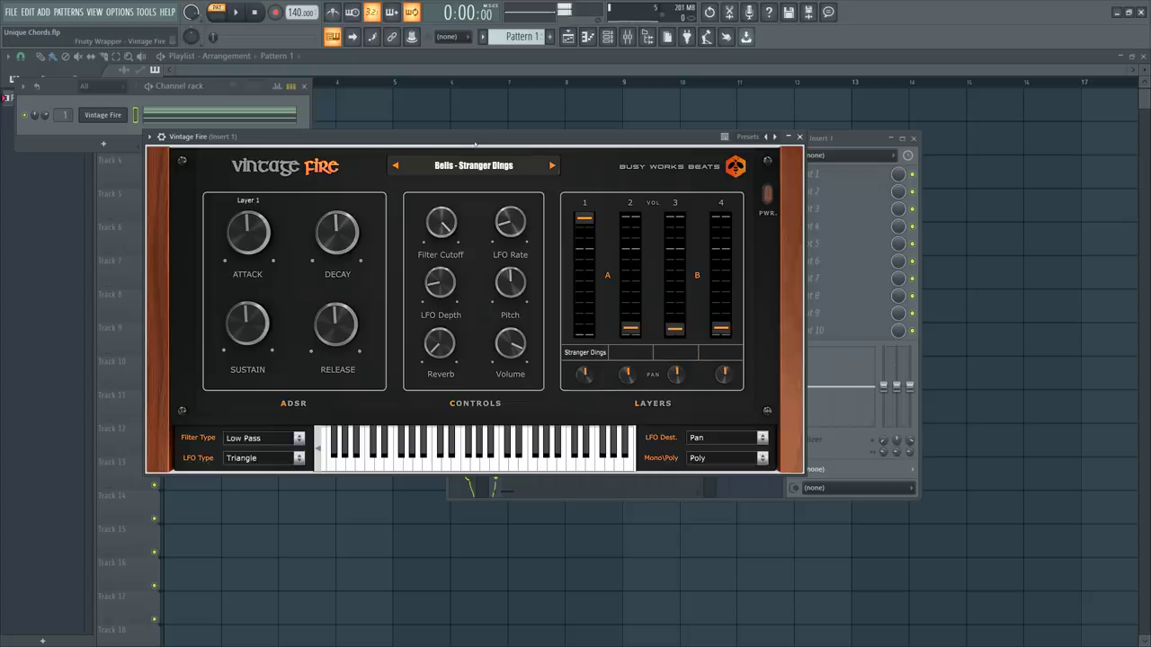
pyautogui.click(800, 137)
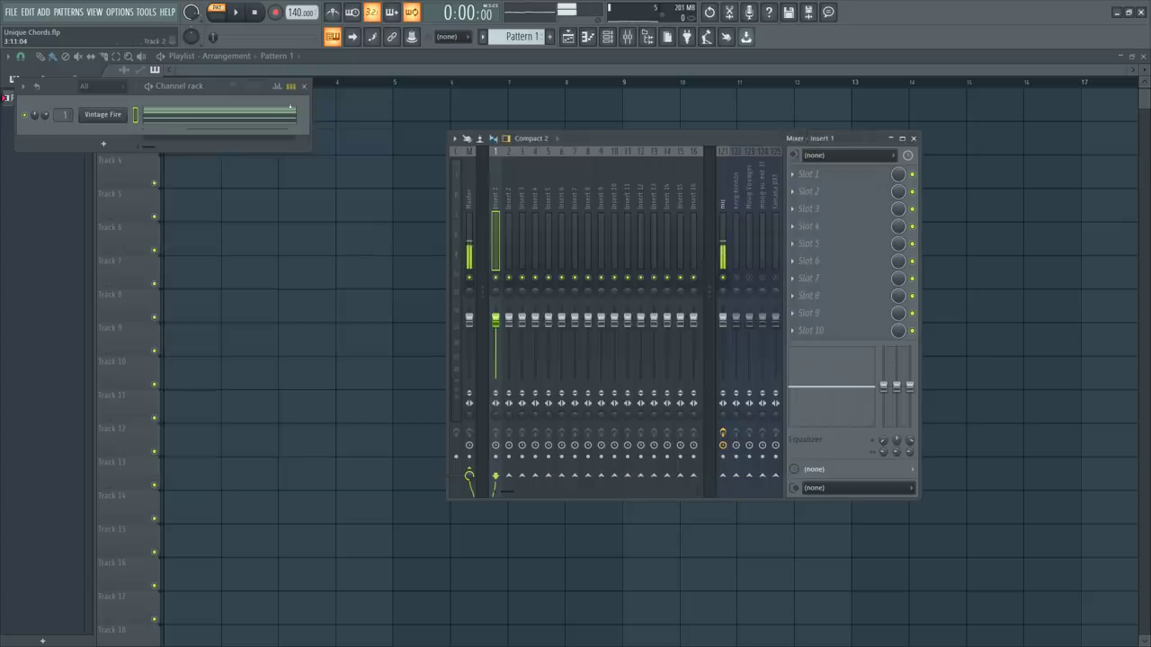
# Step: Play the pattern with the panning LFO and check the stereo levels on the mixer
pyautogui.press('space')
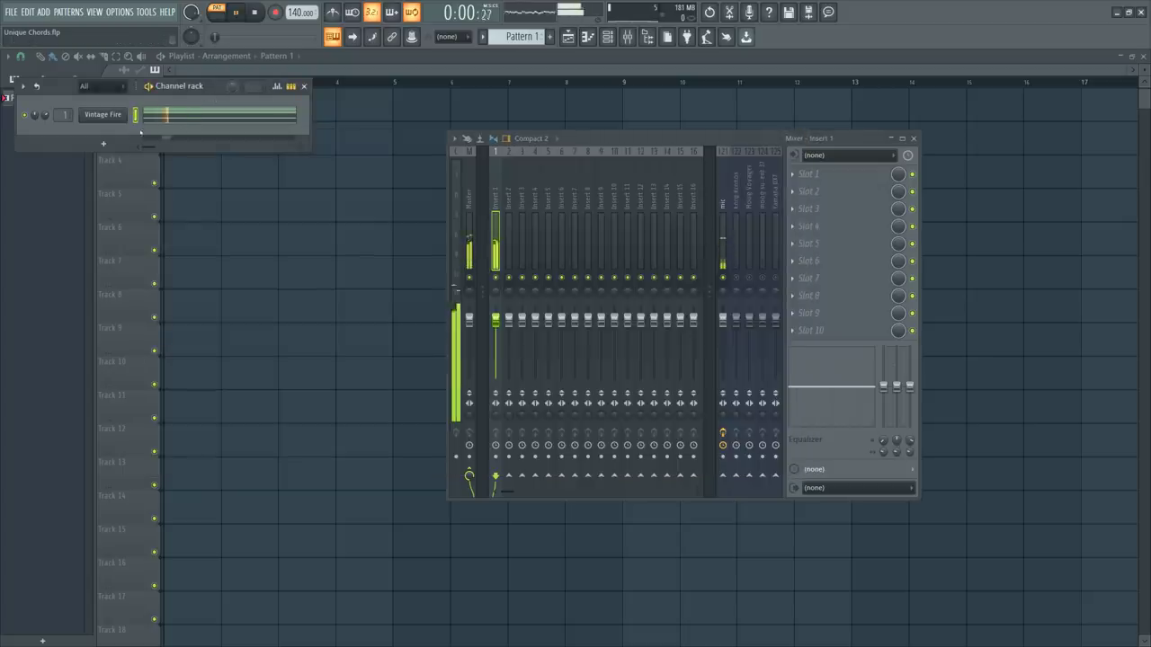
pyautogui.press('space')
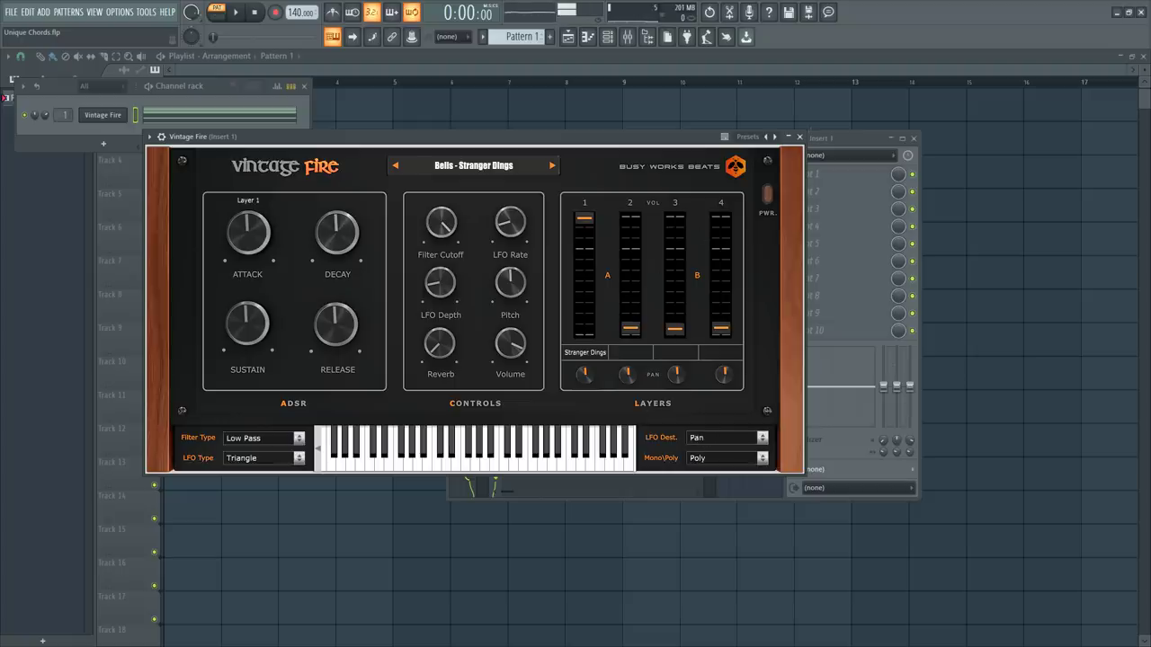
pyautogui.click(799, 136)
pyautogui.press('space')
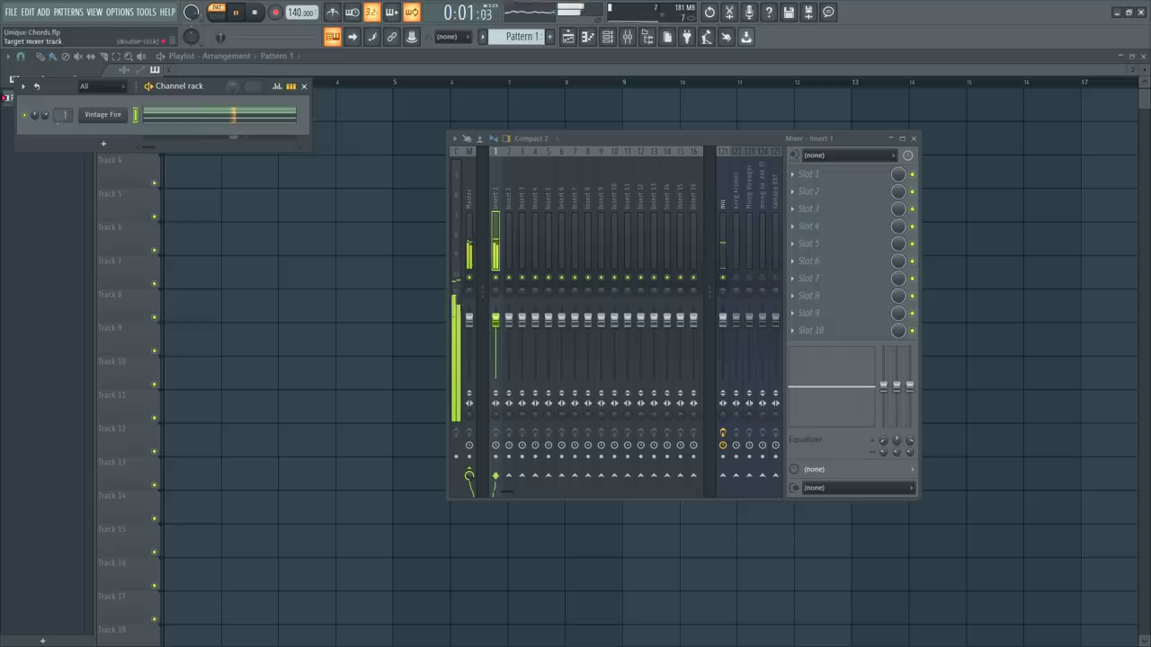
pyautogui.click(46, 117)
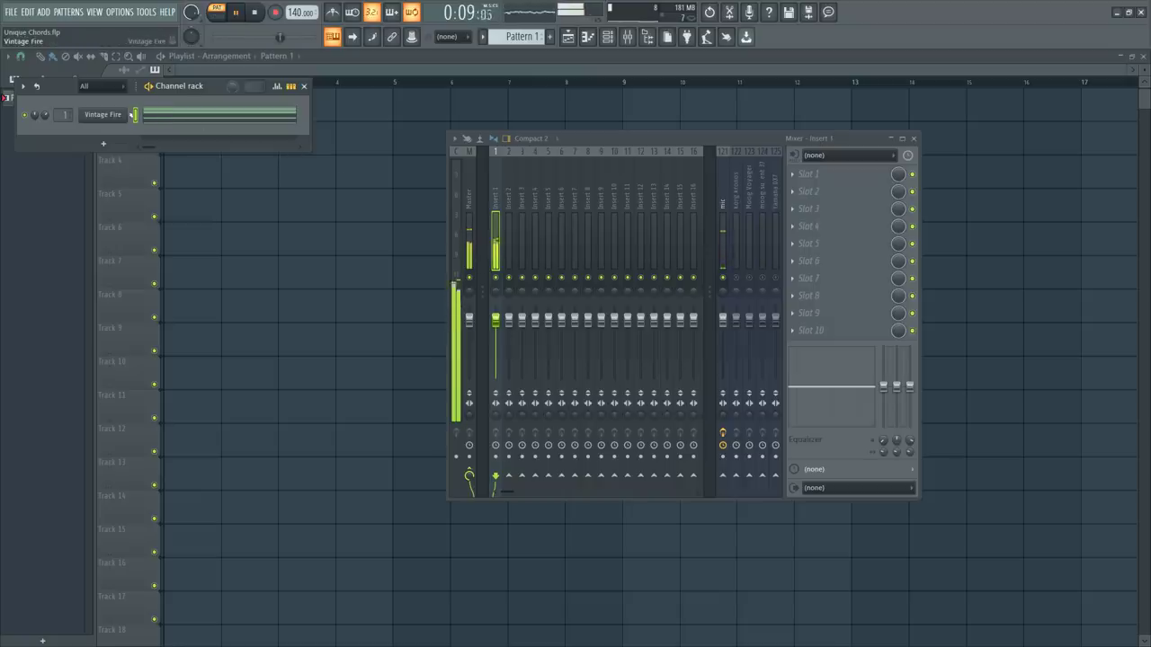
pyautogui.press('space')
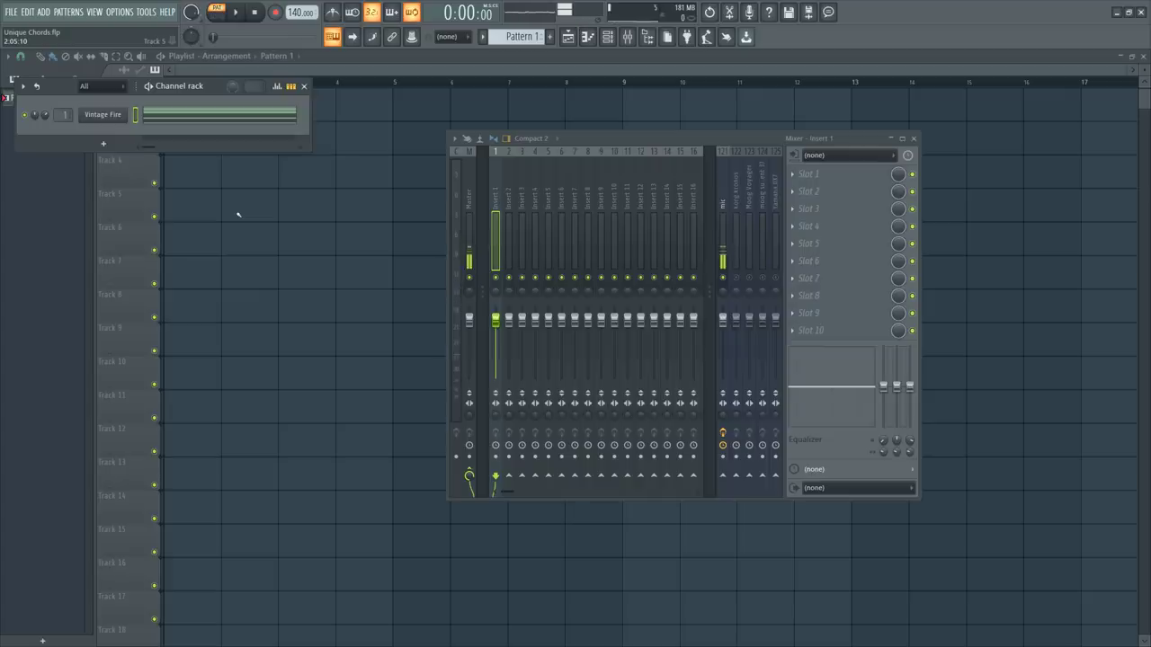
# Step: Place Pattern 1 at bar 1 of Track 1 in the playlist and play it in song mode
pyautogui.click(238, 214)
pyautogui.moveTo(185, 144); pyautogui.dragTo(191, 88)
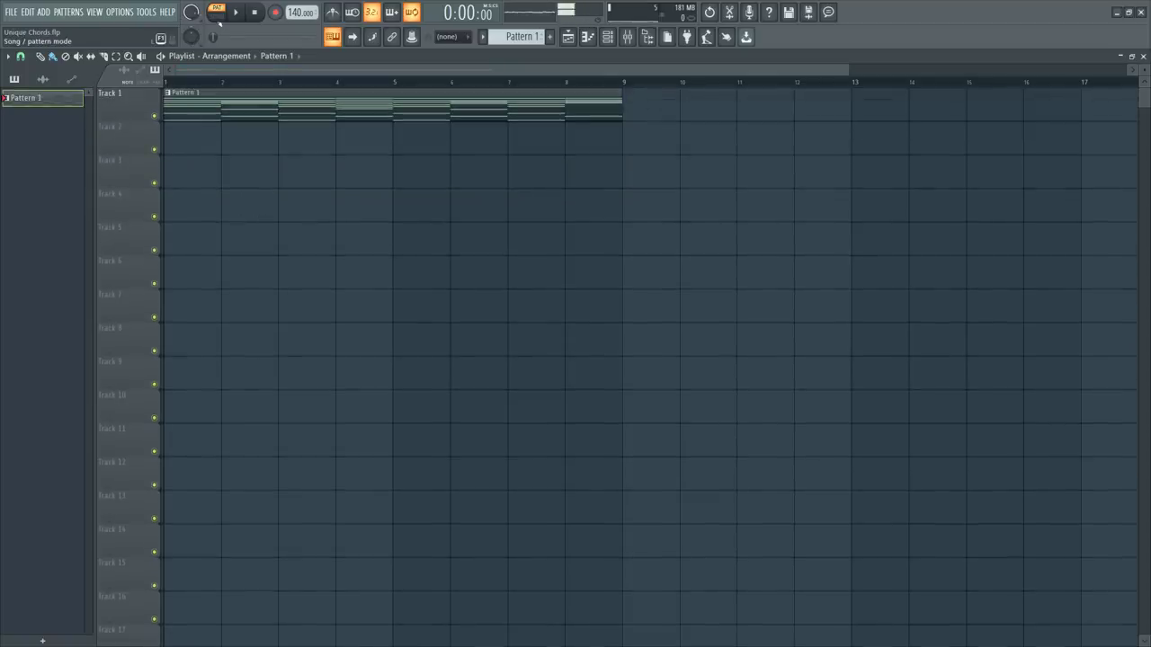
pyautogui.click(217, 14)
pyautogui.press('space')
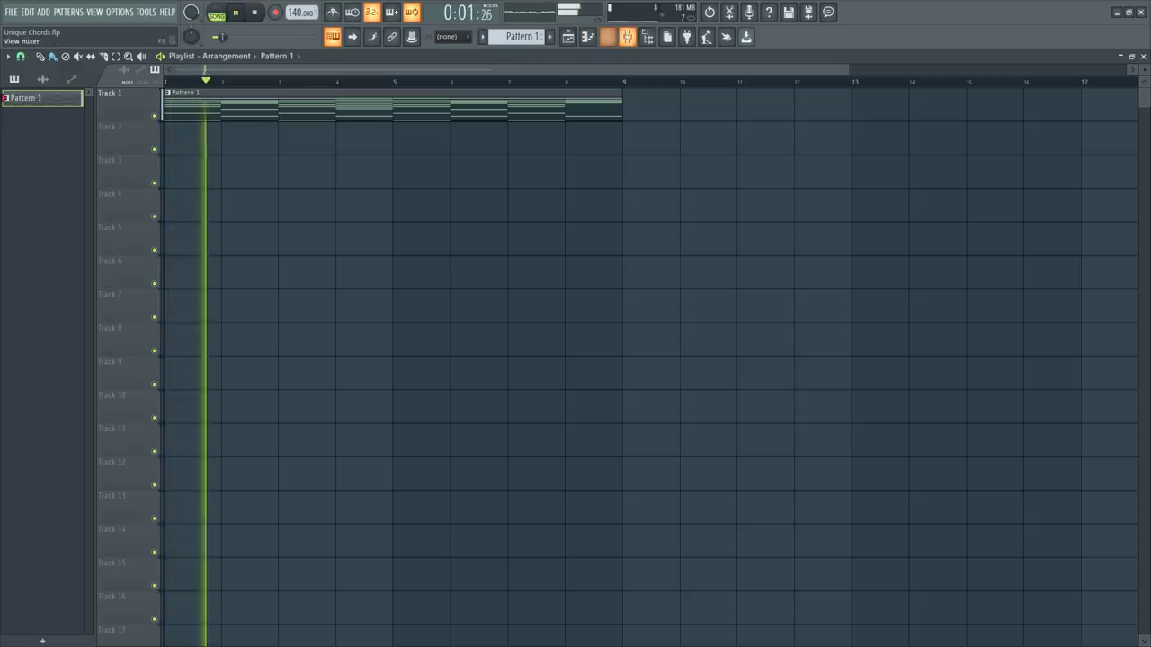
# Step: Load the Glitch2 effect into slot 1 of mixer Insert 1
pyautogui.click(627, 37)
pyautogui.press('space')
pyautogui.click(808, 174)
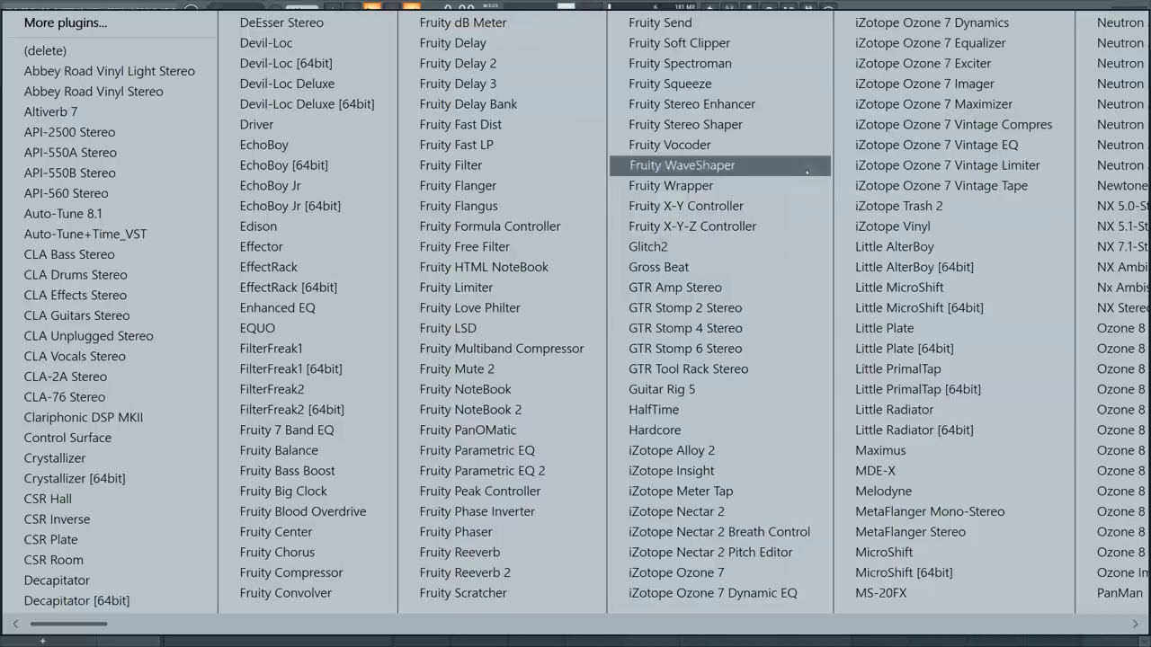
pyautogui.click(694, 249)
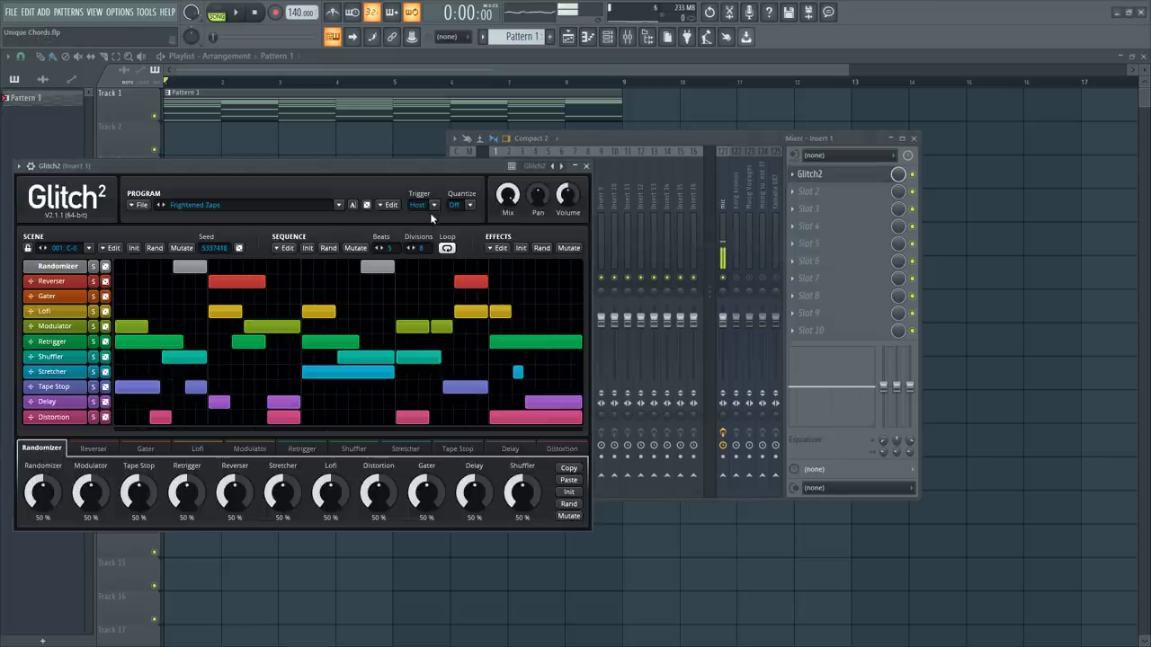
# Step: Initialize the Glitch2 program and set its sequence length to 8 beats
pyautogui.click(390, 205)
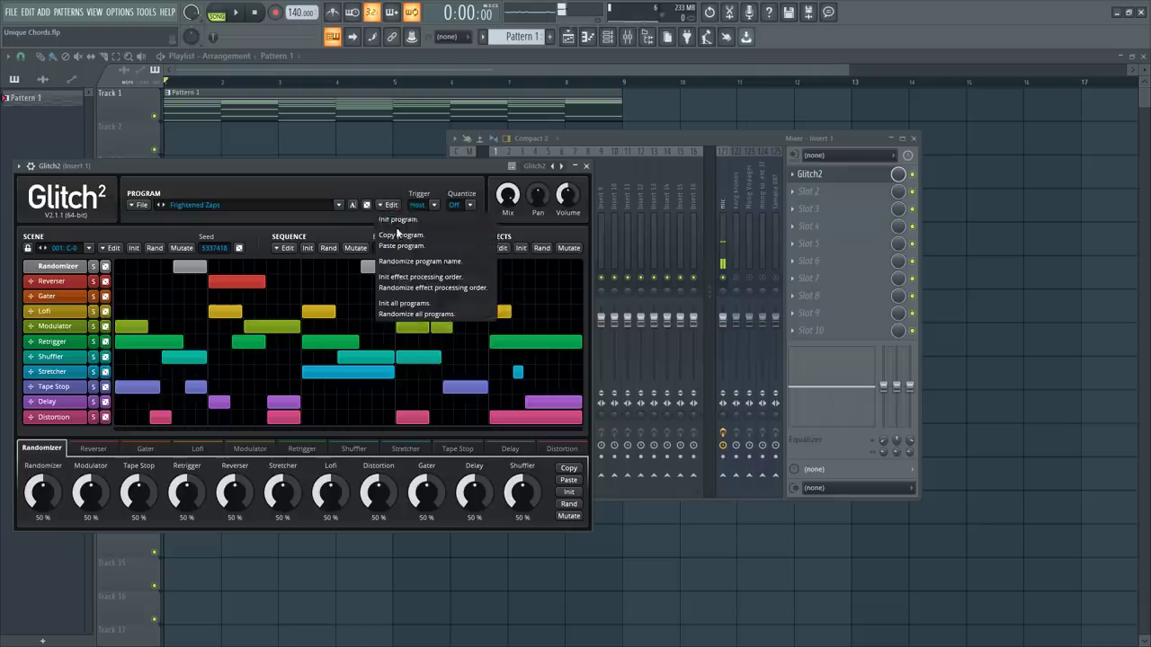
pyautogui.click(397, 220)
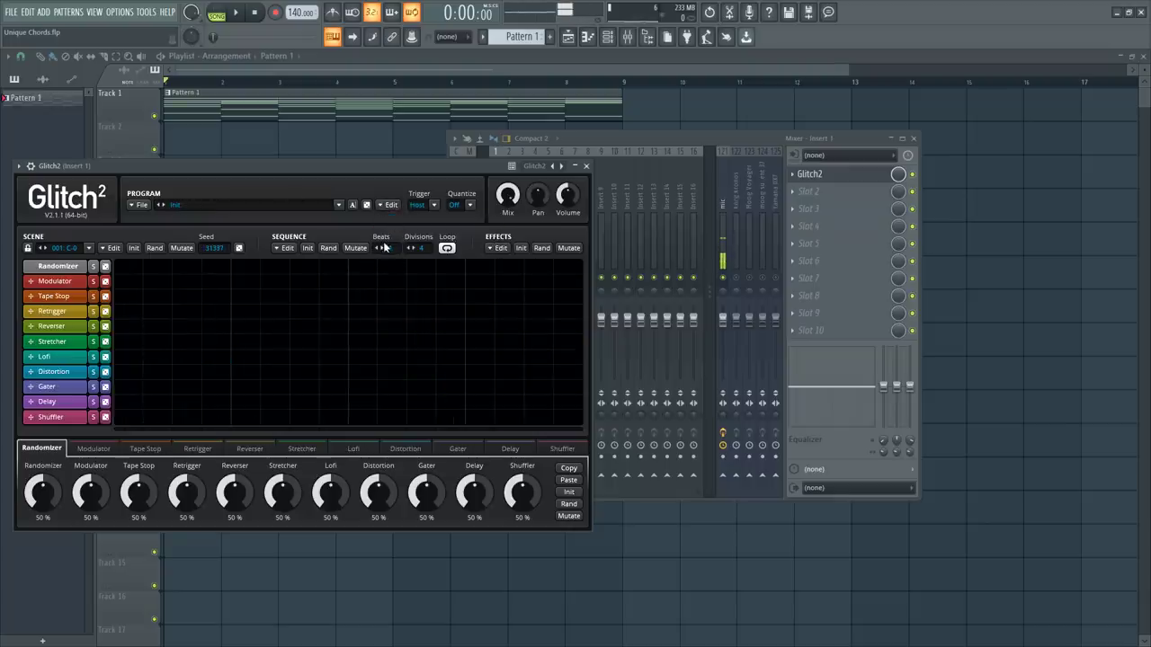
pyautogui.moveTo(387, 248); pyautogui.dragTo(386, 225)
# Step: Add a one-beat Retrigger block on beat 4 and a one-beat Tape Stop block on beat 7 of the Glitch2 sequence
pyautogui.press('space')
pyautogui.click(300, 310)
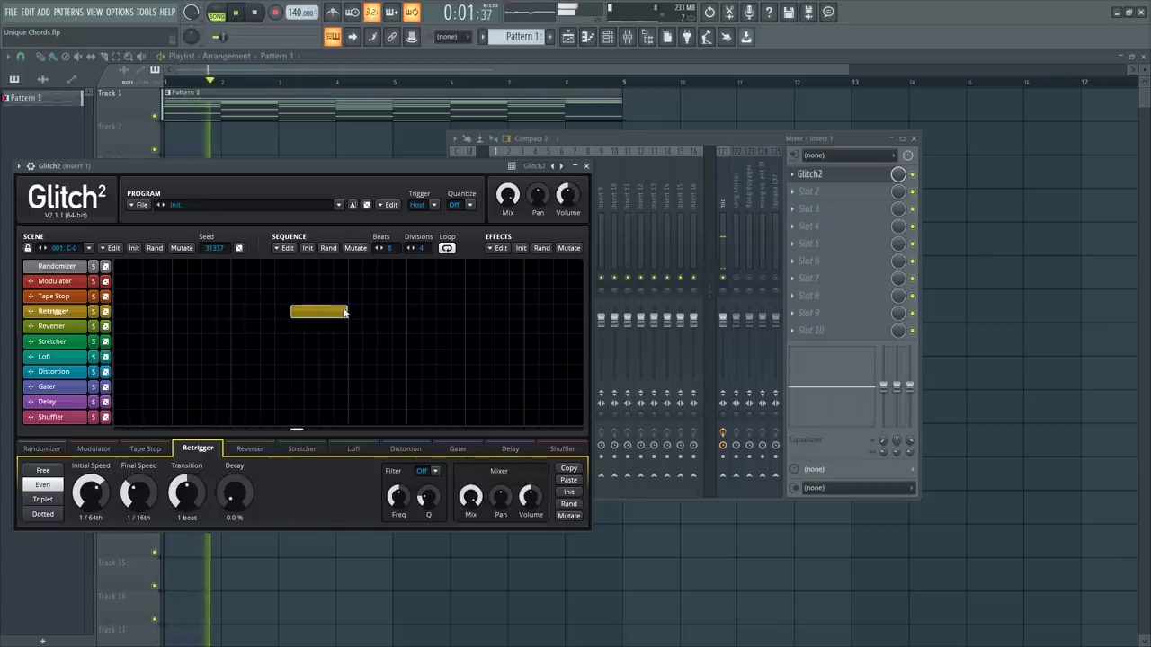
pyautogui.moveTo(465, 297); pyautogui.dragTo(520, 298)
pyautogui.press('space')
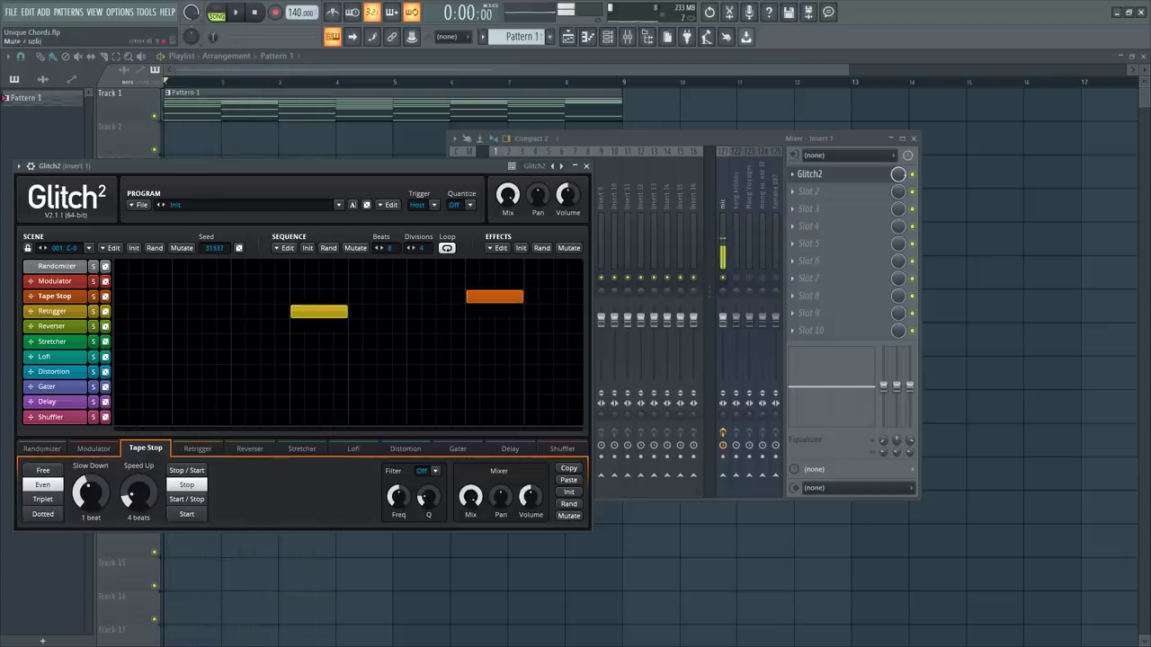
# Step: Lower the Glitch2 slot's mix level on Insert 1 to about 62% and play the song with the effect
pyautogui.moveTo(898, 175); pyautogui.dragTo(898, 189)
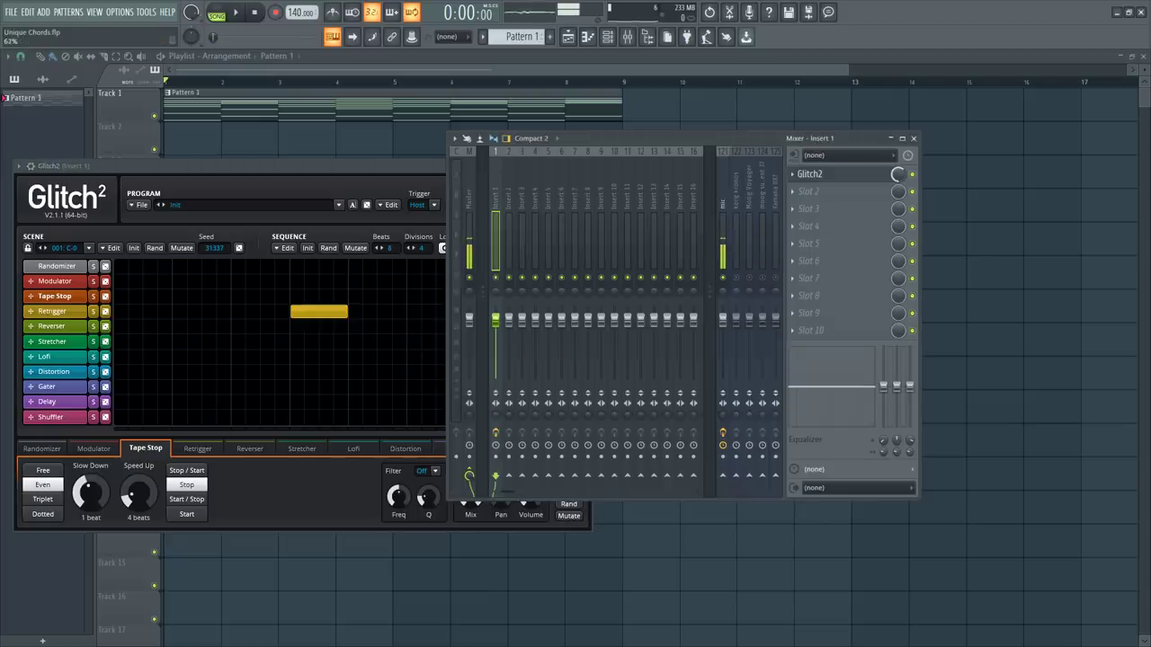
pyautogui.press('space')
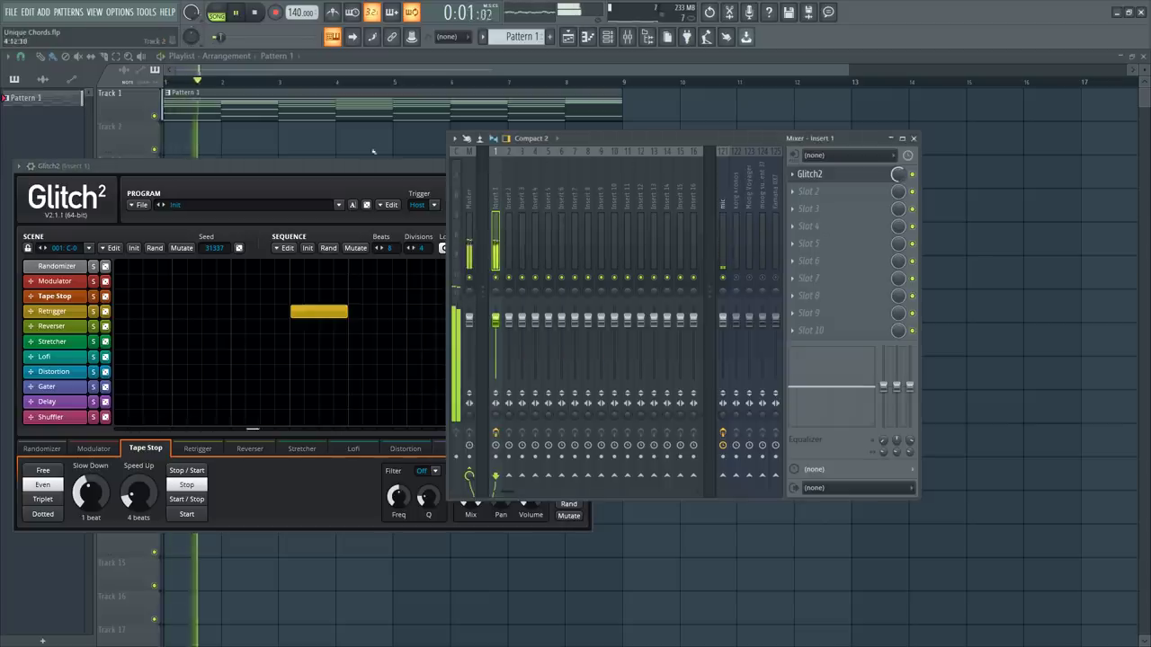
pyautogui.click(367, 165)
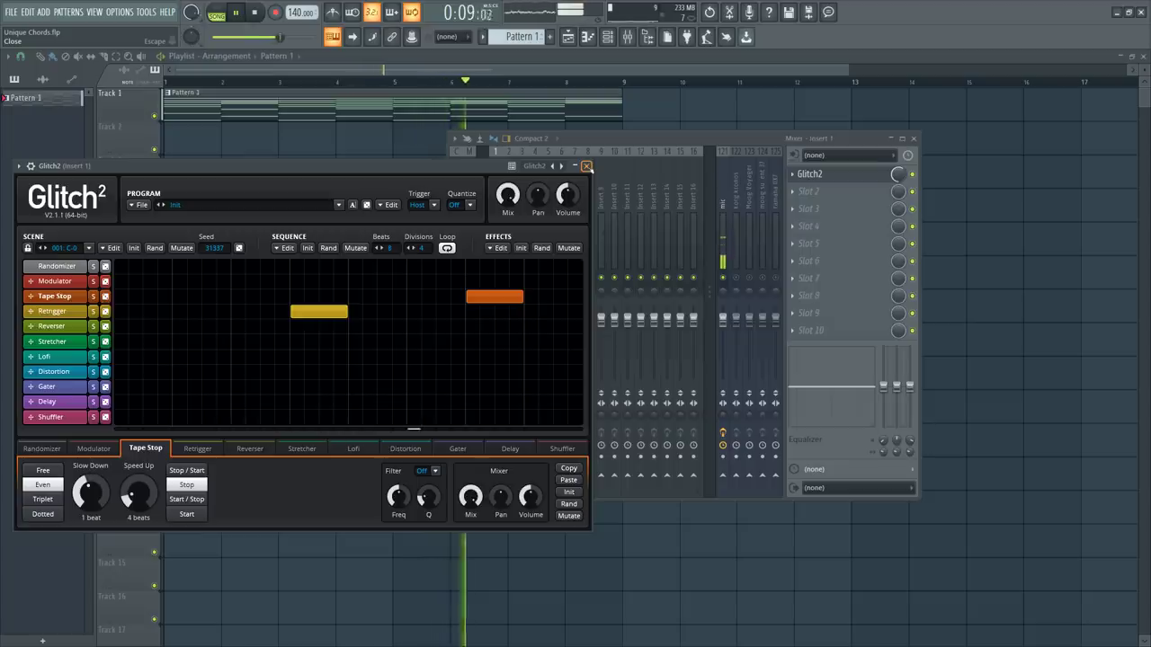
# Step: Duplicate the row of E5 notes onto D5 in the Vintage Fire piano roll and shorten the copies to about two steps each
pyautogui.click(586, 167)
pyautogui.click(608, 37)
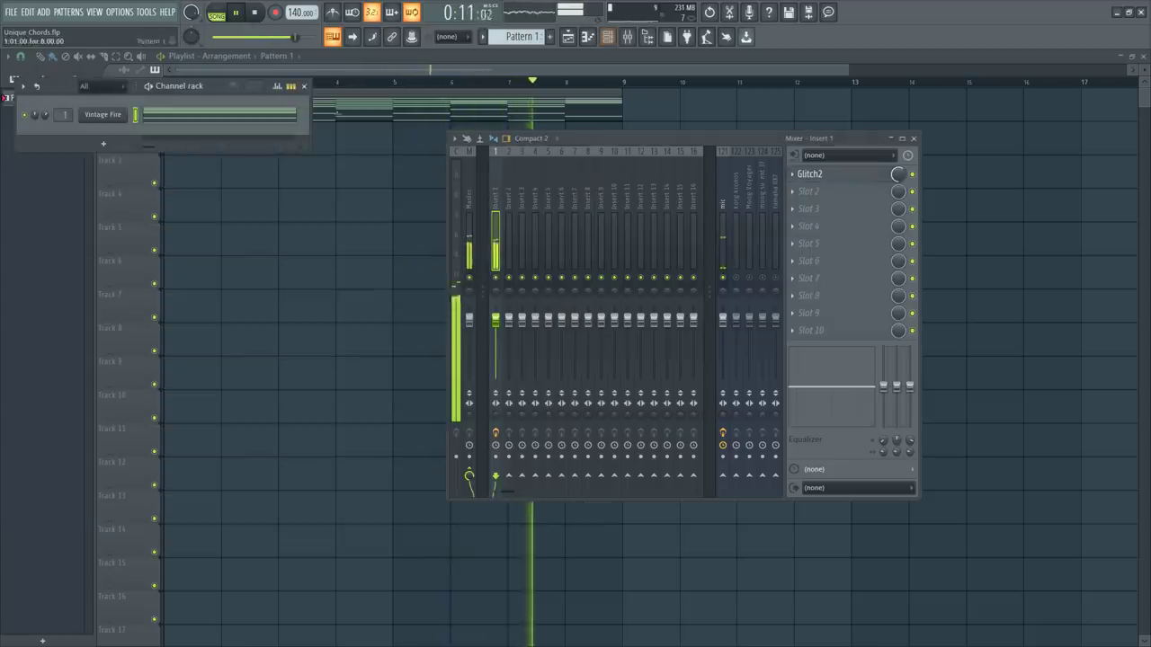
pyautogui.click(221, 120)
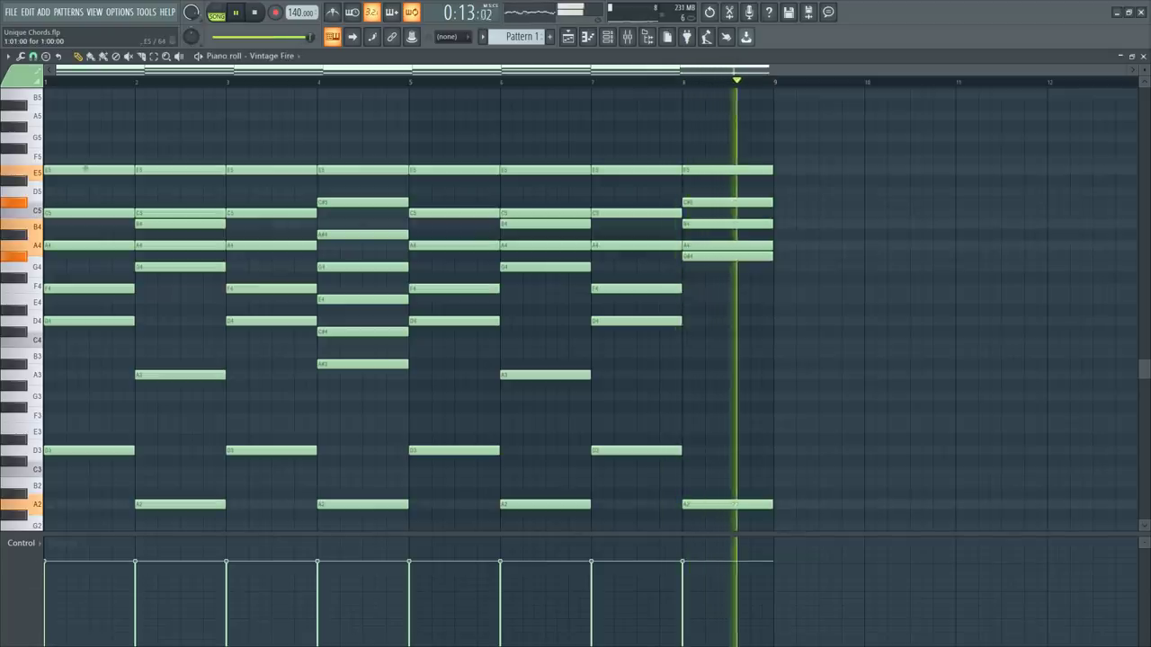
pyautogui.keyDown('ctrl'); pyautogui.click(41, 178); pyautogui.keyUp('ctrl')
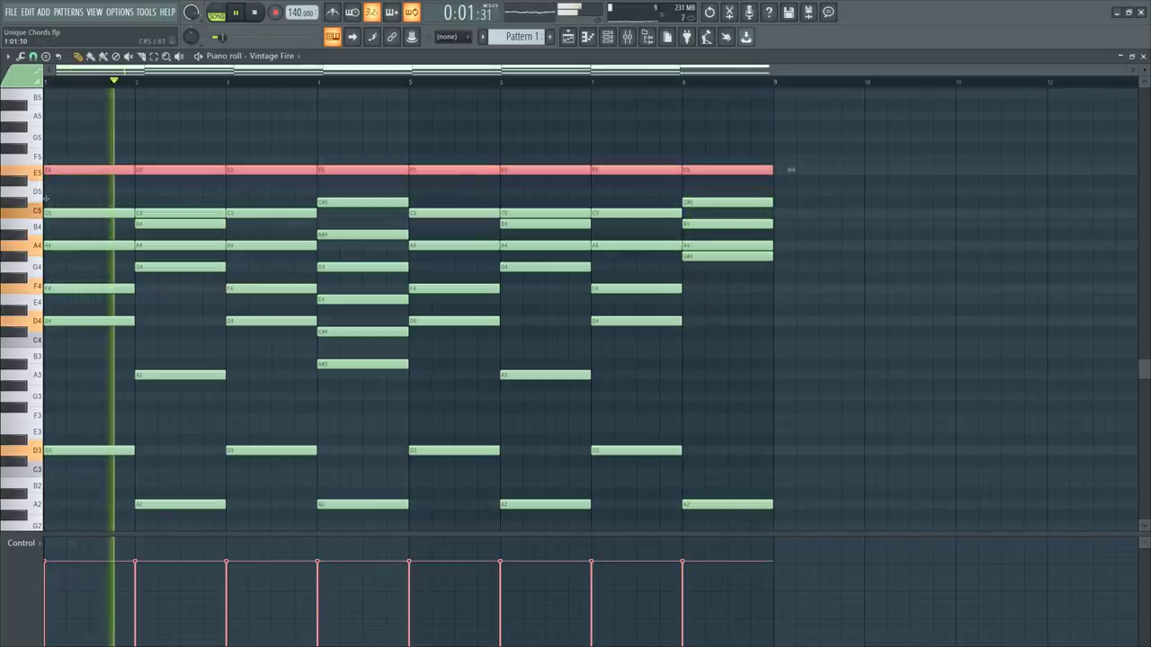
pyautogui.press('space')
pyautogui.keyDown('shift'); pyautogui.moveTo(47, 172); pyautogui.dragTo(46, 197); pyautogui.keyUp('shift')
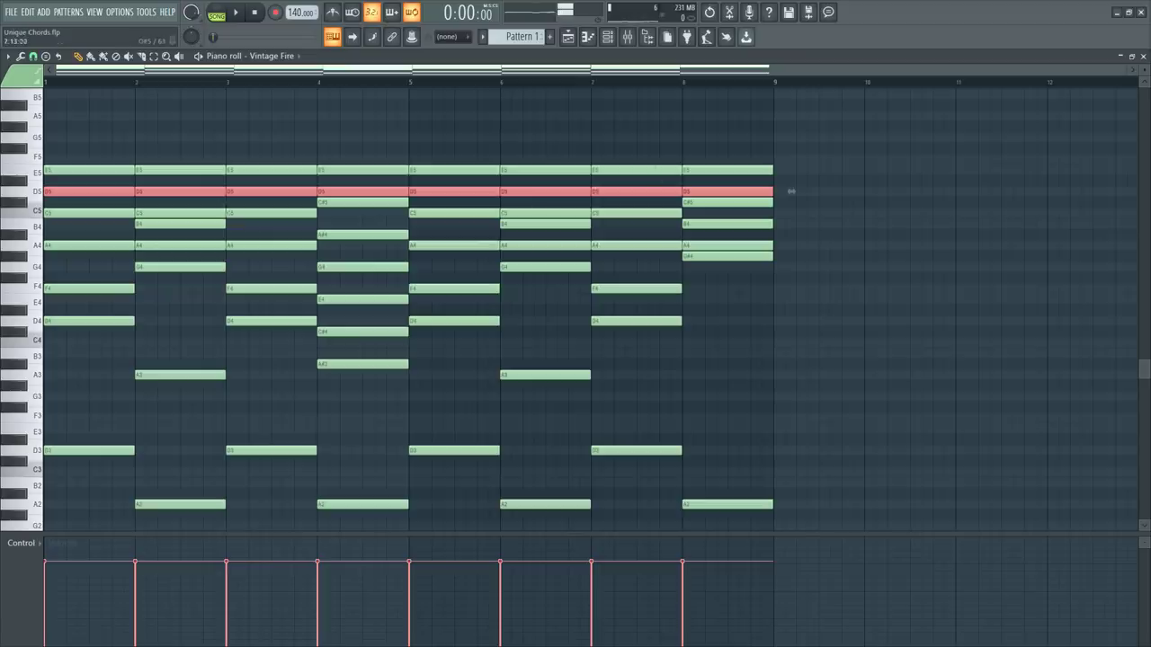
pyautogui.moveTo(791, 192); pyautogui.dragTo(710, 191)
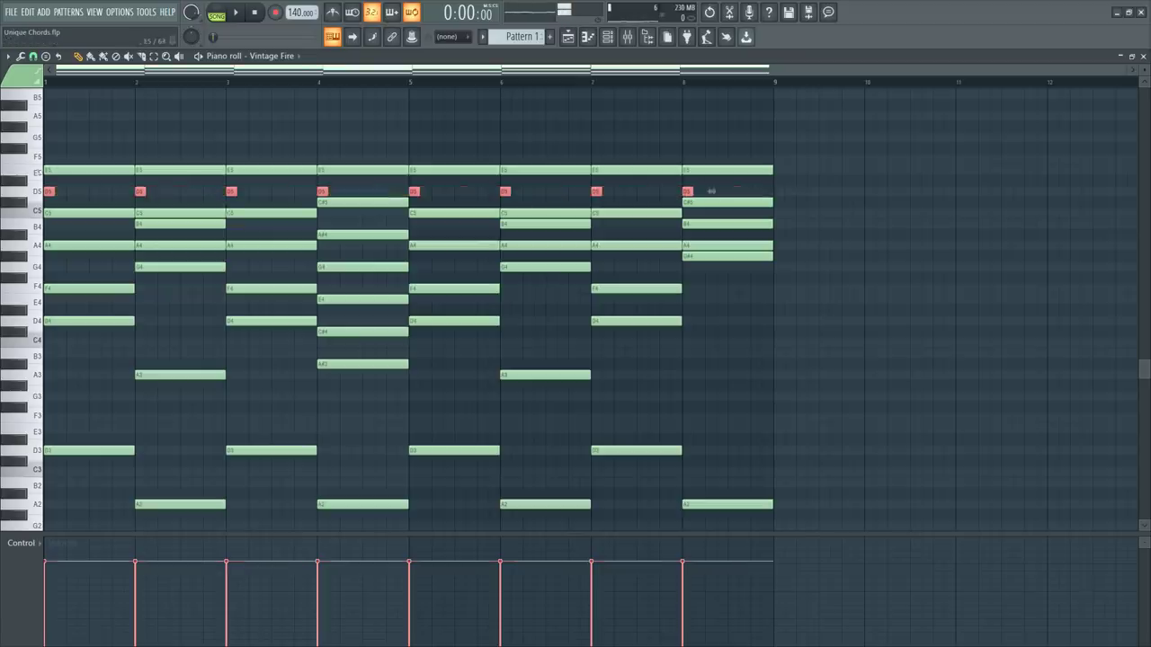
# Step: Shift all the E5 notes about one step later so they follow the starts of the D5 grace notes, and play the song
pyautogui.keyDown('ctrl'); pyautogui.click(38, 172); pyautogui.keyUp('ctrl')
pyautogui.moveTo(792, 169); pyautogui.dragTo(797, 169)
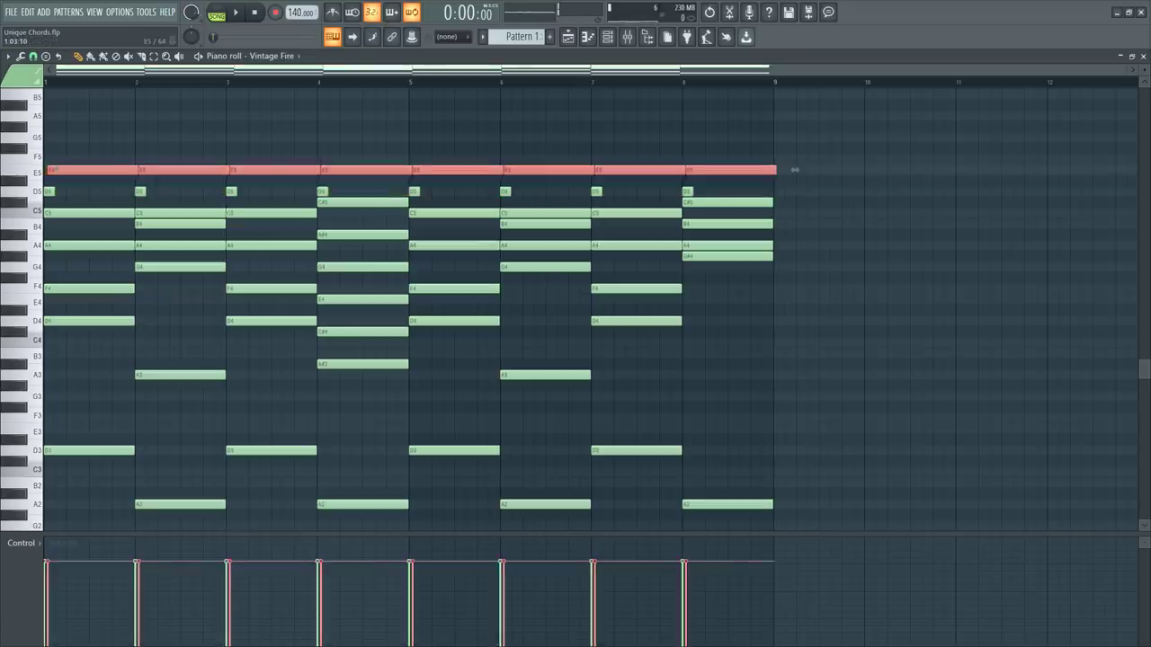
pyautogui.press('space')
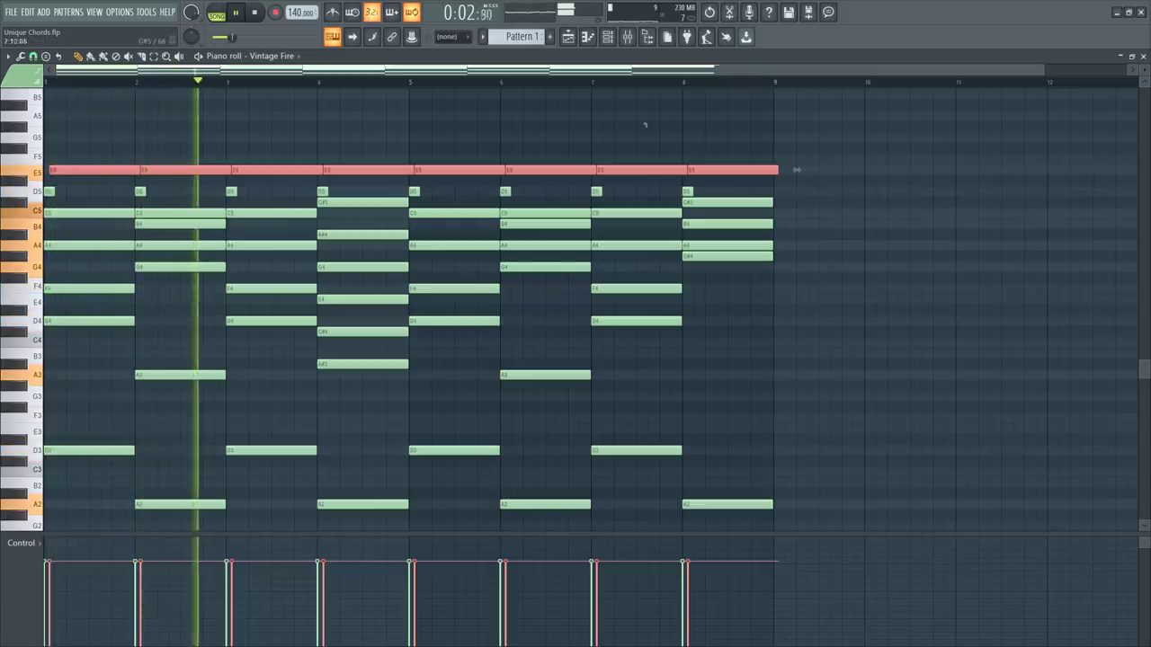
# Step: Slice the last E5 note at bar 9, remove the overhang, and return to the Draw tool
pyautogui.click(141, 56)
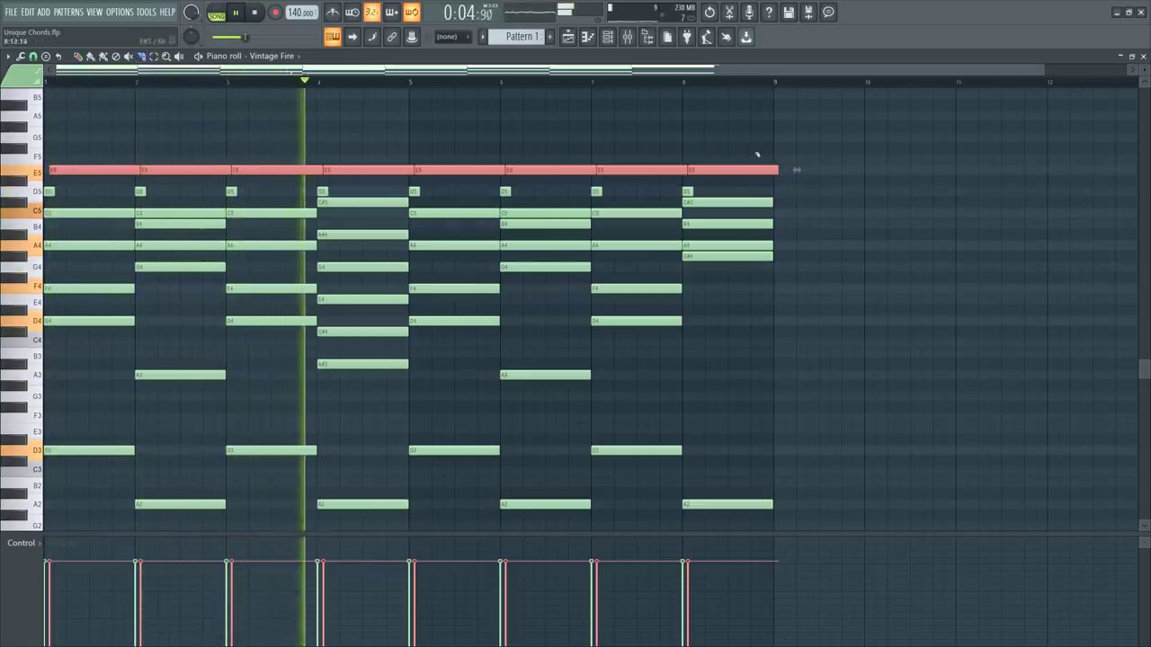
pyautogui.moveTo(774, 141); pyautogui.dragTo(773, 189)
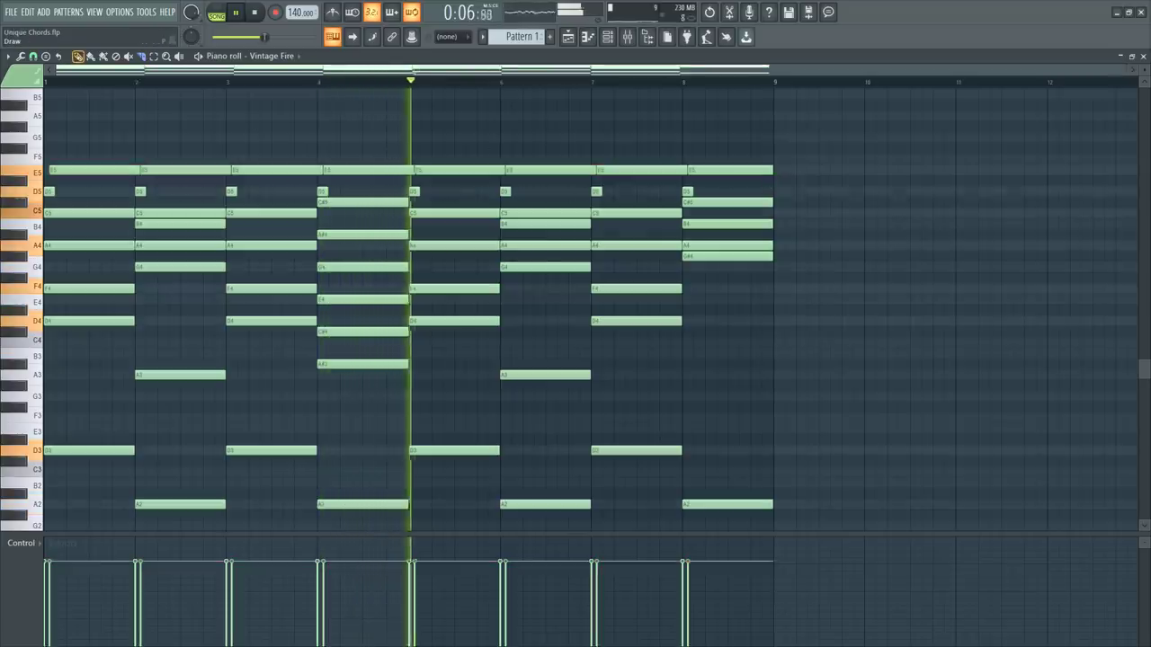
pyautogui.click(77, 56)
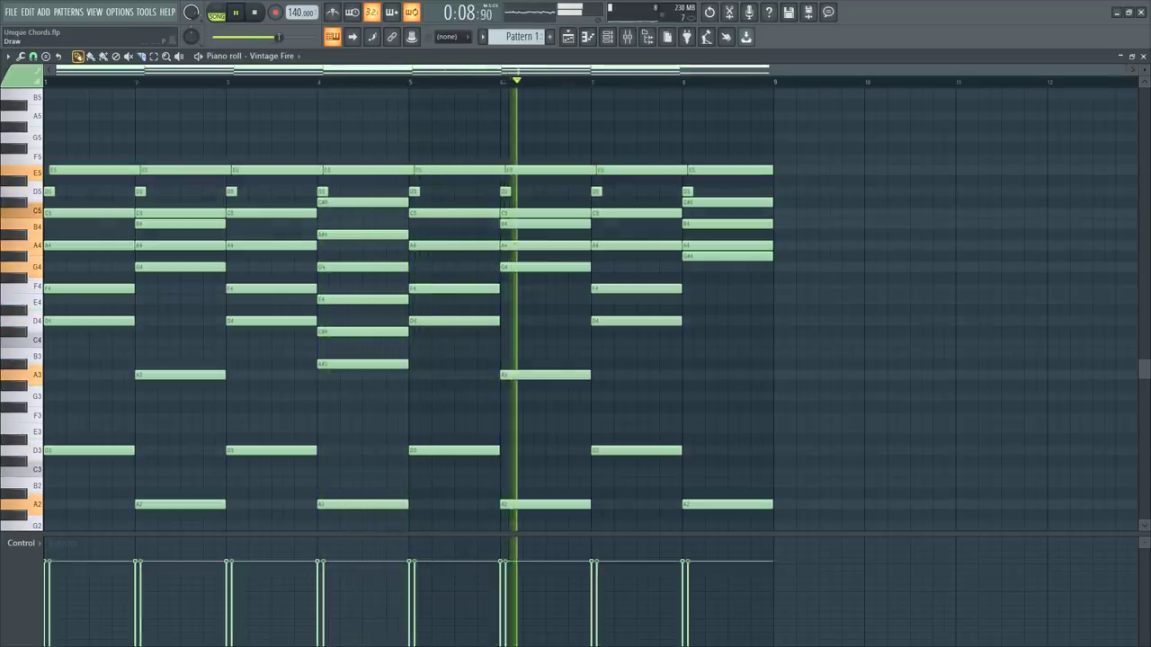
pyautogui.press('space')
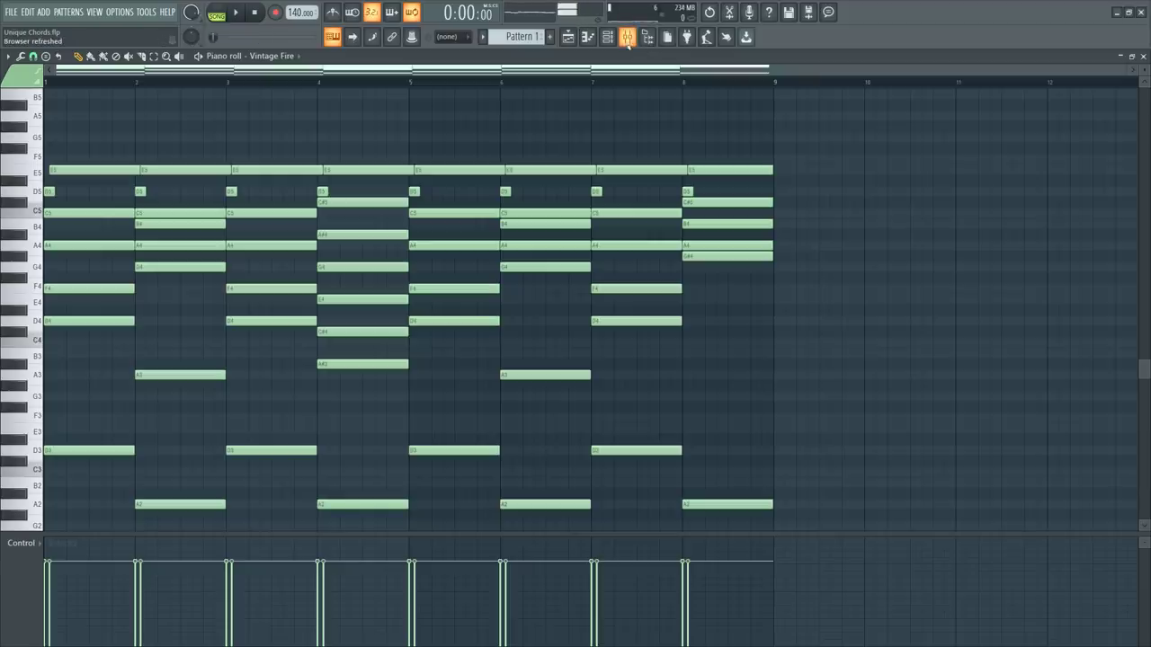
# Step: Play the progression from the start to hear the grace notes, and bring up the channel rack and mixer
pyautogui.press('space')
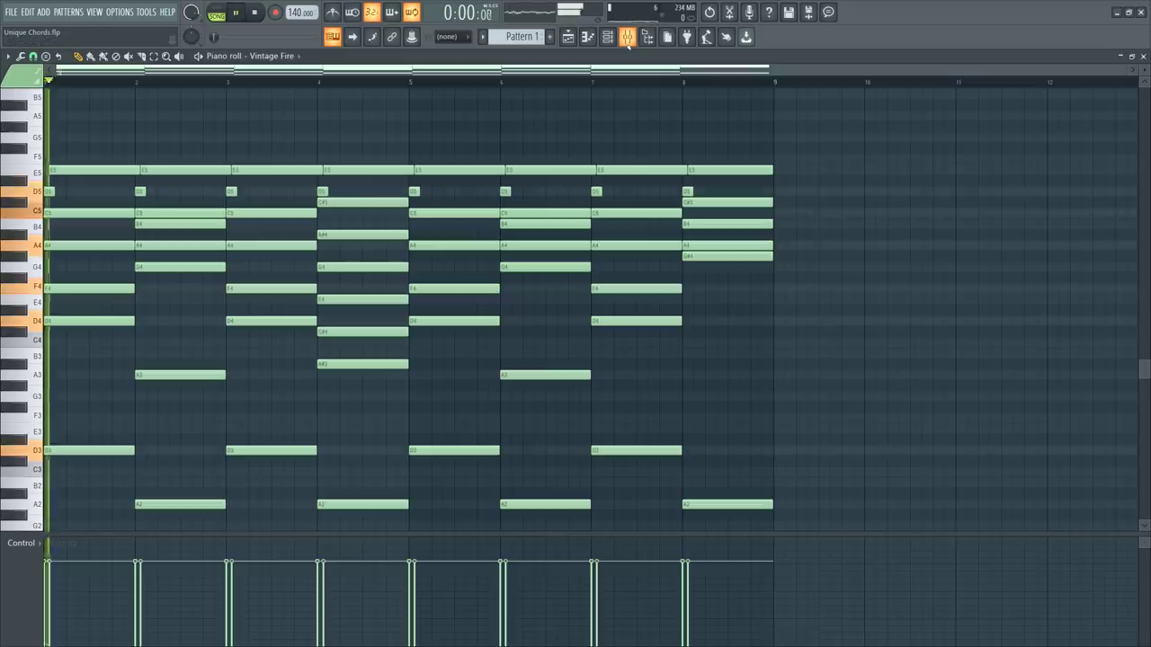
pyautogui.click(628, 38)
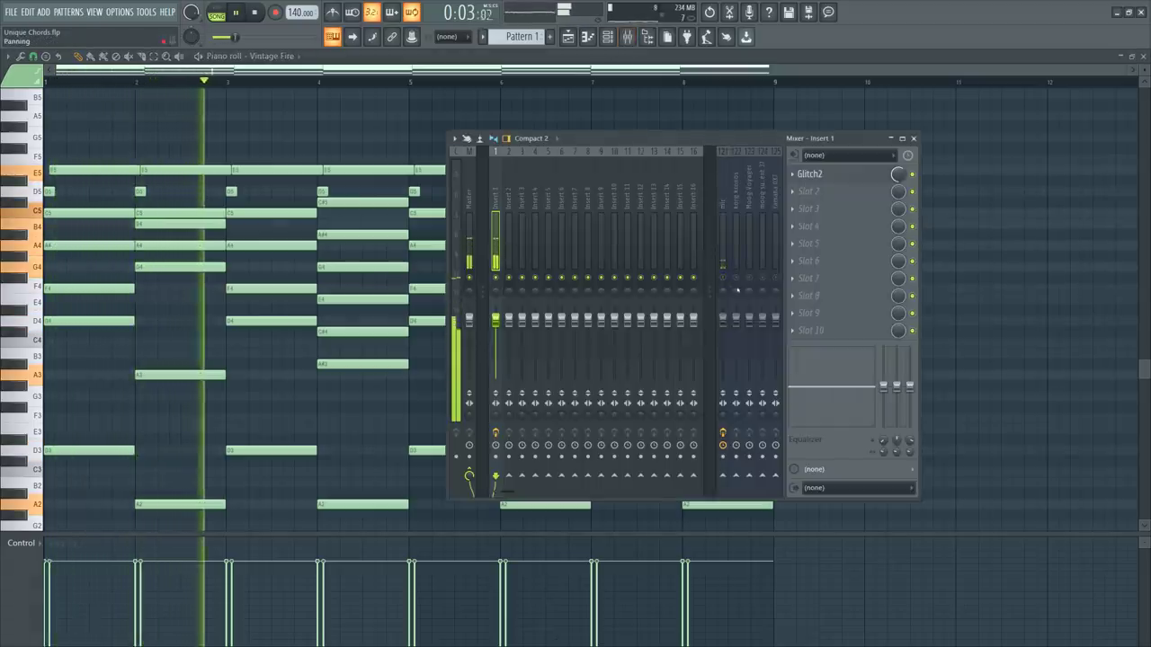
pyautogui.press('F9')
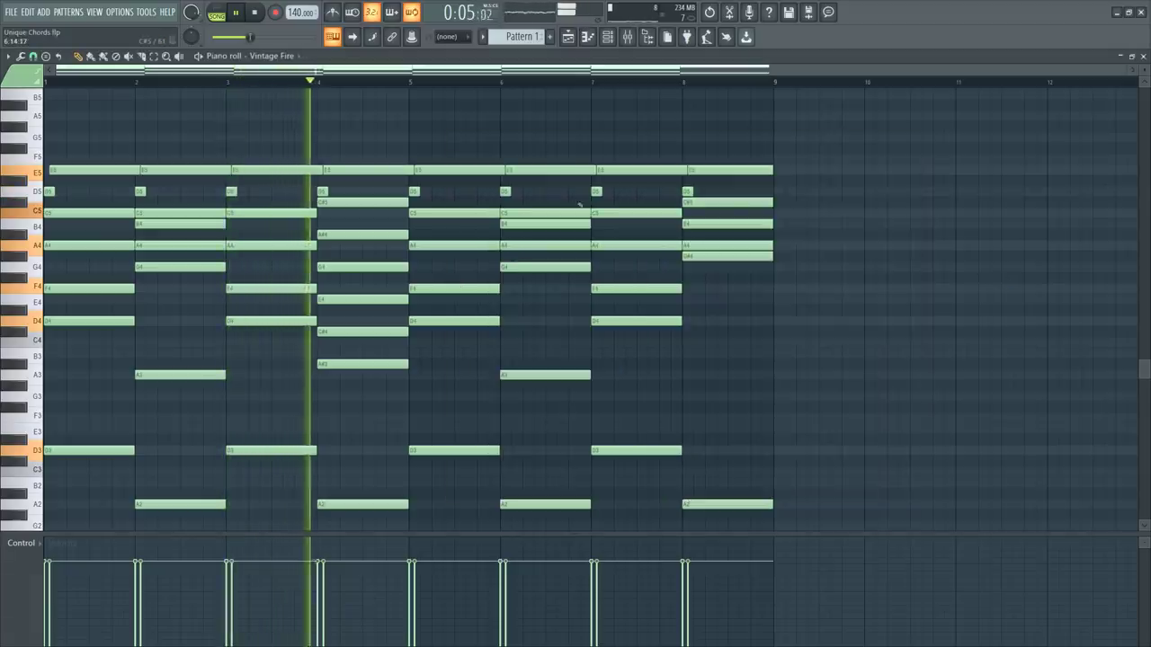
pyautogui.click(605, 39)
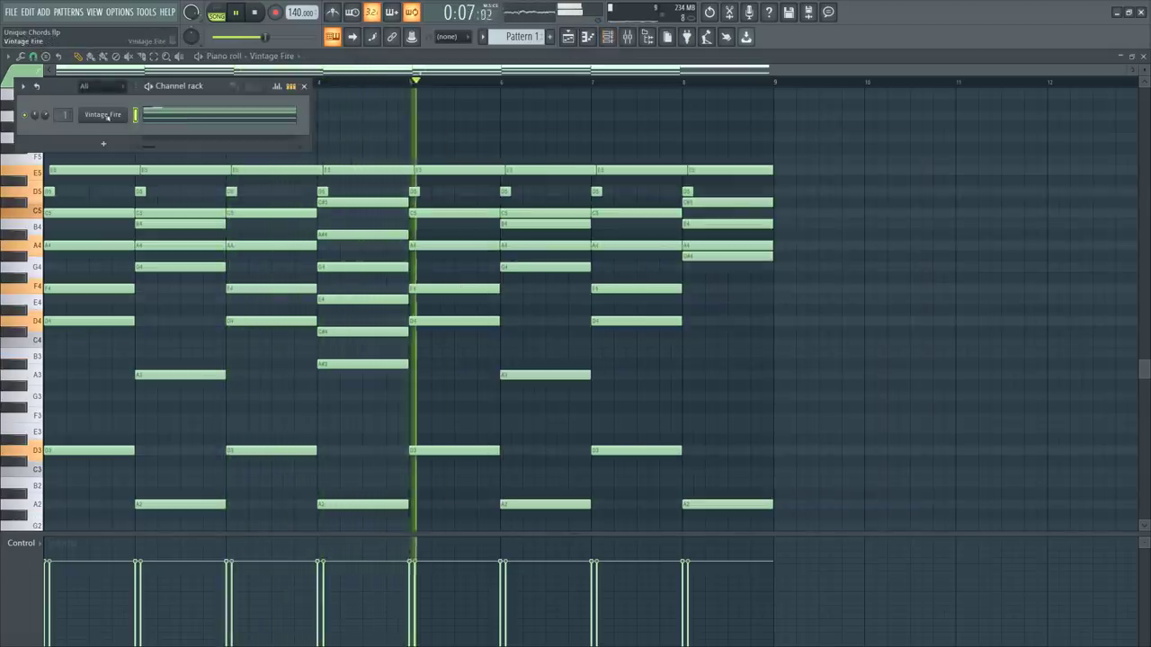
pyautogui.click(629, 38)
pyautogui.press('space')
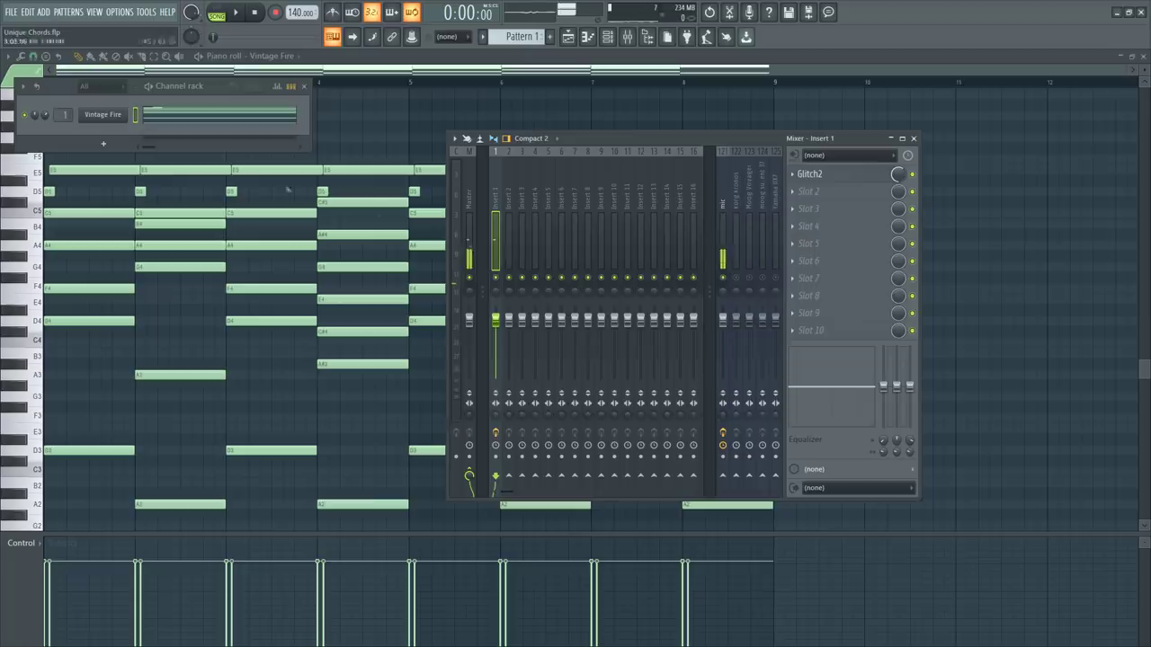
# Step: Turn on an upward arpeggiator for the Vintage Fire channel with a range of 3 octaves
pyautogui.click(103, 116)
pyautogui.click(161, 136)
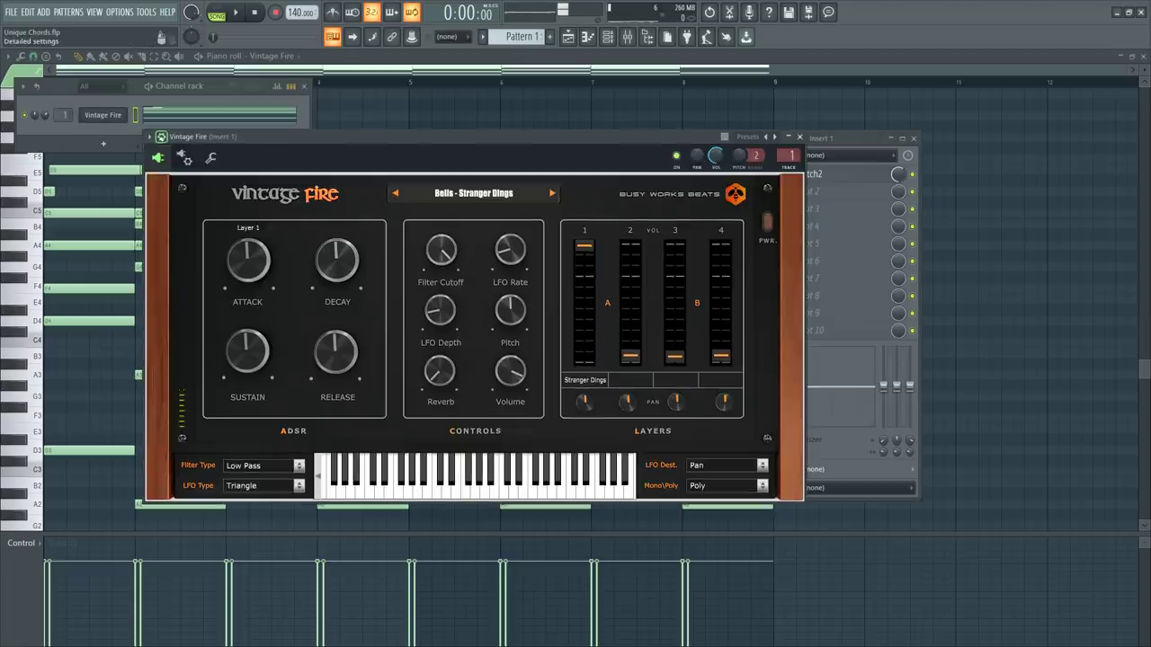
pyautogui.click(210, 158)
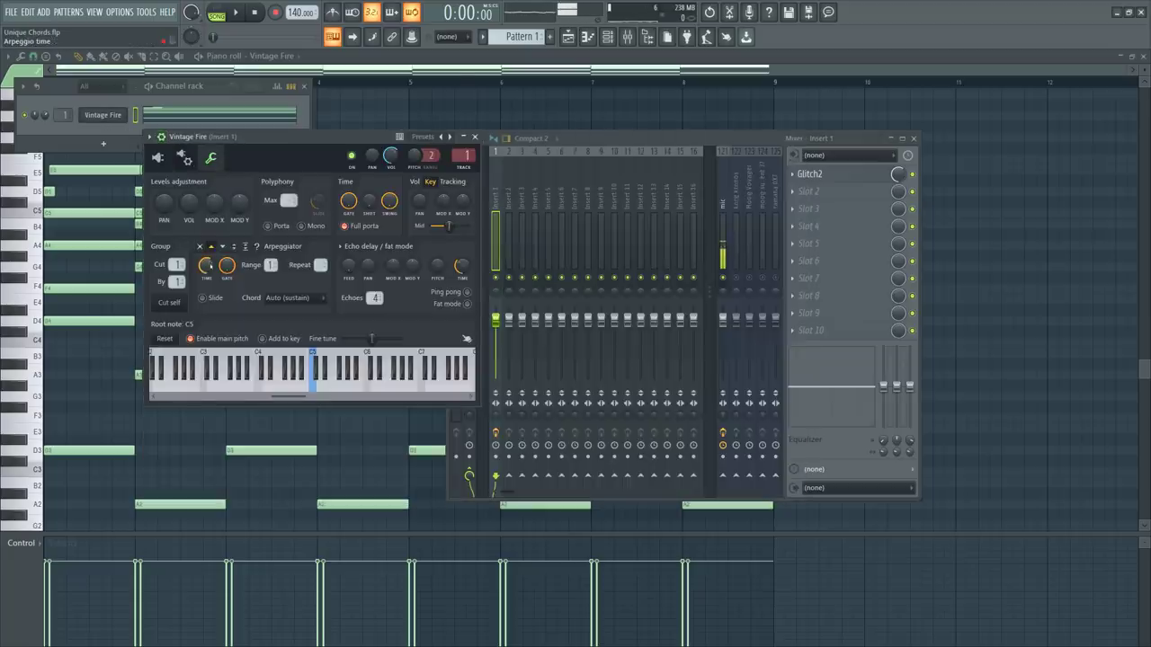
pyautogui.scroll(2, 273, 266)
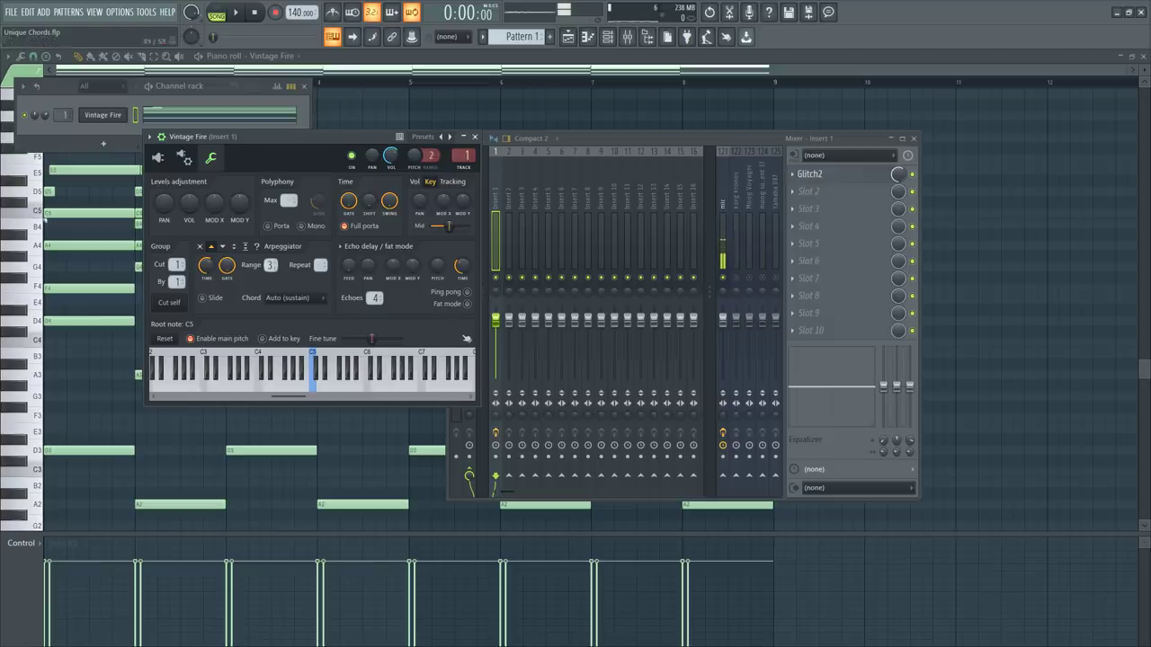
pyautogui.click(158, 158)
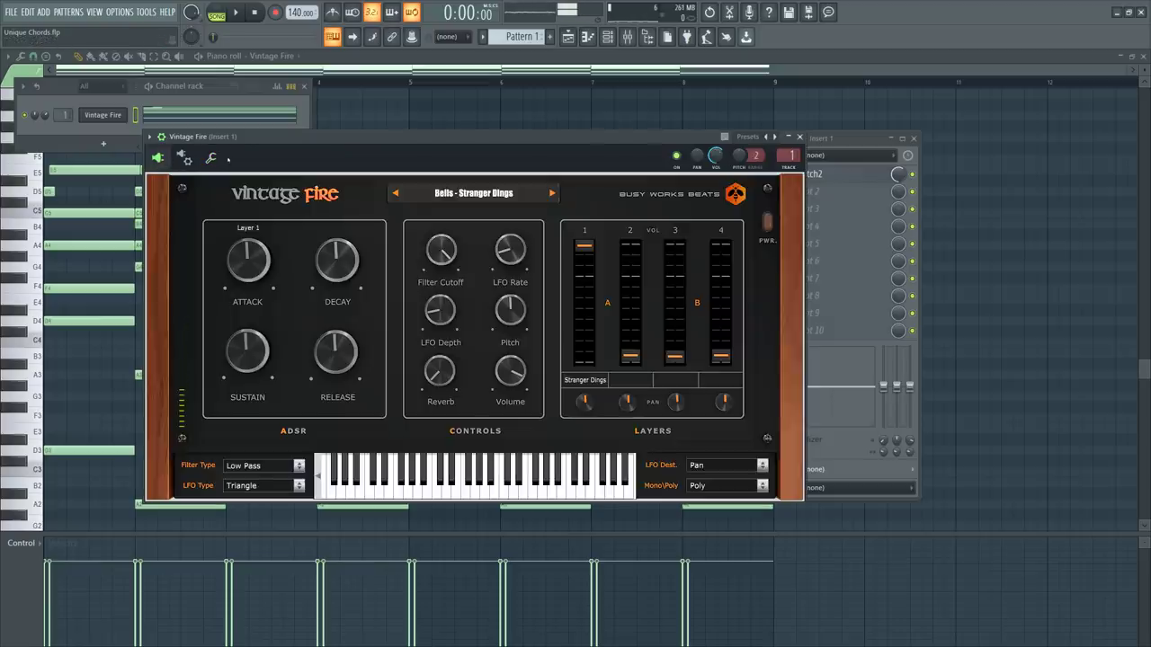
pyautogui.click(225, 159)
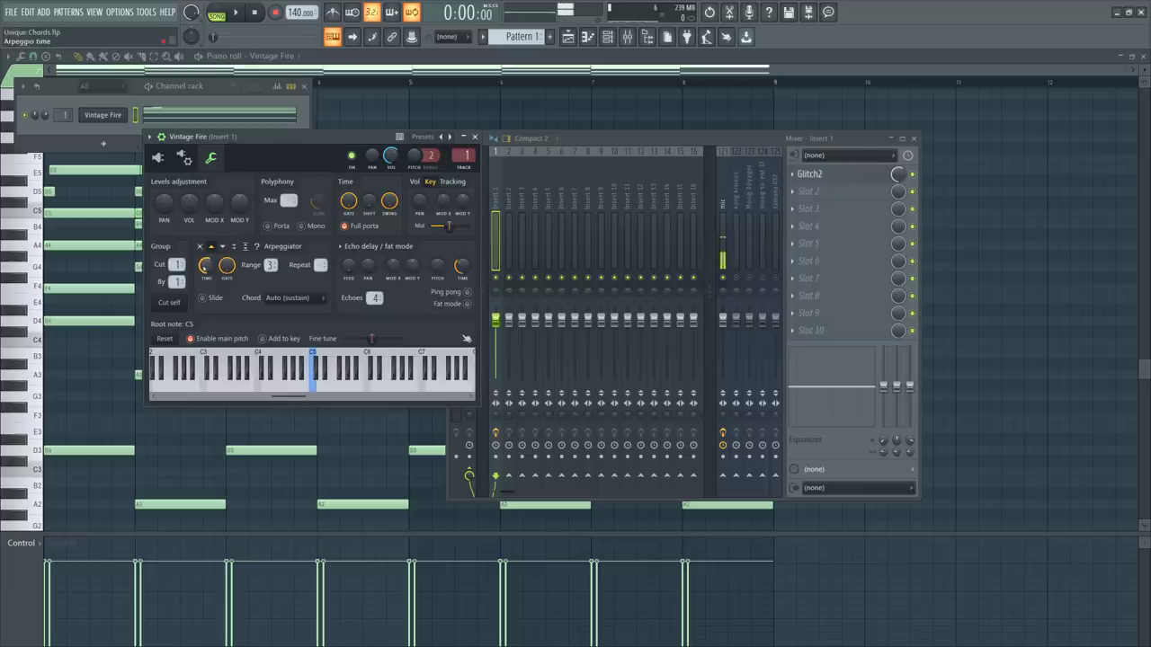
# Step: During playback, raise the arpeggio time and the channel volume slightly, and set the arpeggio range to 1 octave
pyautogui.click(731, 280)
pyautogui.press('space')
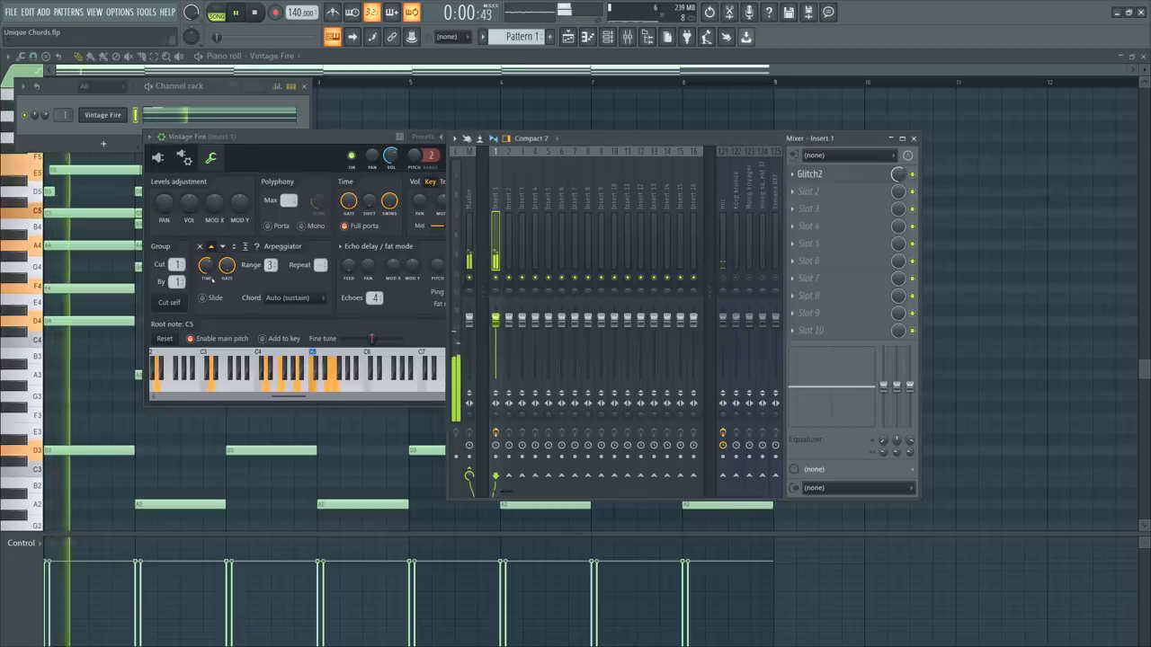
pyautogui.moveTo(206, 265); pyautogui.dragTo(206, 243)
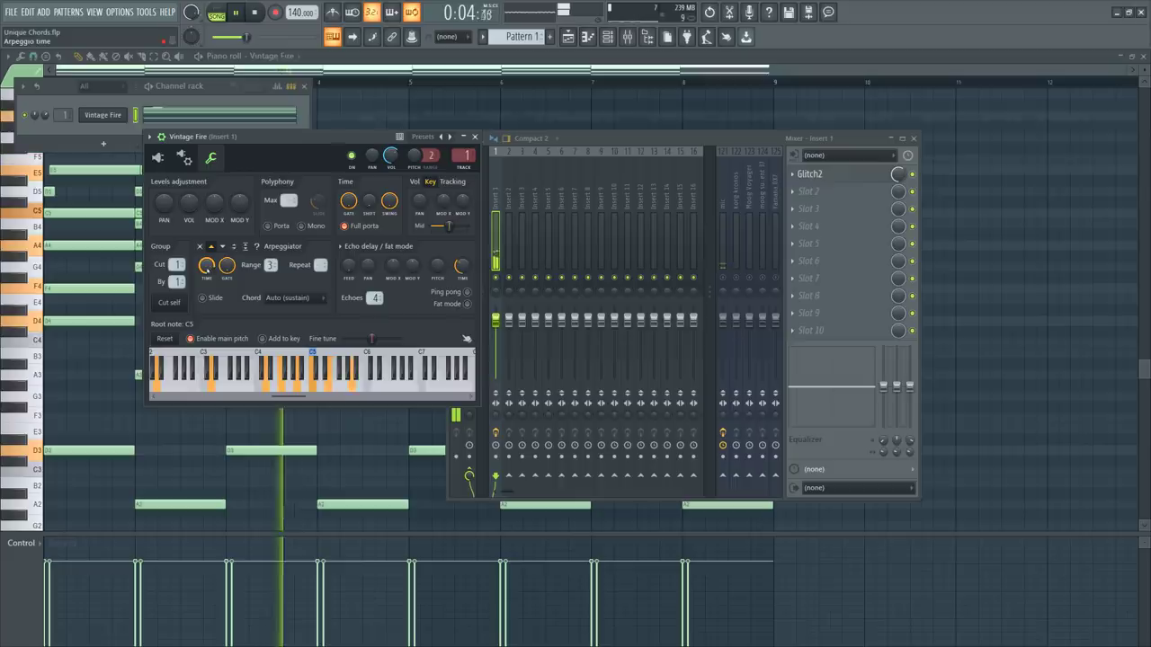
pyautogui.moveTo(46, 117); pyautogui.dragTo(46, 103)
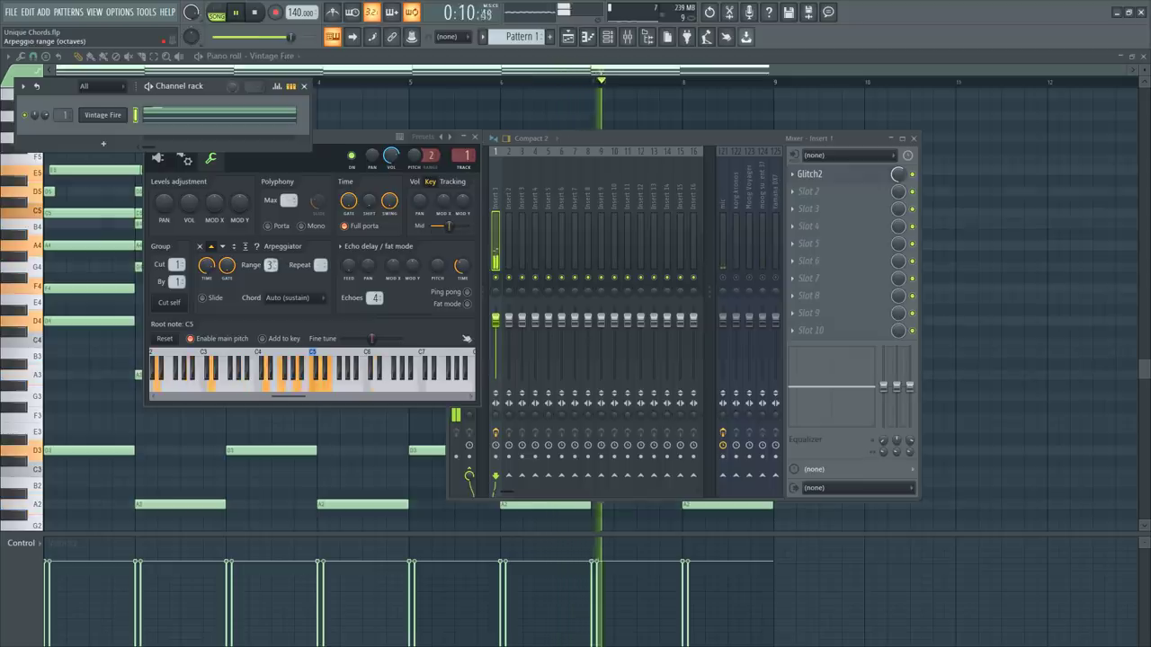
pyautogui.moveTo(271, 266); pyautogui.dragTo(271, 275)
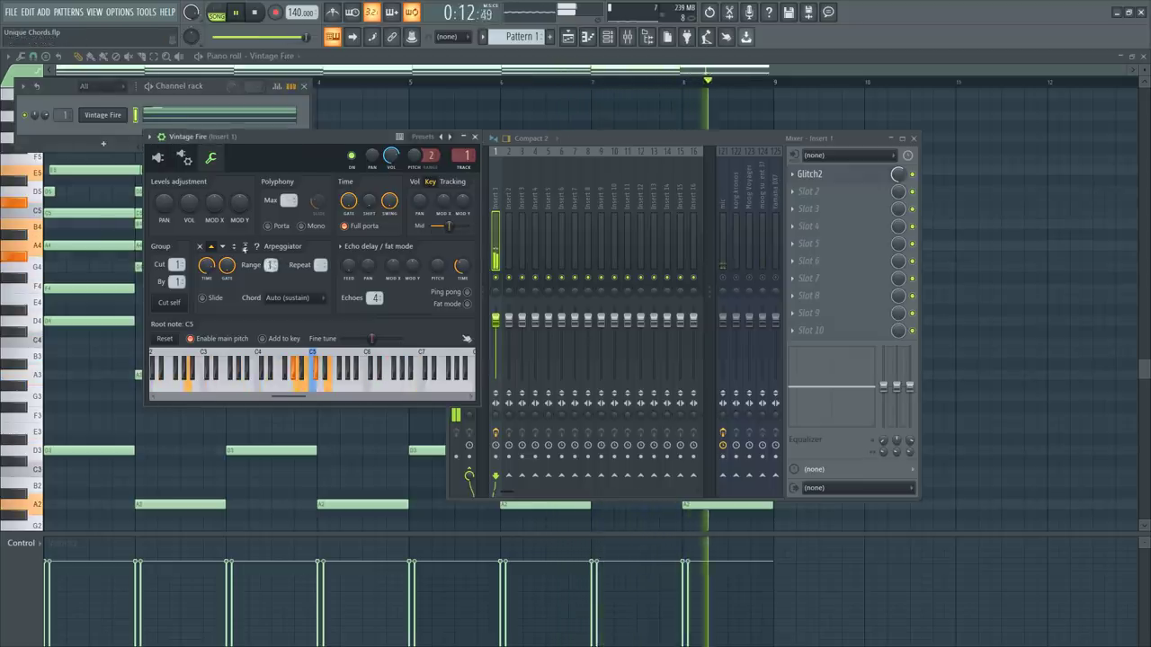
# Step: Try the Bells - Snake preset in Vintage Fire while the song plays
pyautogui.click(158, 158)
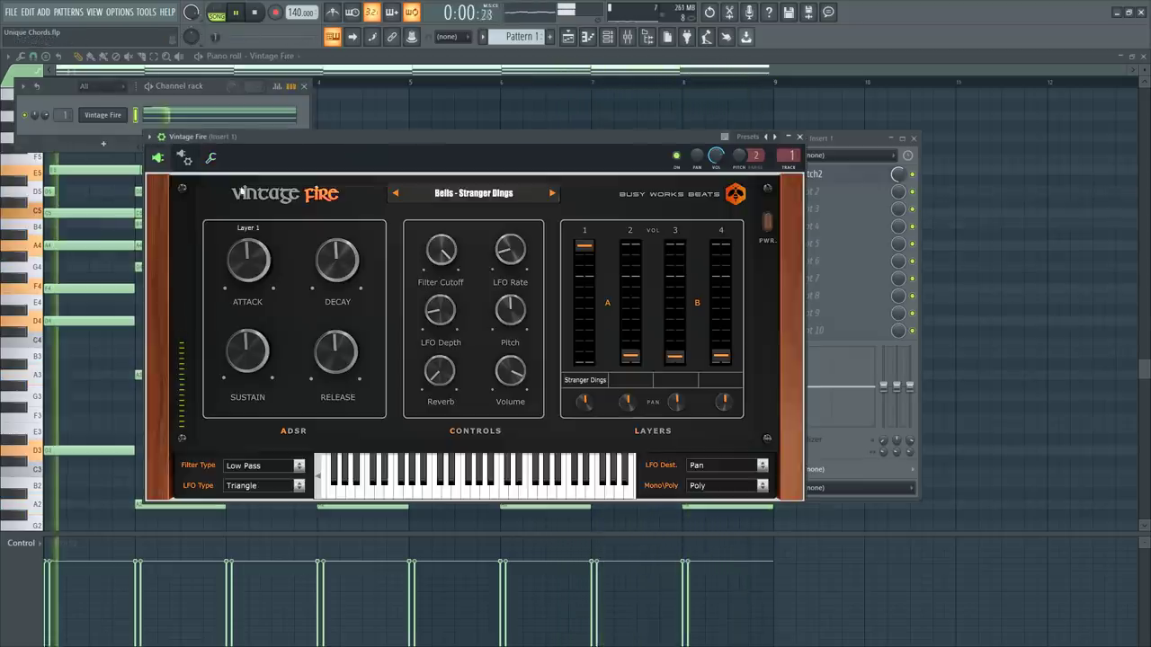
pyautogui.click(441, 193)
pyautogui.click(435, 164)
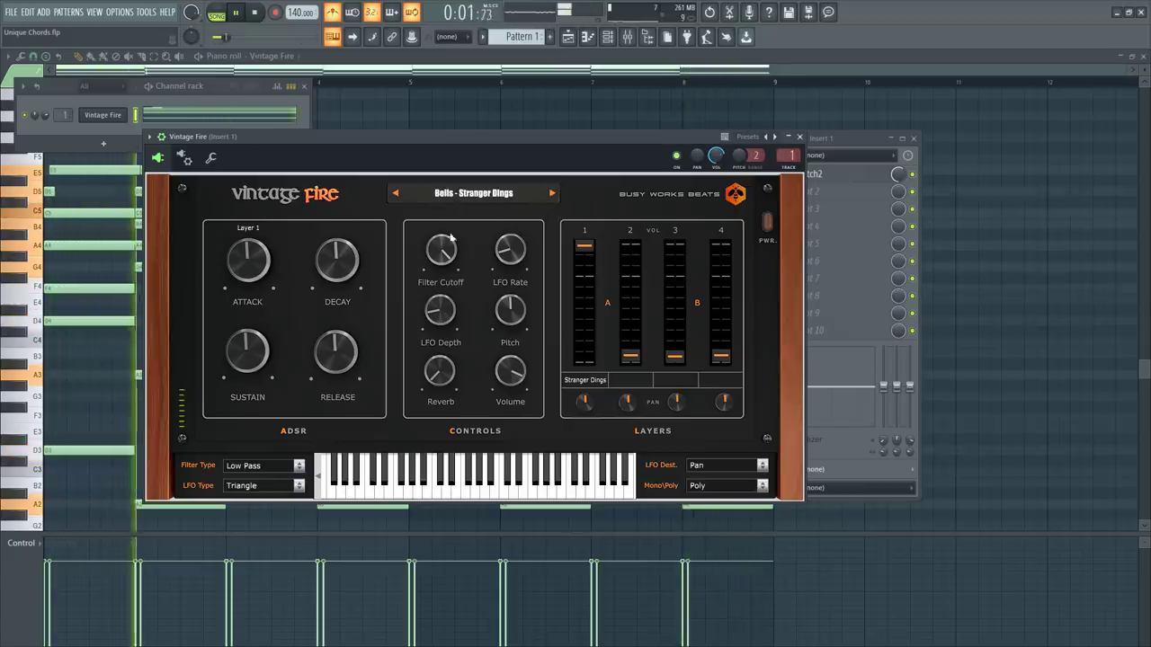
pyautogui.click(470, 192)
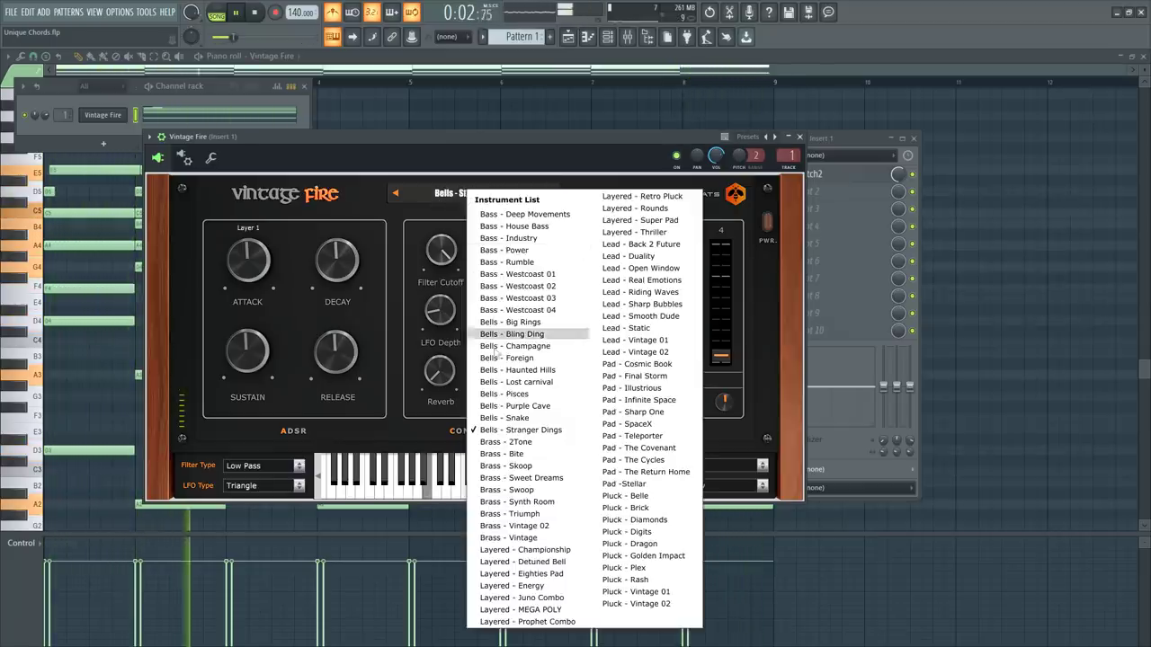
pyautogui.click(513, 420)
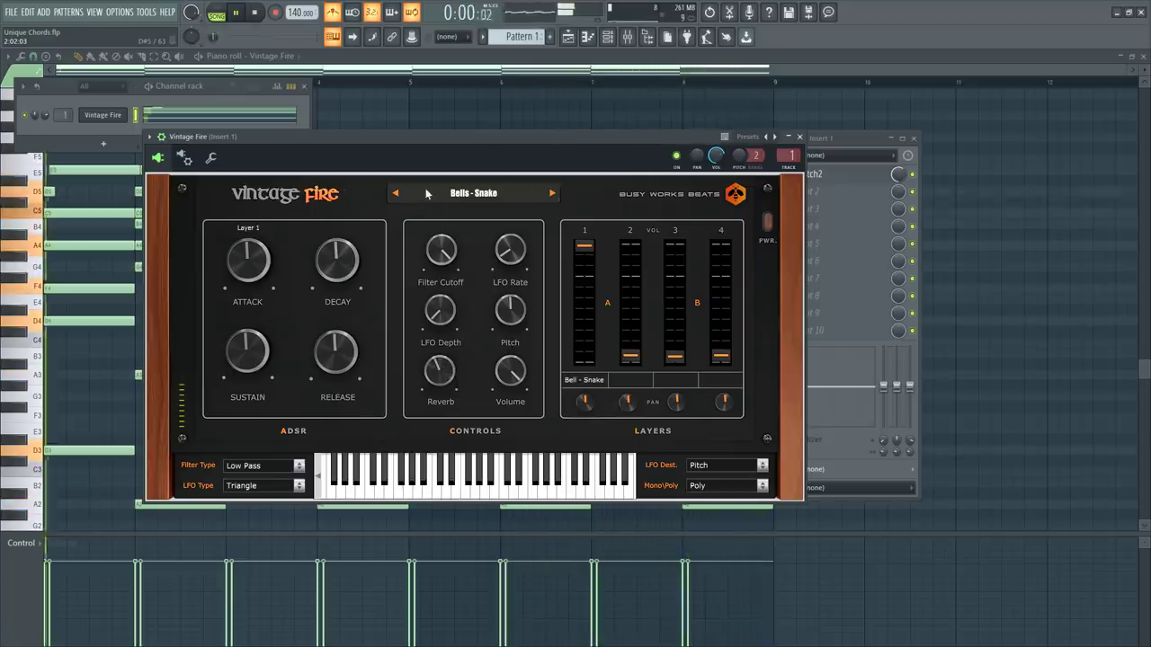
# Step: Load the Bells - Purple Cave preset in Vintage Fire, listen to it, and stop playback
pyautogui.click(474, 193)
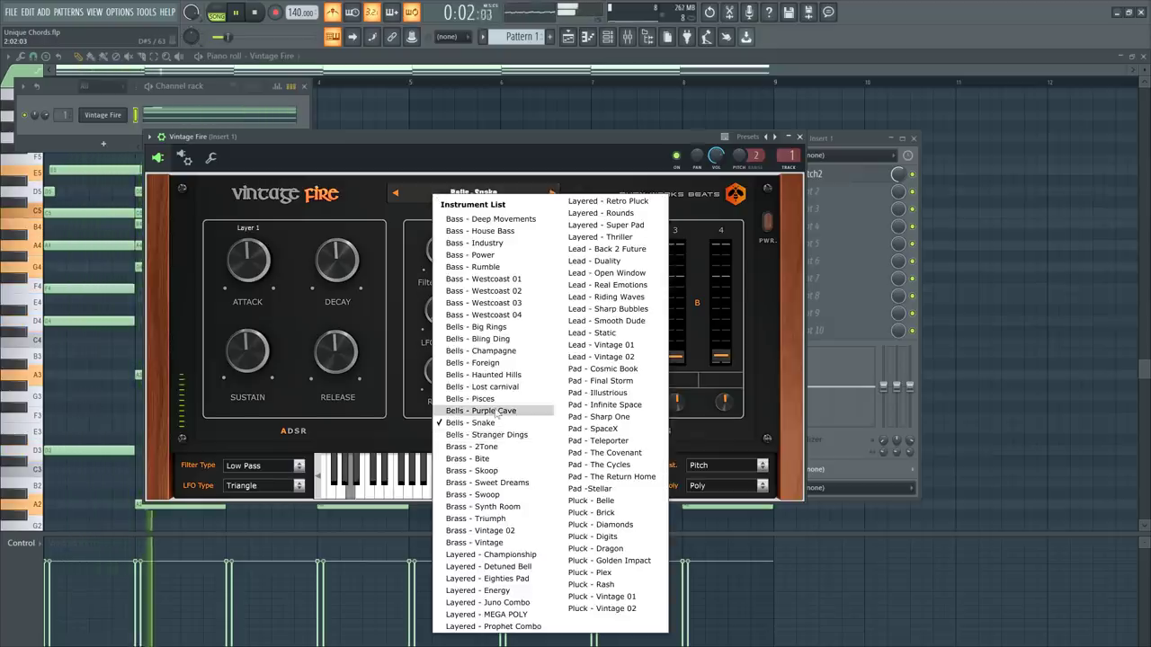
pyautogui.click(353, 339)
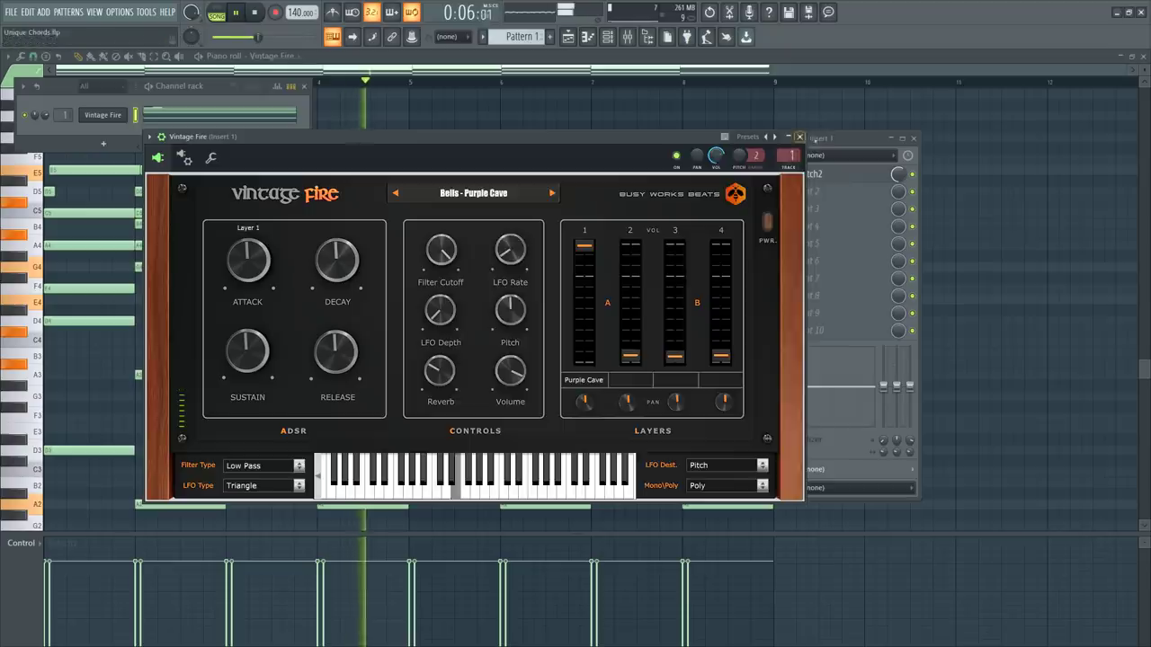
pyautogui.press('F9')
pyautogui.press('space')
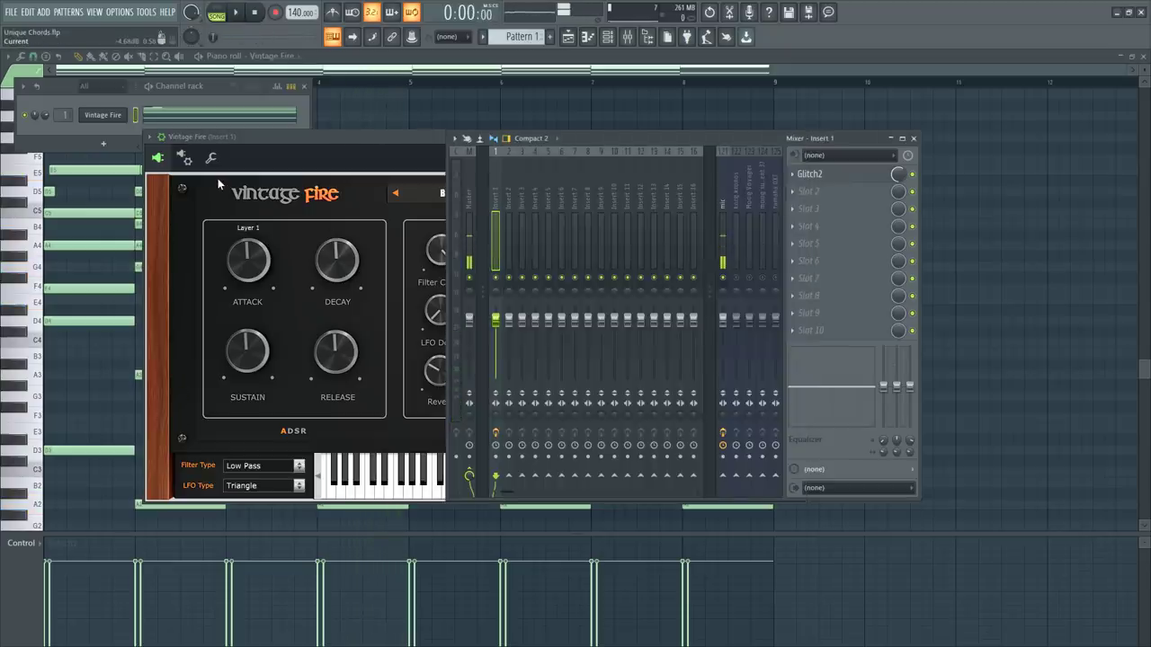
pyautogui.click(77, 373)
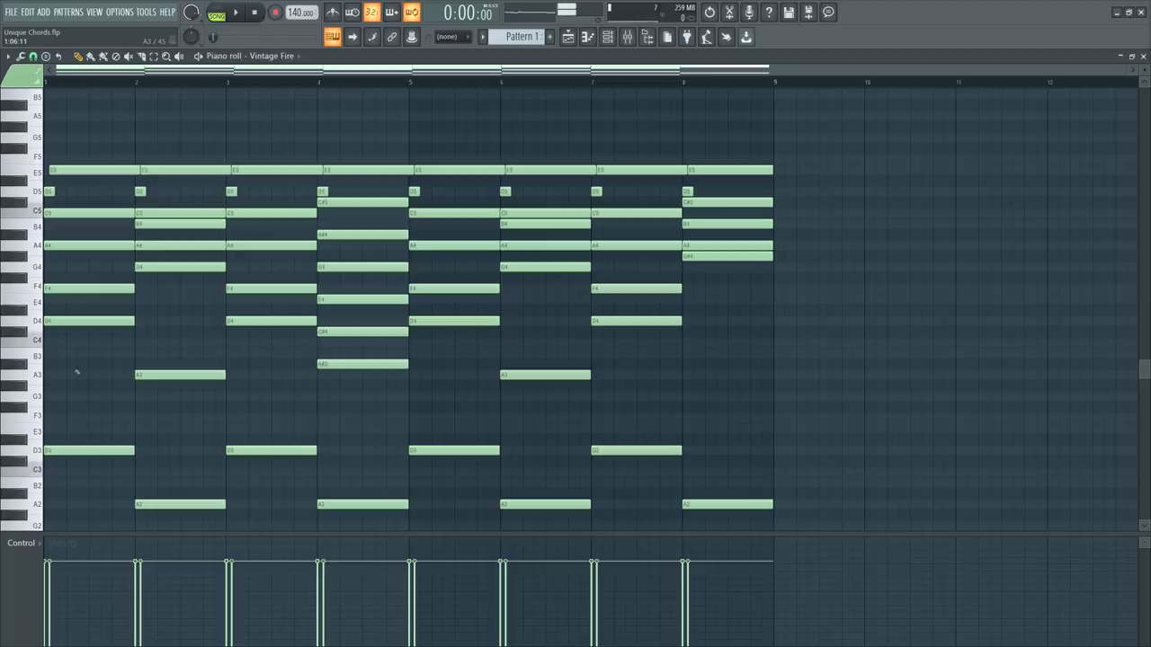
pyautogui.scroll(-3, 142, 352)
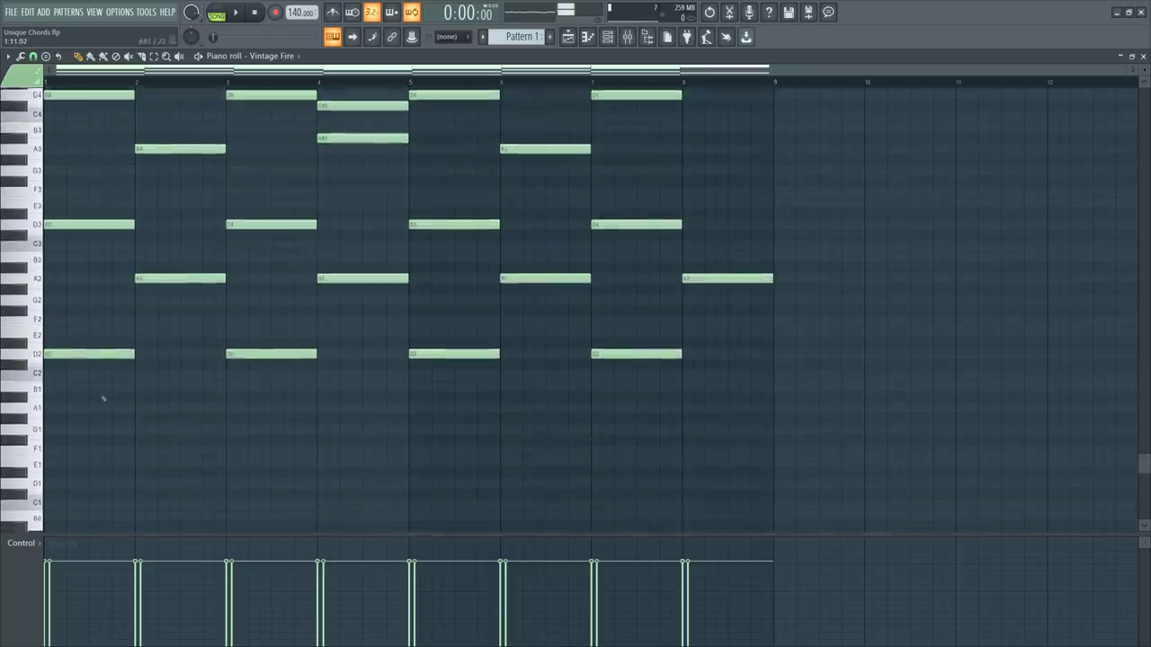
pyautogui.scroll(3, 82, 332)
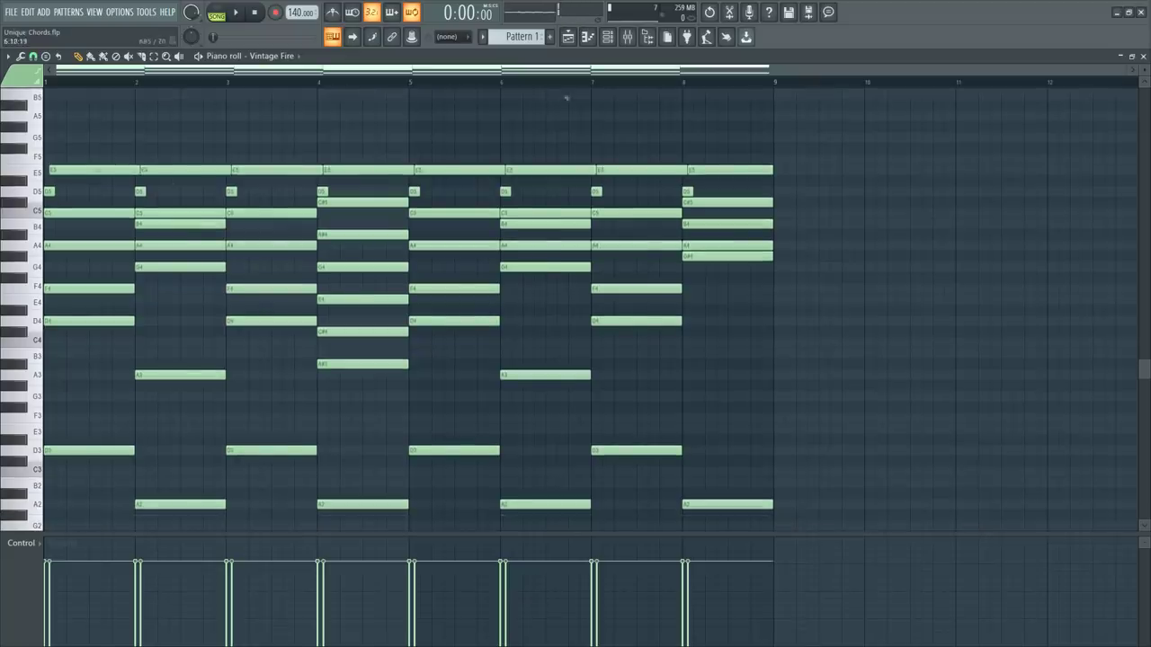
# Step: Reopen Vintage Fire and the mixer, start playback, and load the Bells - Lost carnival preset
pyautogui.click(608, 36)
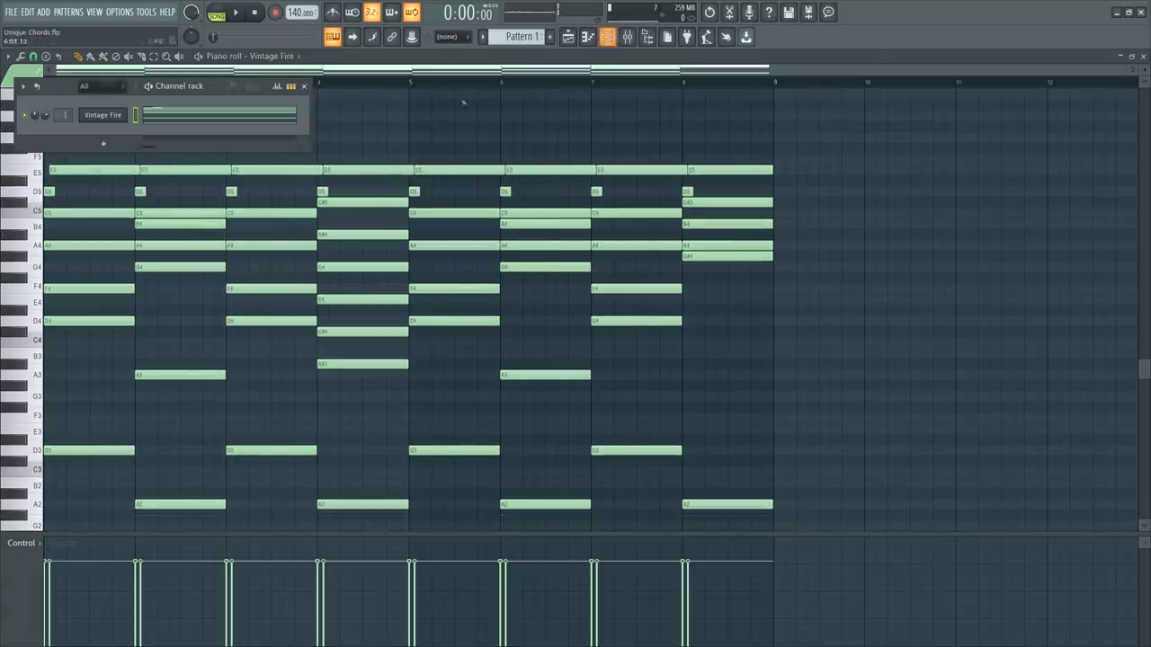
pyautogui.click(102, 117)
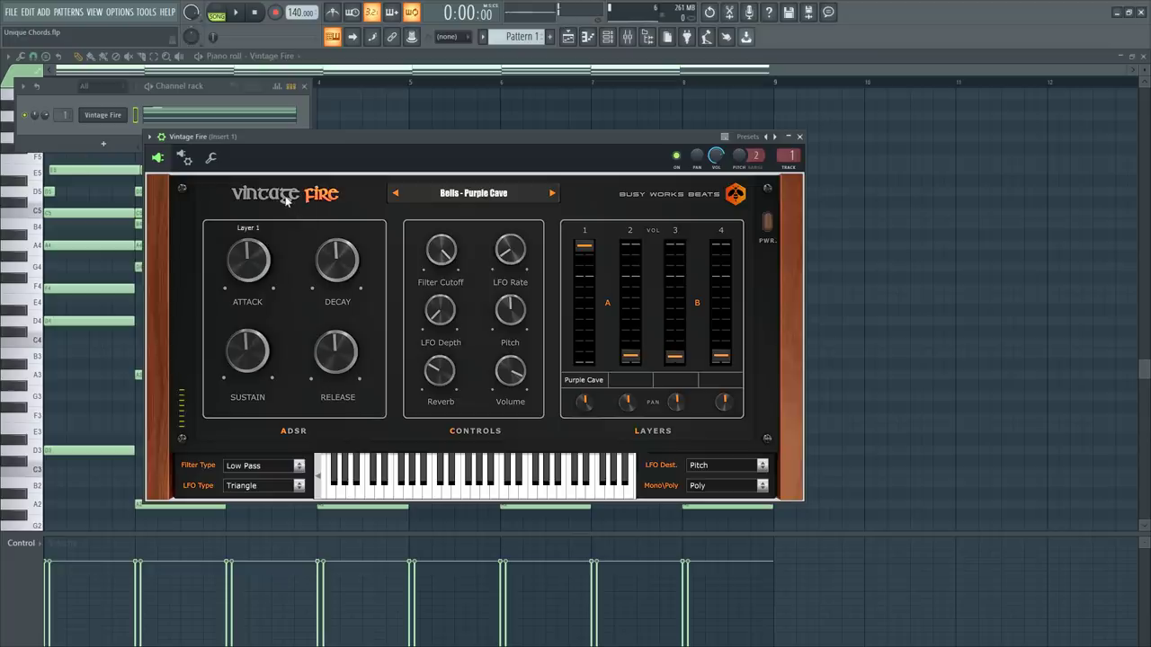
pyautogui.click(627, 36)
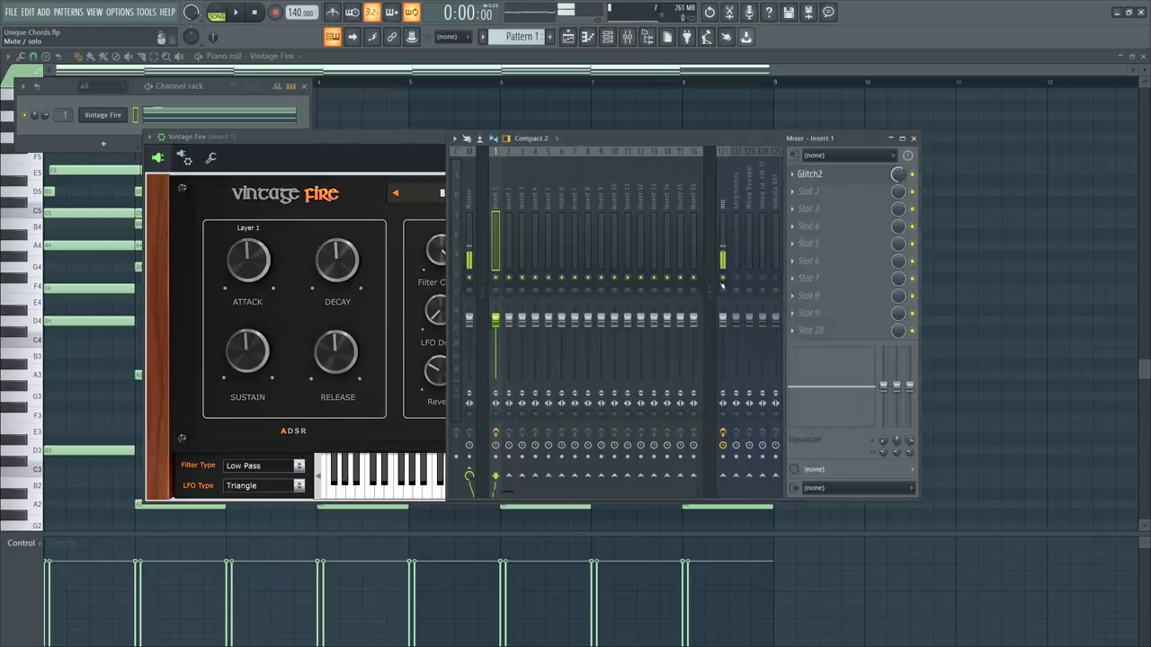
pyautogui.press('space')
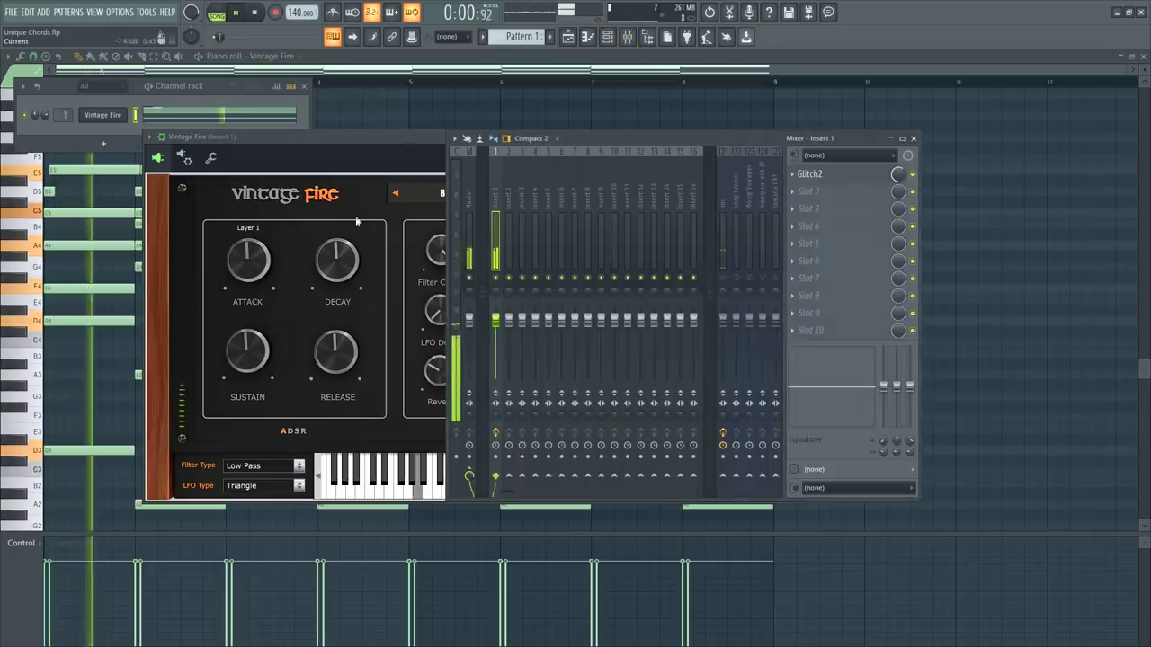
pyautogui.click(333, 150)
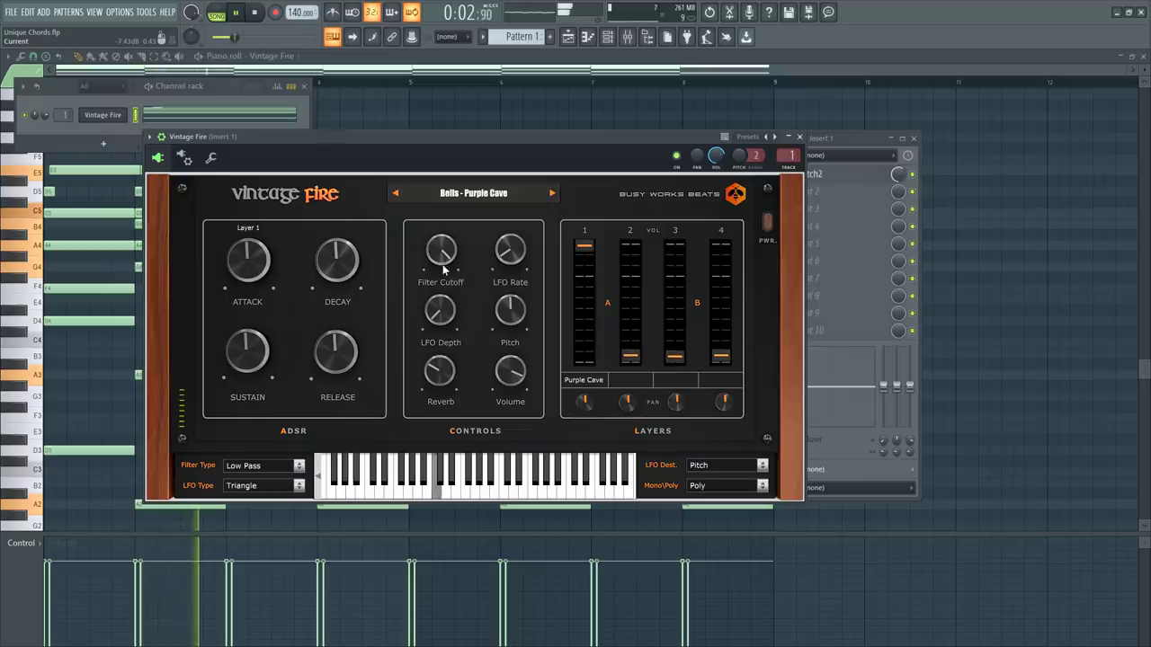
pyautogui.click(509, 194)
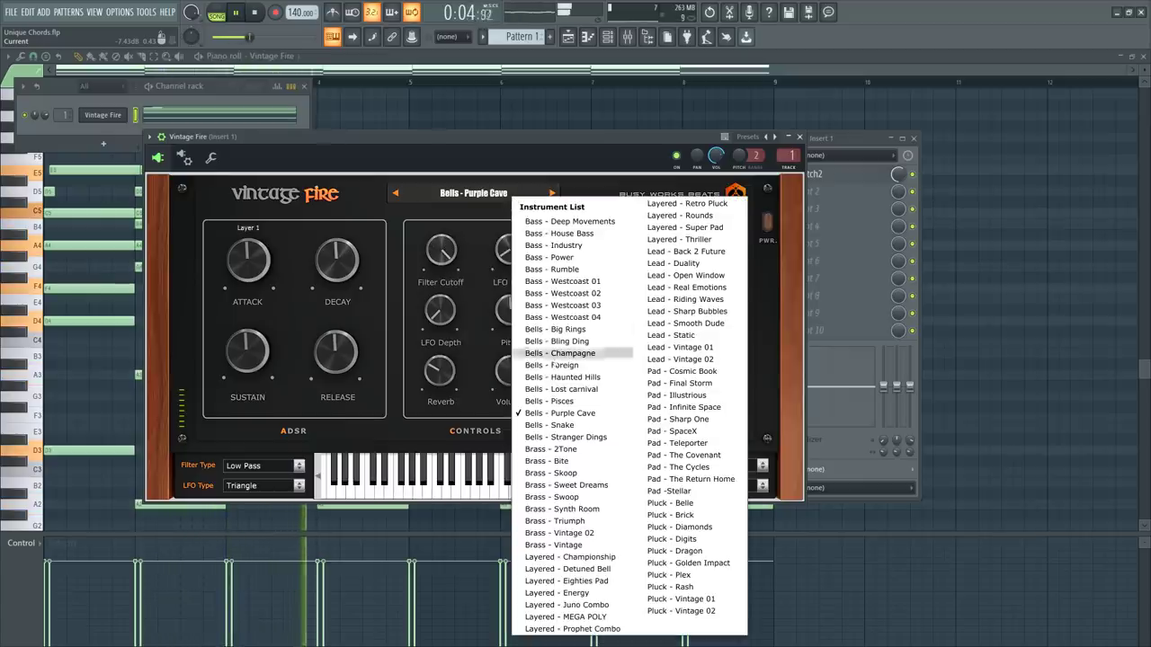
pyautogui.click(488, 309)
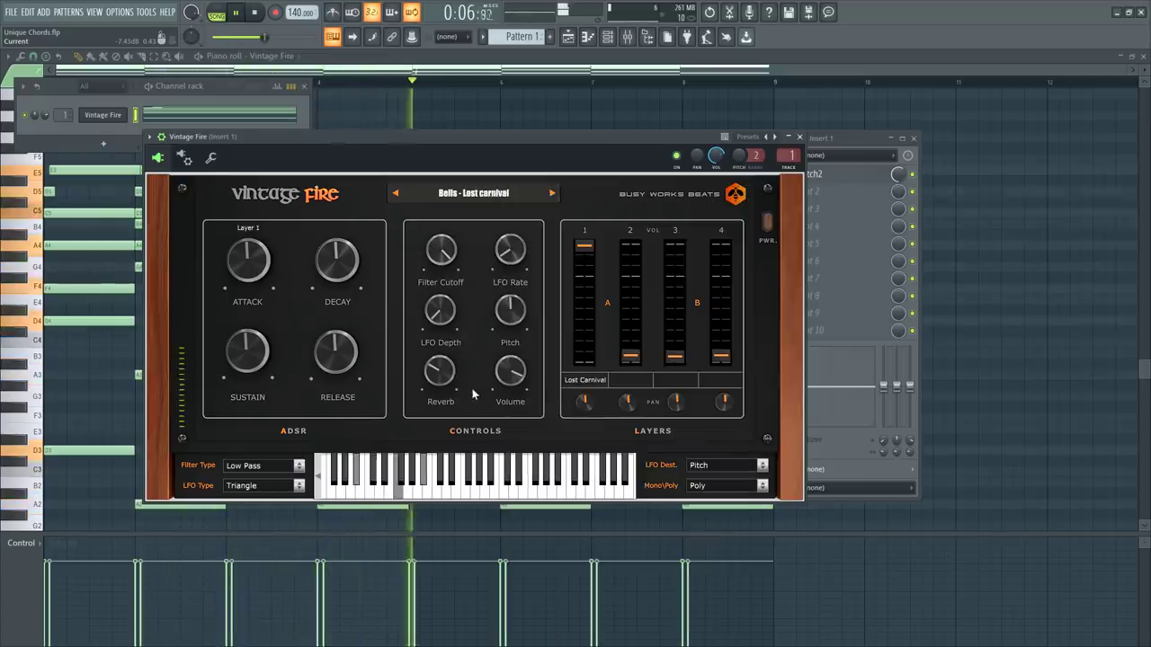
# Step: In the Vintage Fire channel's miscellaneous settings, raise the volume level adjustment slightly while the song plays
pyautogui.click(187, 158)
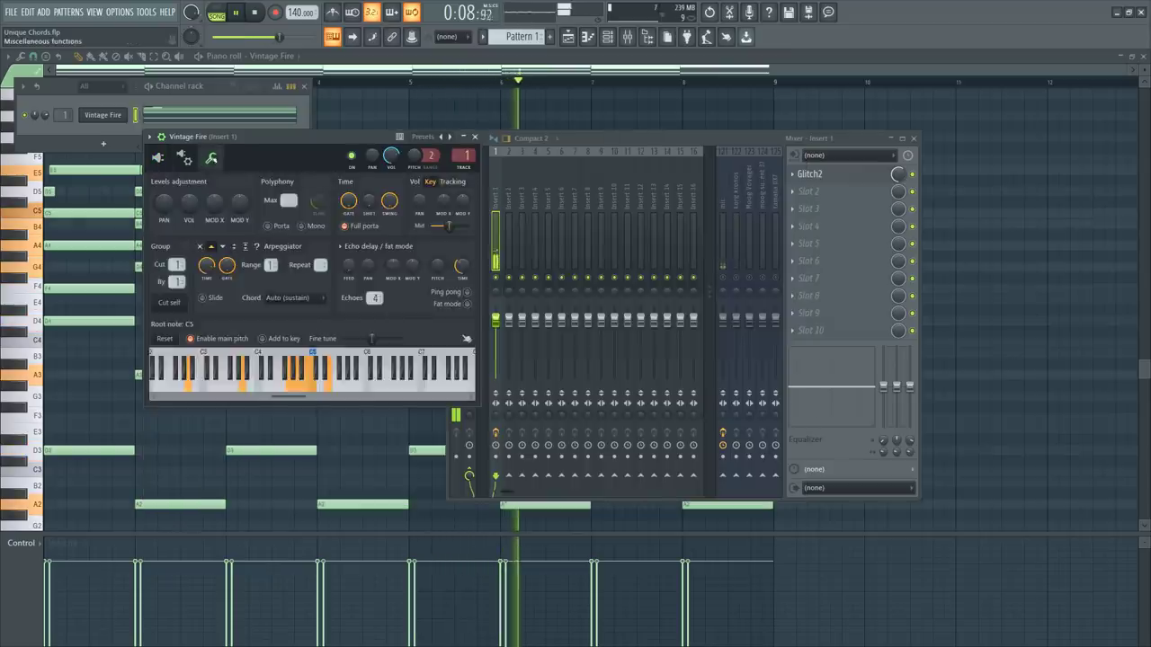
pyautogui.click(212, 158)
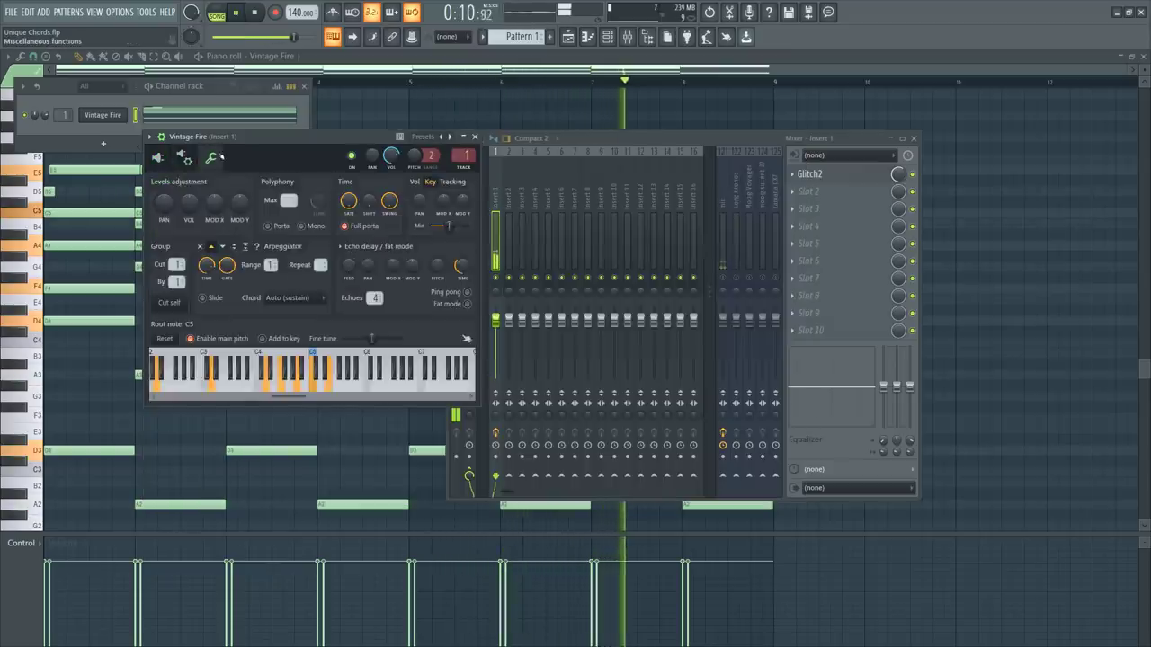
pyautogui.click(187, 158)
pyautogui.click(165, 185)
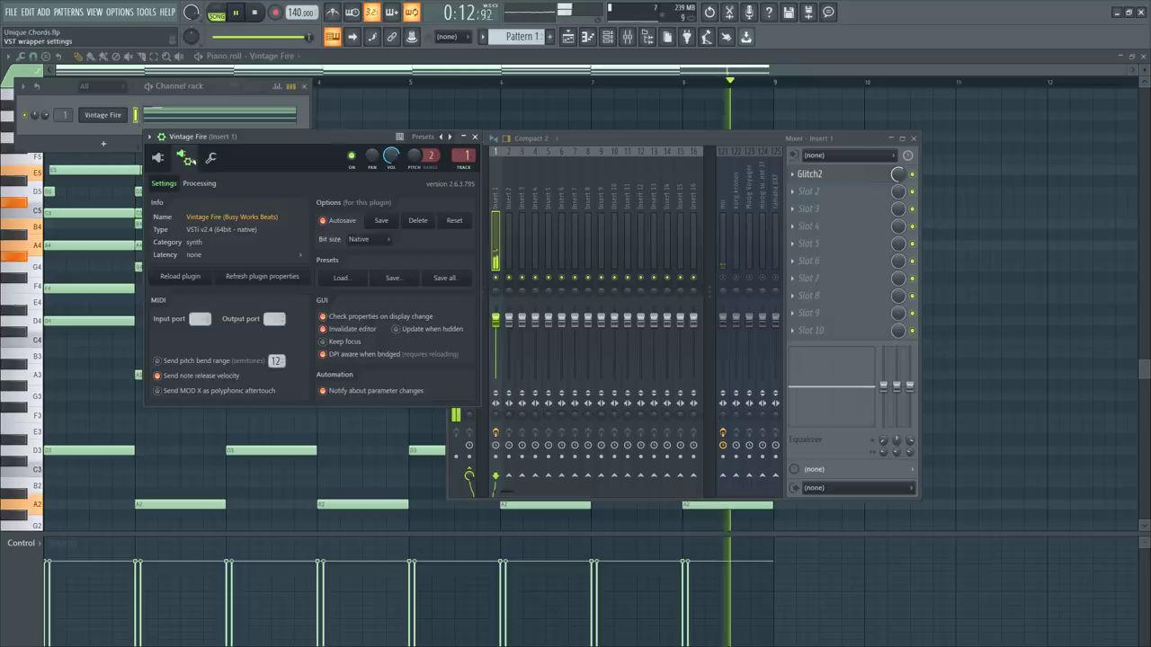
pyautogui.click(211, 158)
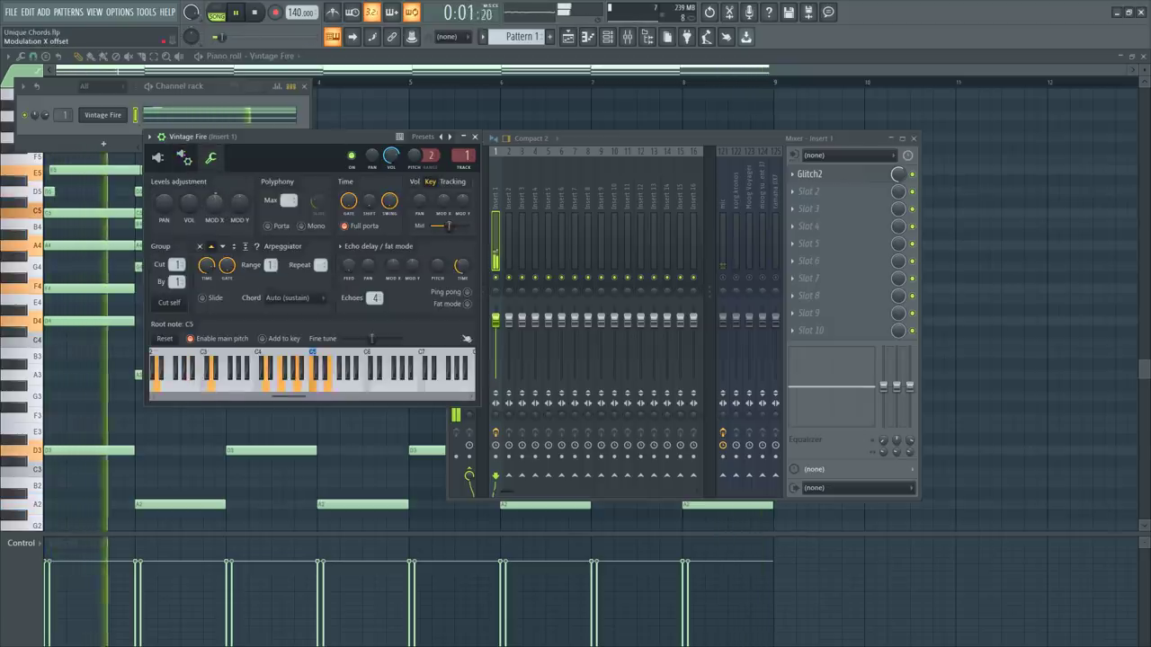
pyautogui.rightClick(208, 209)
pyautogui.click(236, 220)
pyautogui.moveTo(189, 206); pyautogui.dragTo(189, 200)
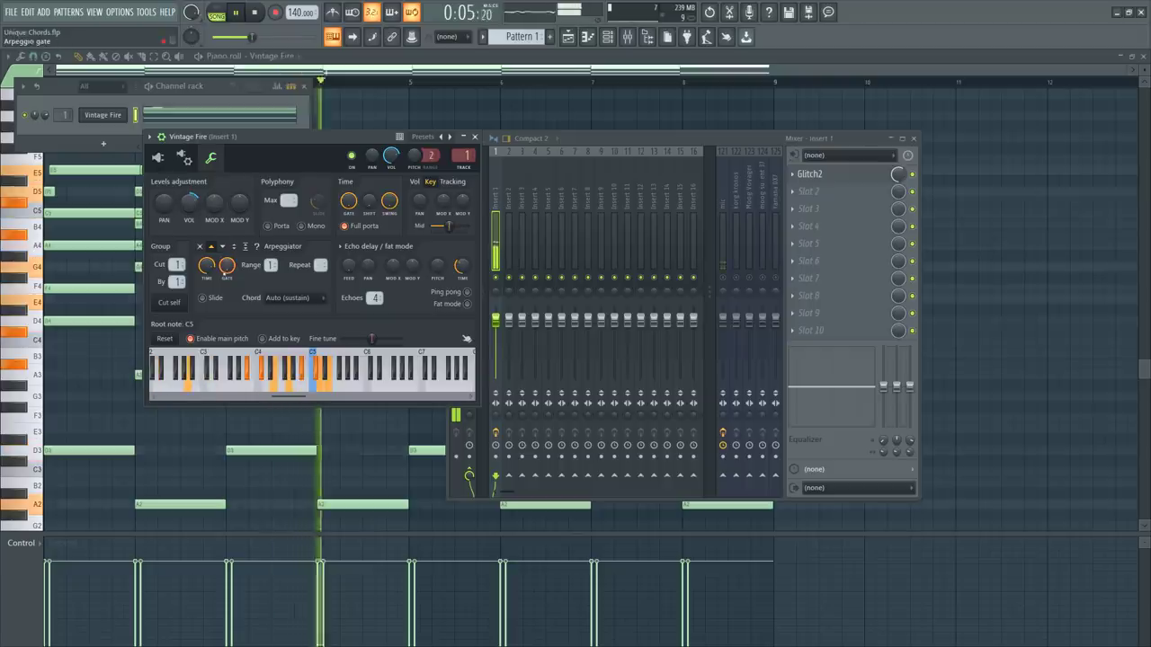
# Step: Try a much lower arpeggio gate and browse the arpeggio chord options, keeping Auto (sustain)
pyautogui.moveTo(227, 267); pyautogui.dragTo(226, 307)
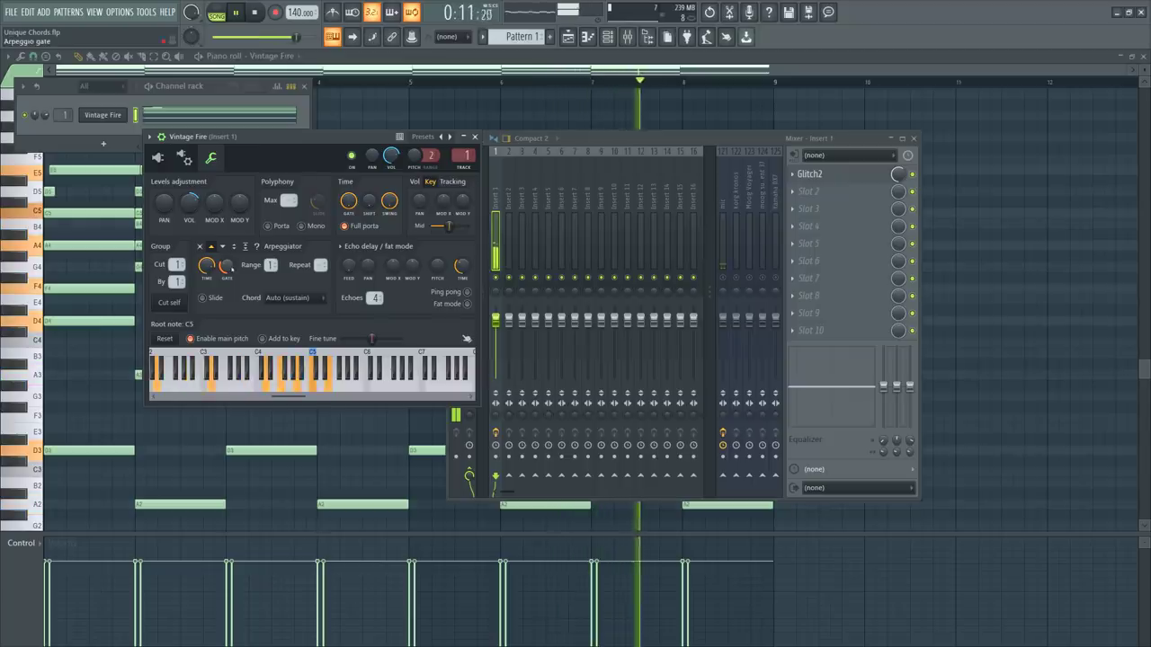
pyautogui.click(295, 300)
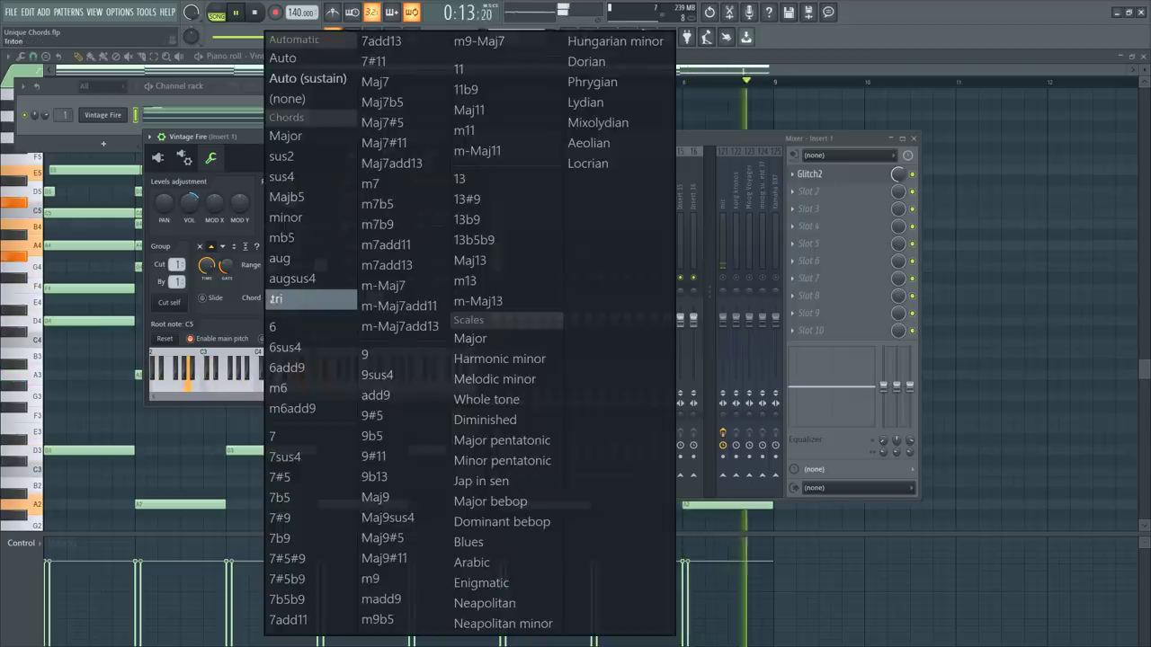
pyautogui.click(253, 300)
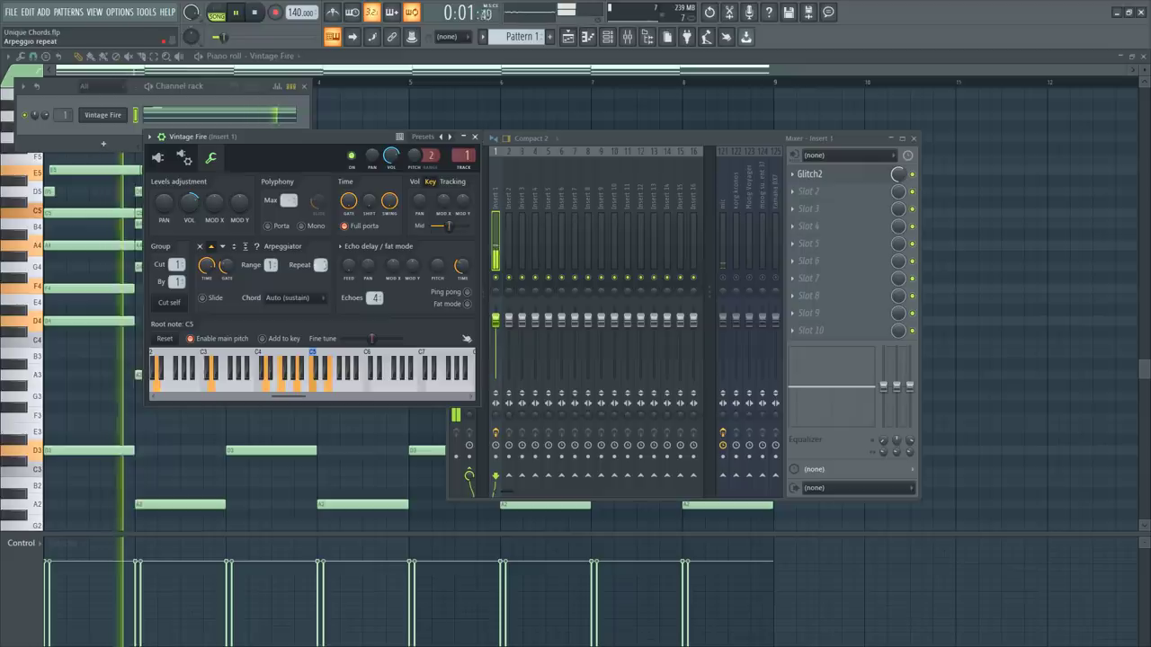
# Step: Try arpeggio ranges of 2 and 3 octaves with the gate raised again, and test the downward direction before switching back to upward
pyautogui.moveTo(271, 265); pyautogui.dragTo(271, 256)
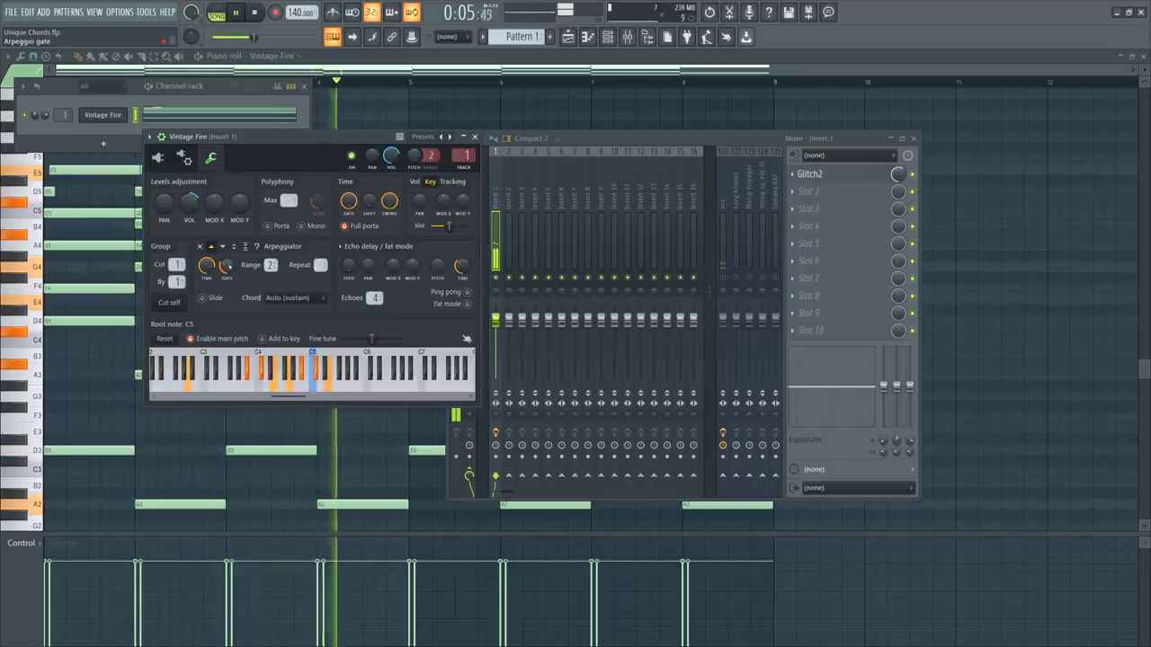
pyautogui.moveTo(270, 265); pyautogui.dragTo(226, 259)
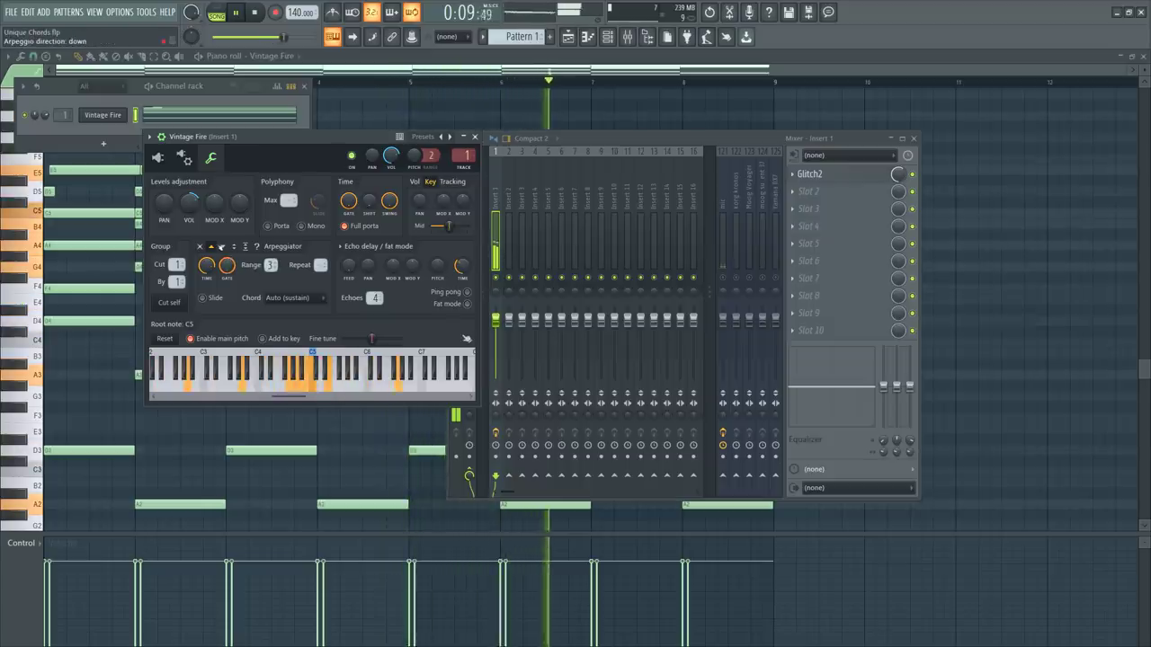
pyautogui.click(222, 247)
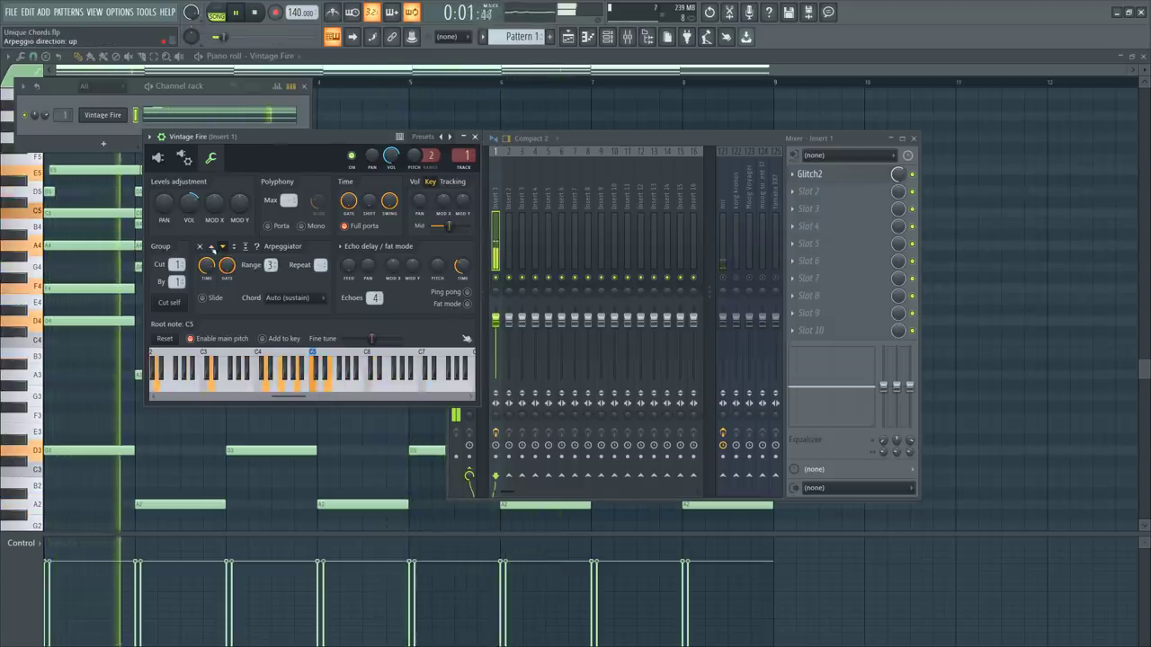
pyautogui.click(211, 247)
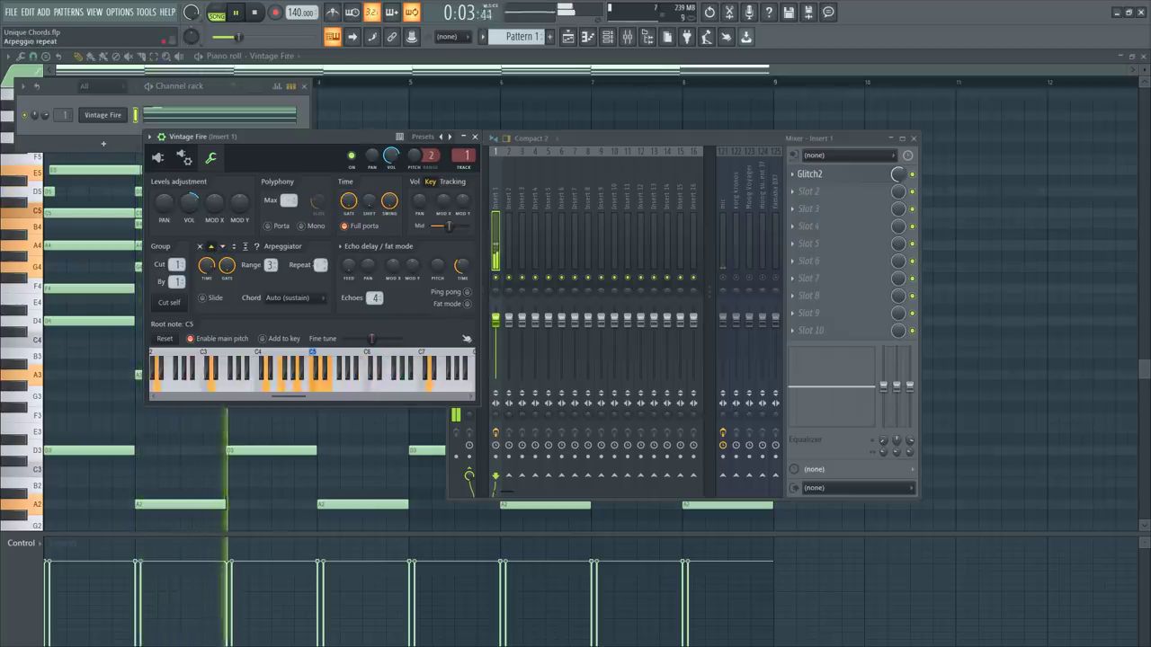
# Step: Check the Vintage Fire controls and set the arpeggio range to 1 octave
pyautogui.click(158, 159)
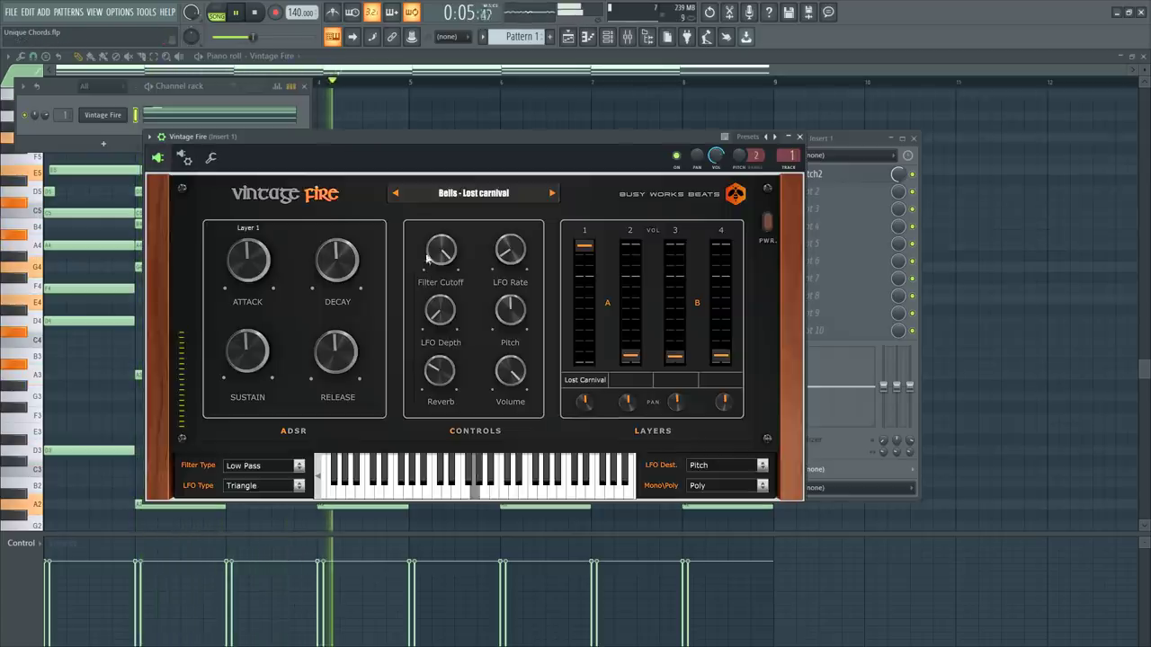
pyautogui.click(211, 157)
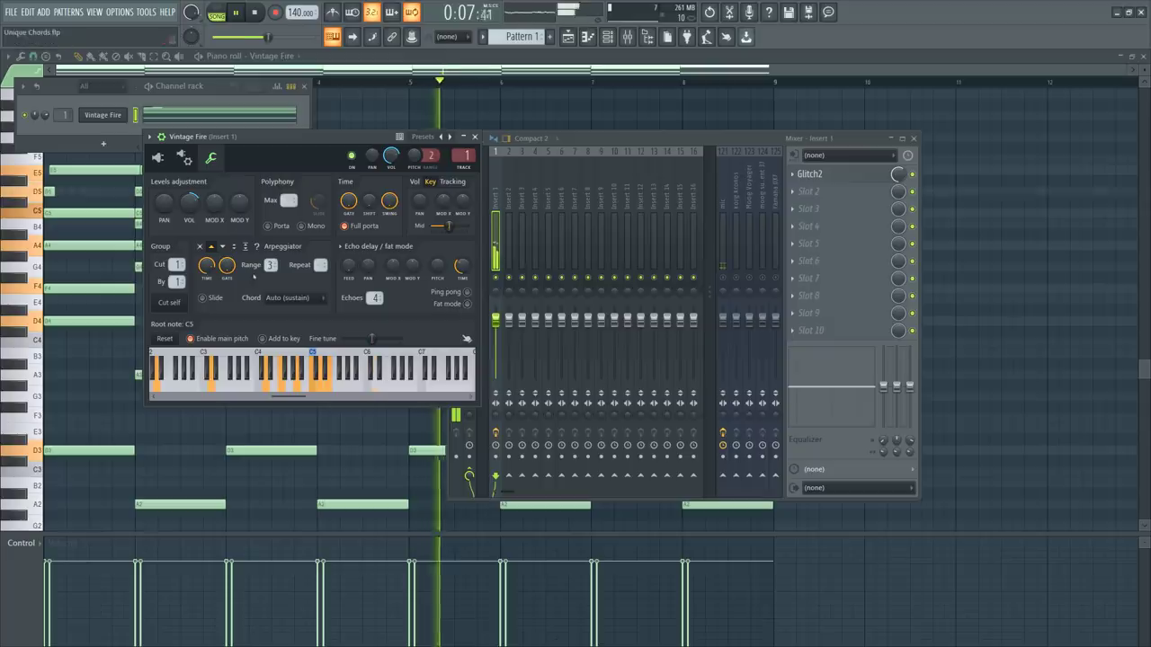
pyautogui.moveTo(272, 264); pyautogui.dragTo(274, 268)
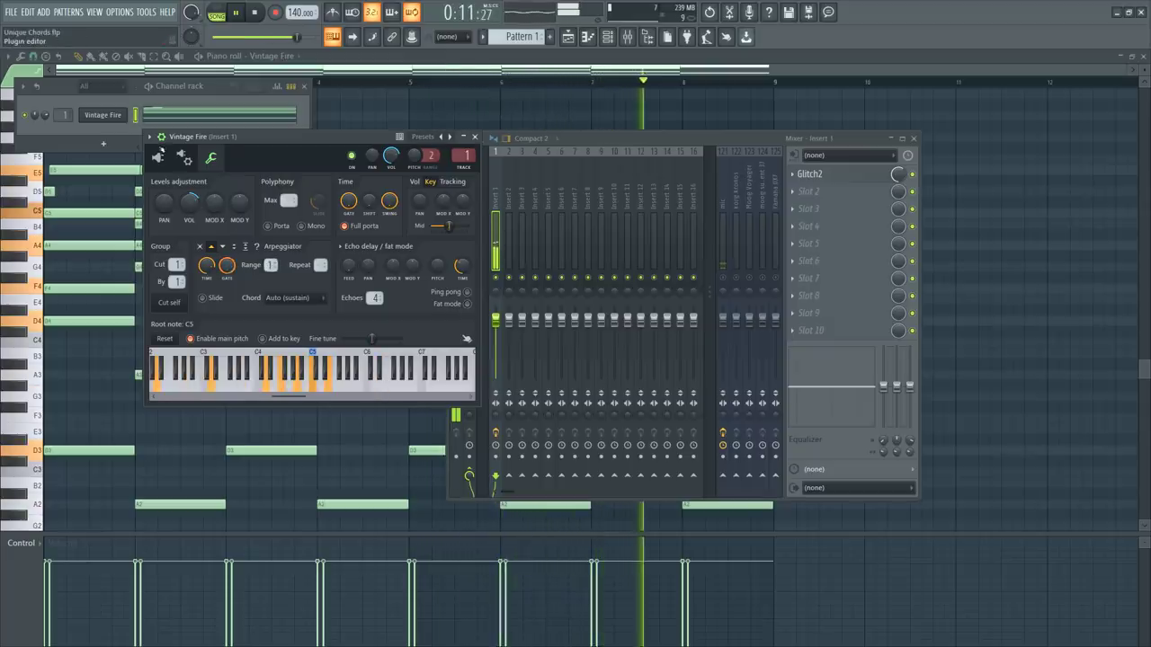
# Step: Load the Bells - Foreign preset in Vintage Fire, raise the plugin's volume, and adjust its reverb slightly
pyautogui.click(159, 159)
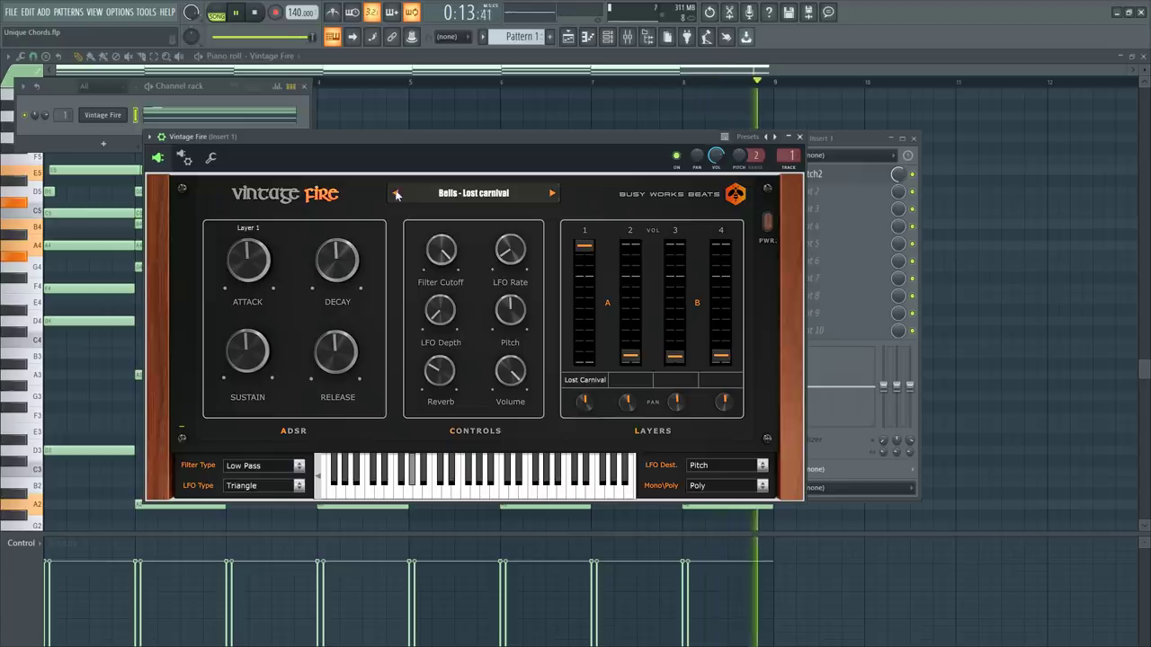
pyautogui.click(396, 194)
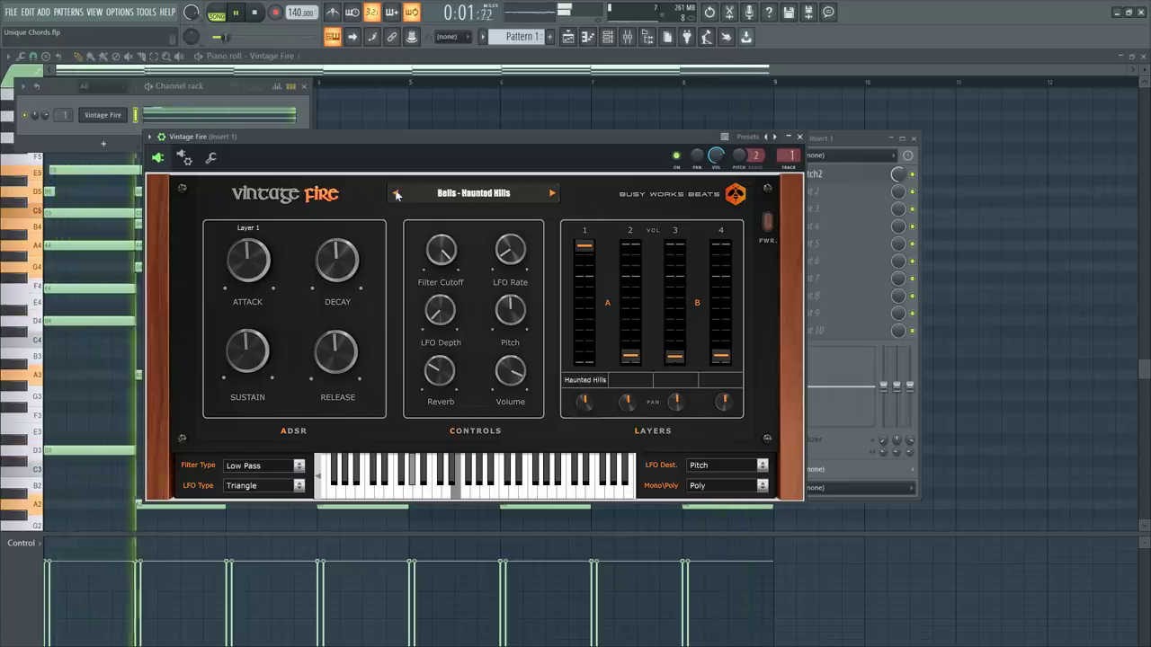
pyautogui.click(397, 194)
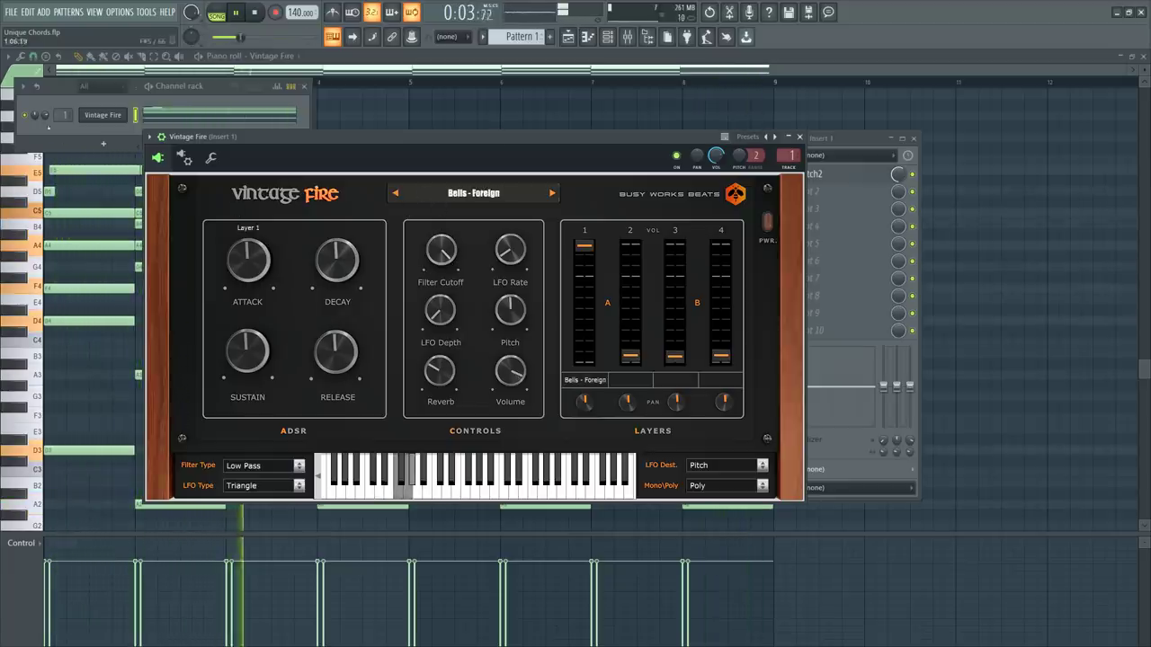
pyautogui.moveTo(502, 370); pyautogui.dragTo(504, 206)
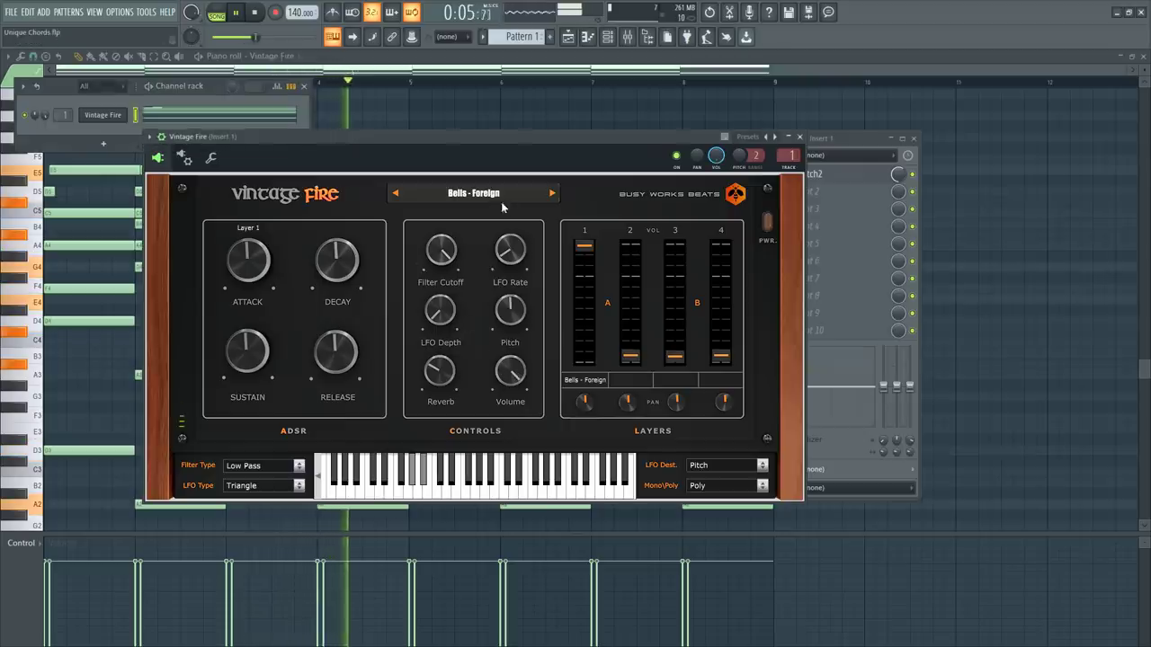
pyautogui.moveTo(440, 393); pyautogui.dragTo(430, 384)
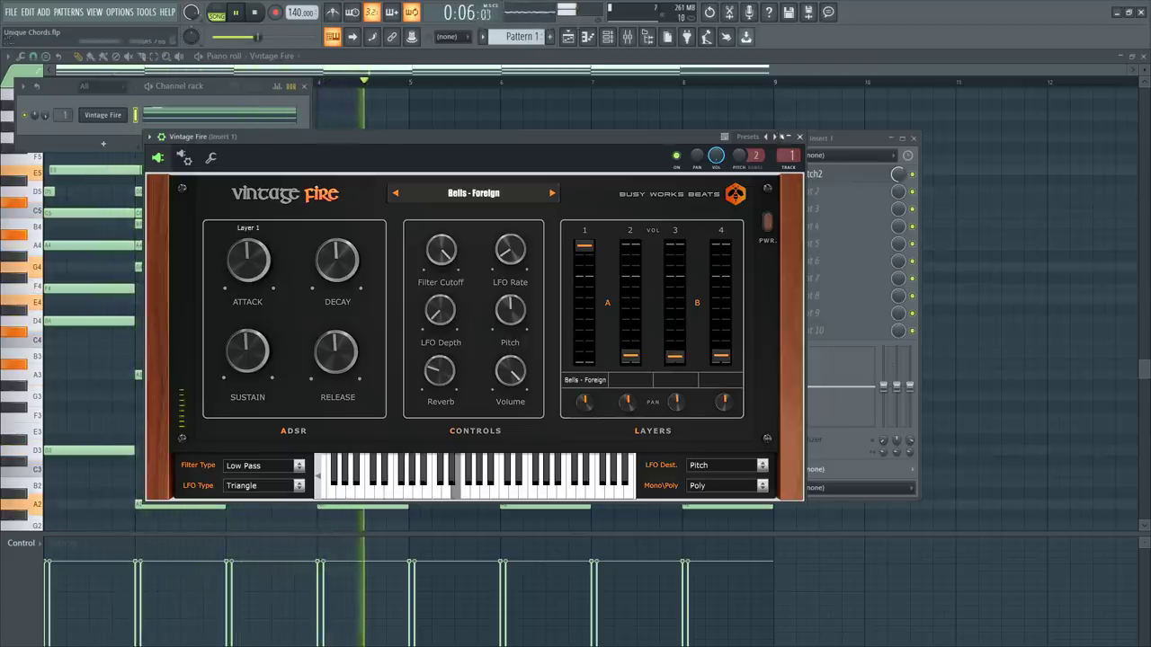
# Step: Review the mixer levels, the channel's arpeggiator settings and the Vintage Fire presets while the song plays
pyautogui.press('F9')
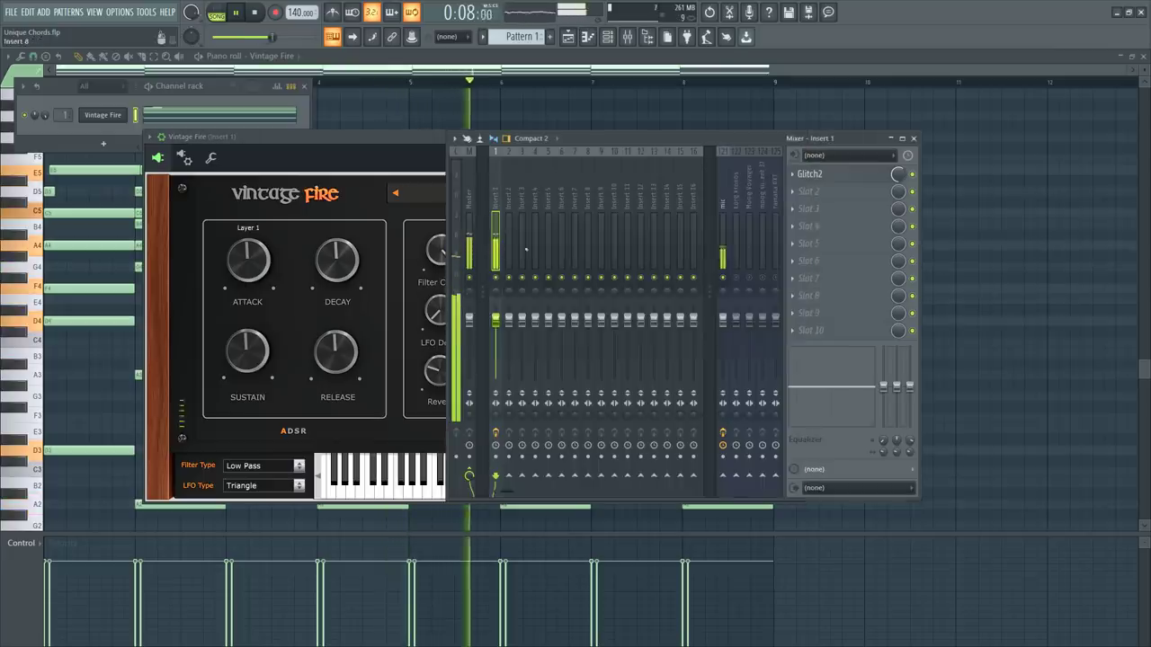
pyautogui.click(211, 158)
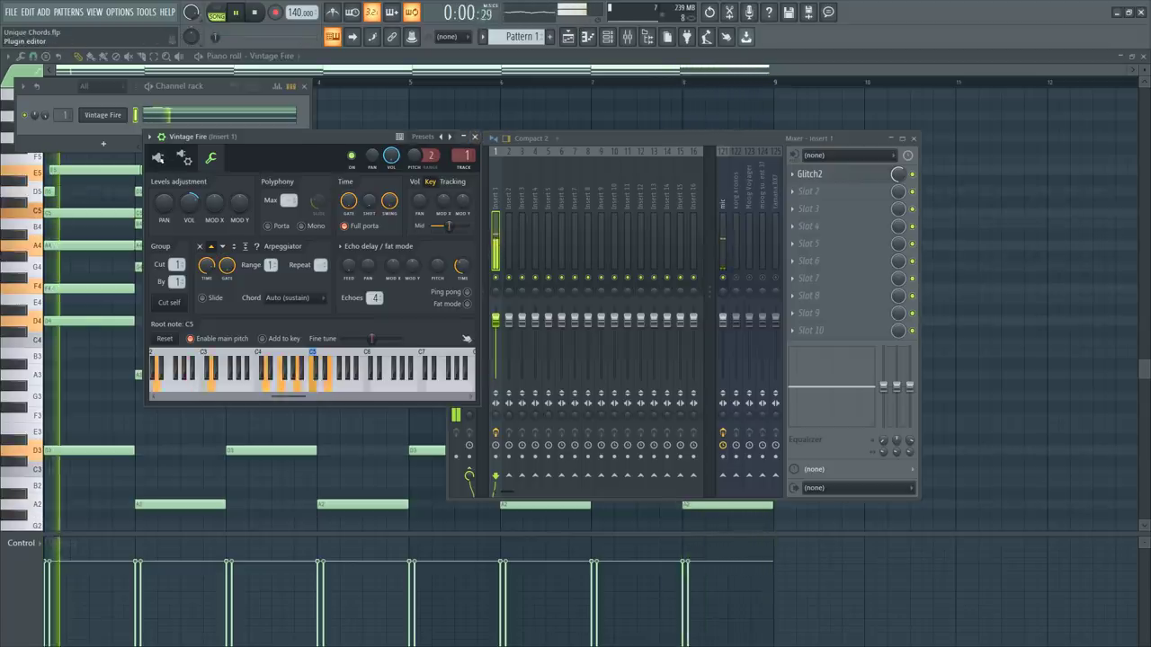
pyautogui.click(158, 157)
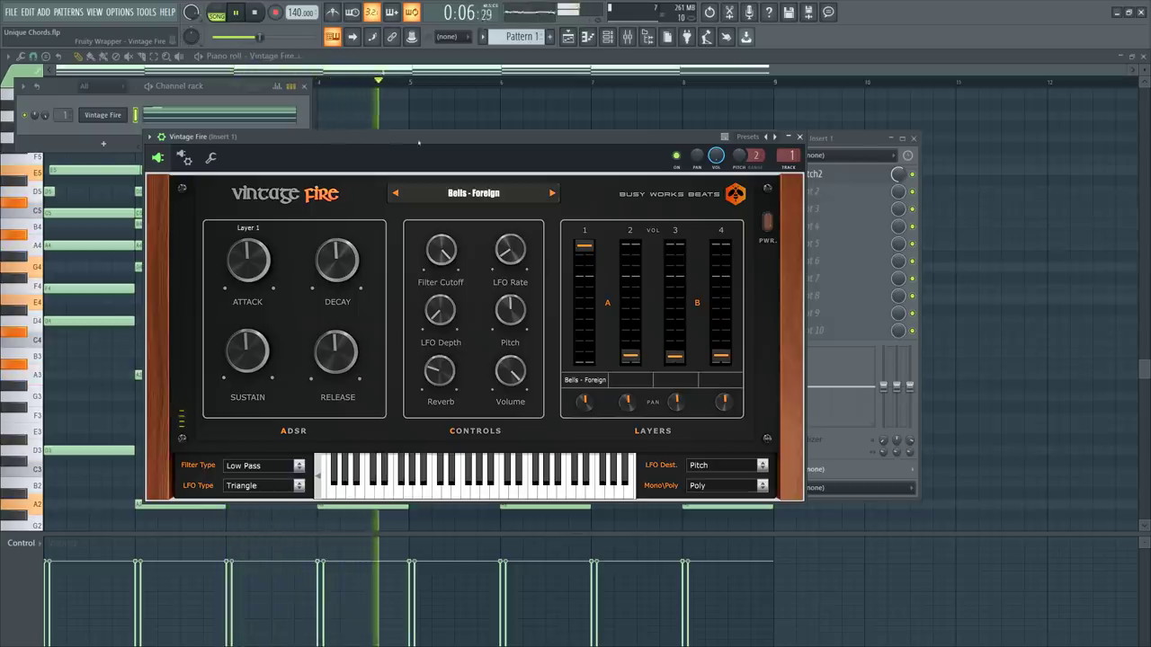
pyautogui.click(211, 157)
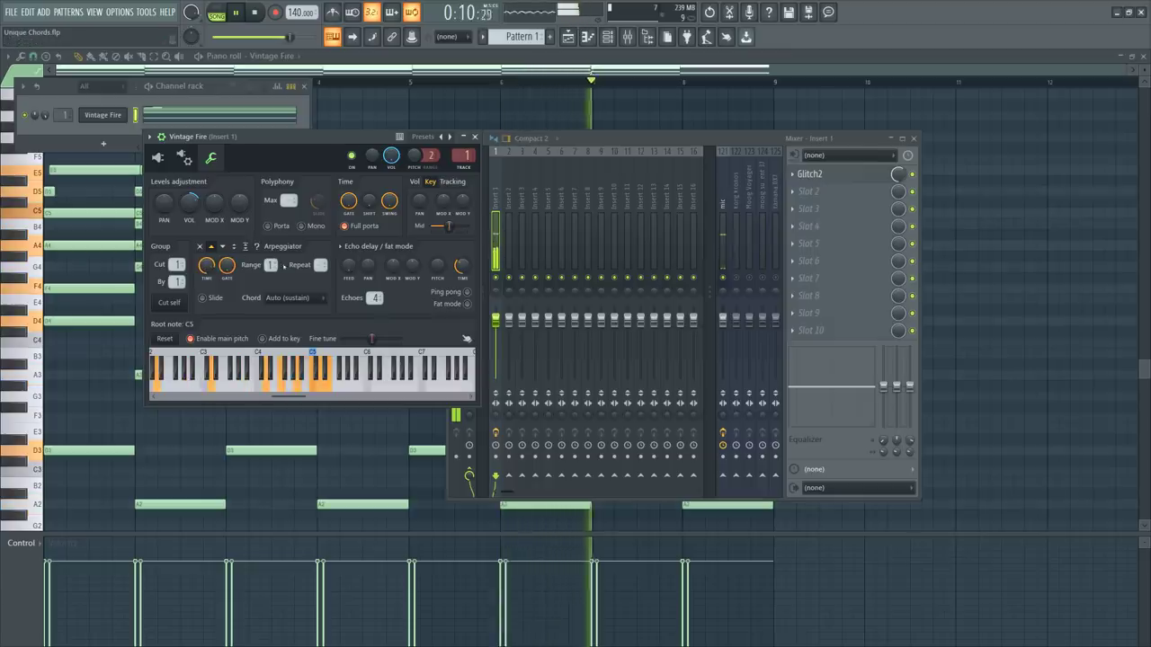
pyautogui.click(157, 157)
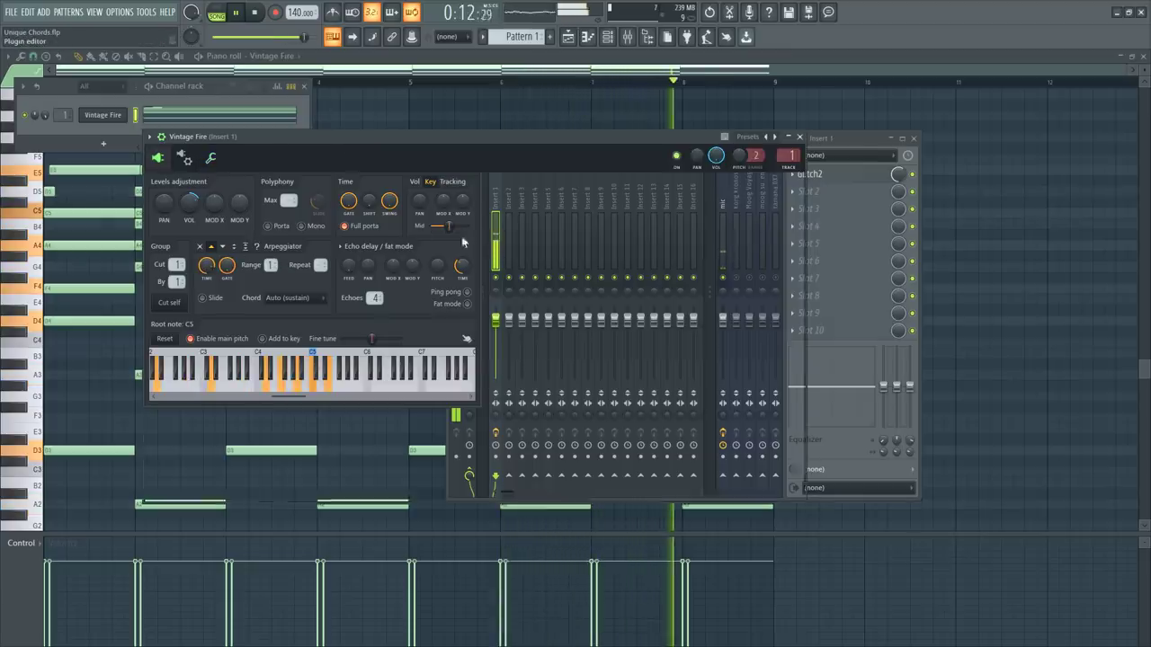
pyautogui.click(474, 192)
pyautogui.click(524, 350)
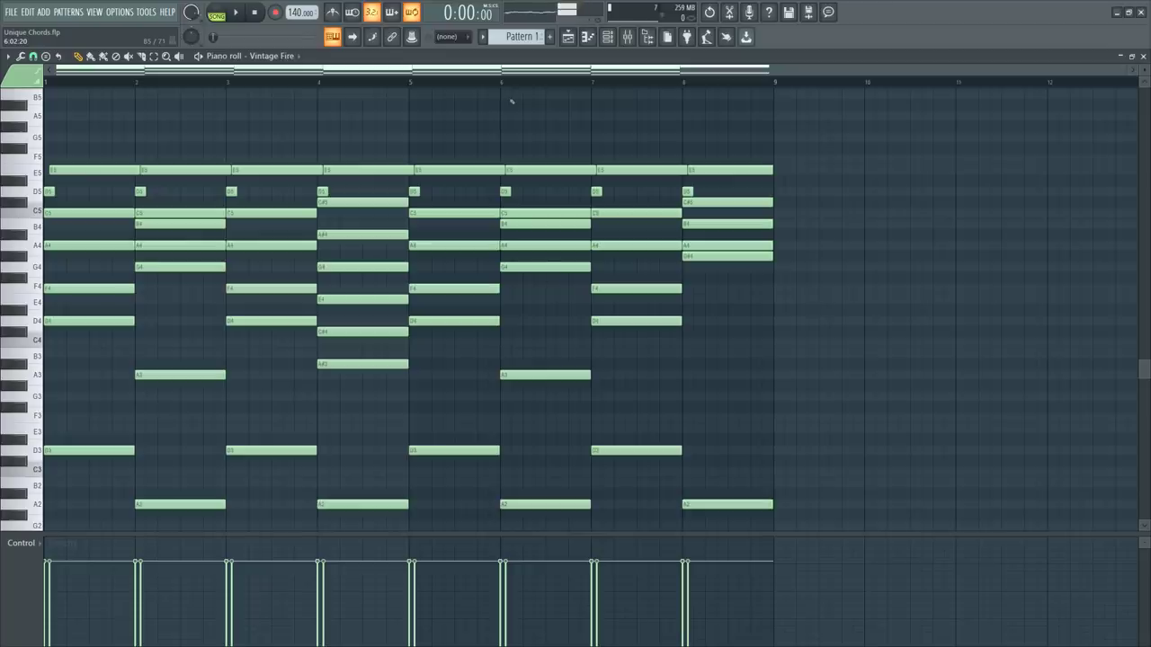
# Step: Play the chord progression from the start and check the levels in the mixer
pyautogui.press('space')
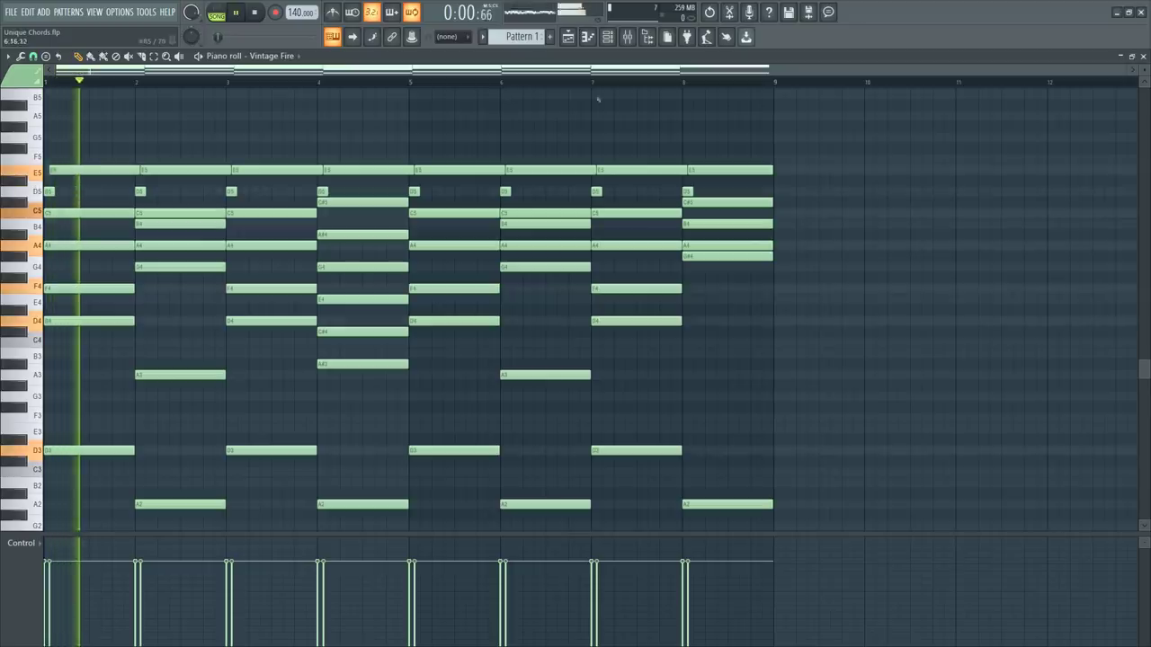
pyautogui.press('F9')
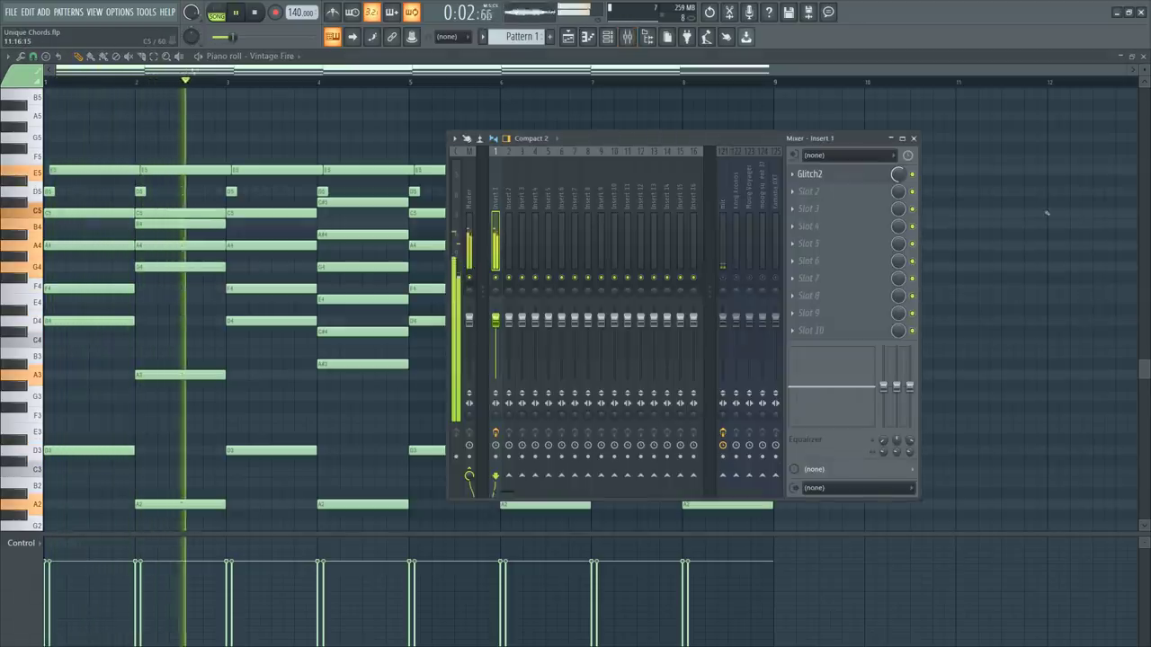
pyautogui.press('F9')
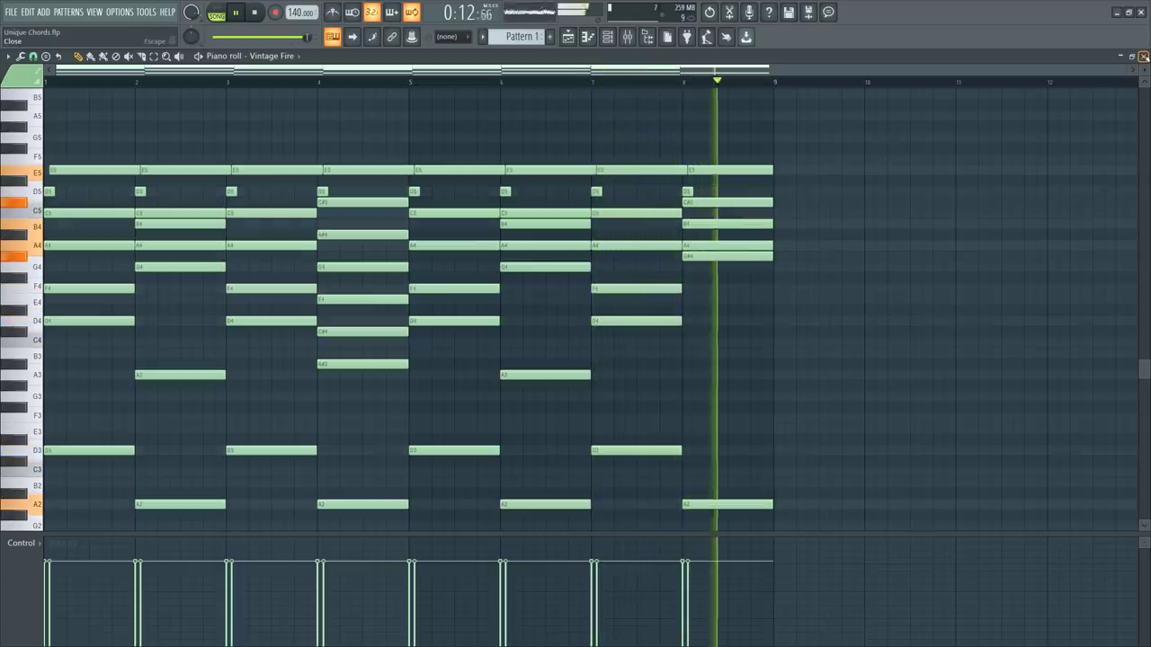
# Step: Close the piano roll, stop playback, and save the project before showing the mixer over the playlist
pyautogui.click(1143, 55)
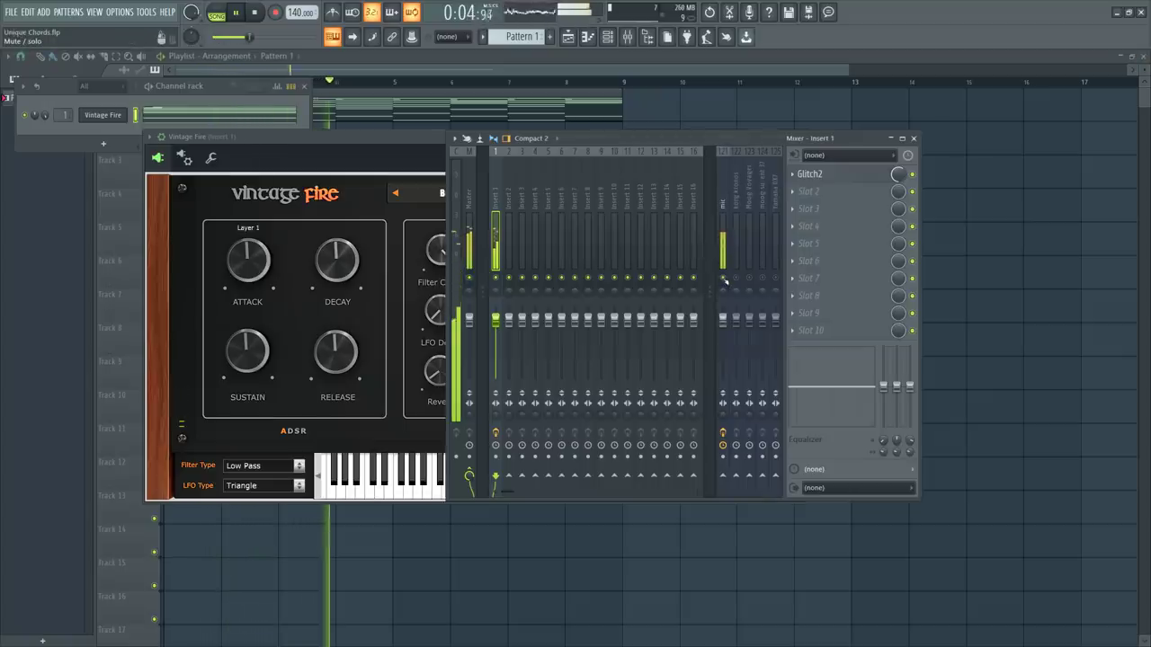
pyautogui.press('space')
pyautogui.rightClick(1005, 240)
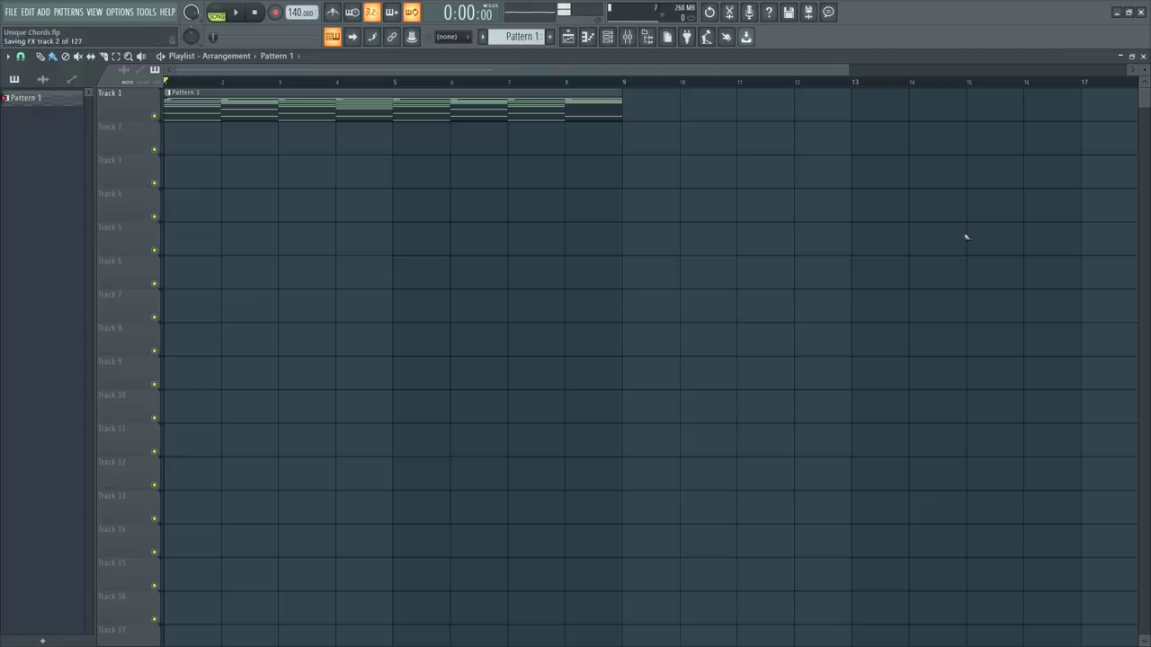
pyautogui.click(647, 36)
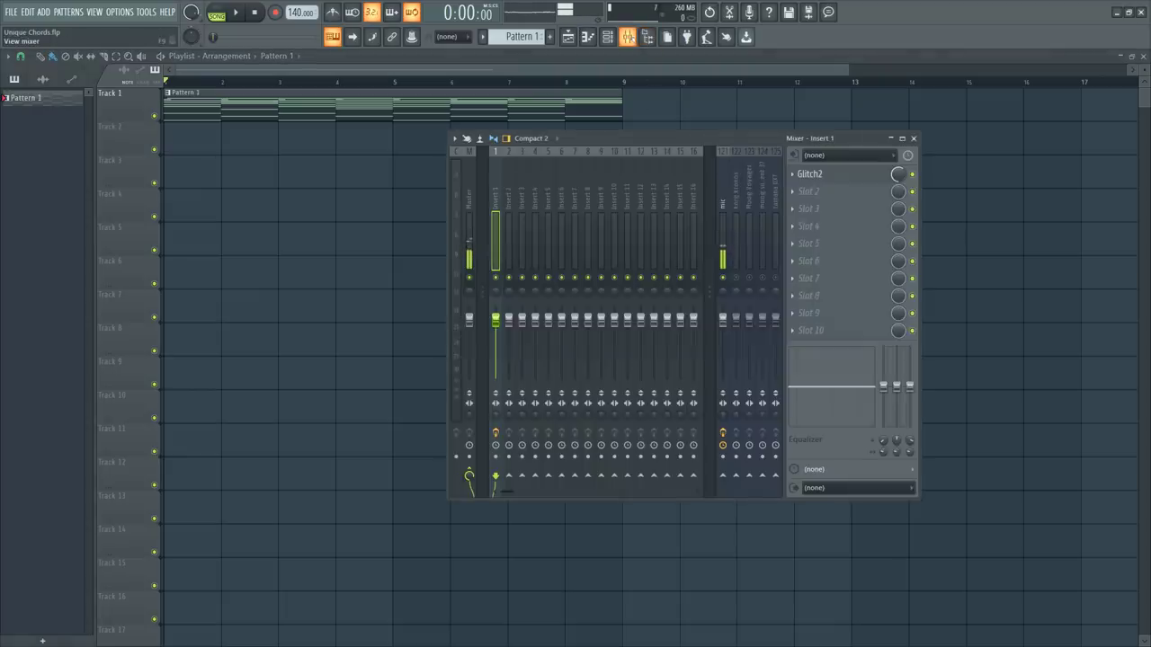